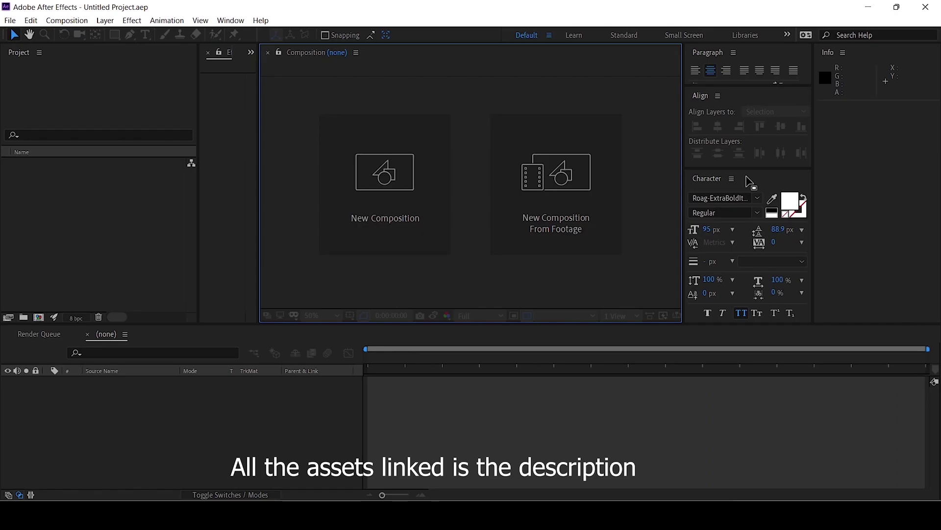
Step: Create a new composition 1920 px wide and 1080 px high at 29.97 fps
click(432, 172)
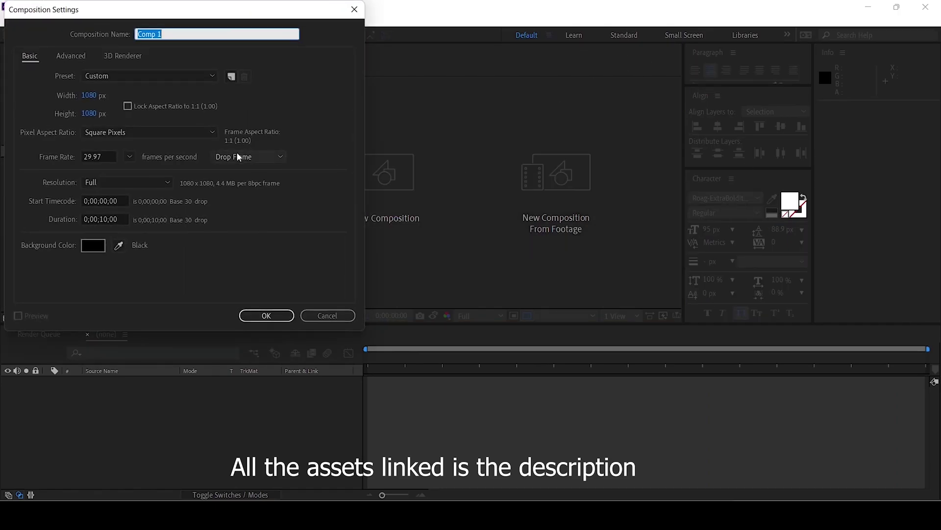
drag(92, 12, 196, 26)
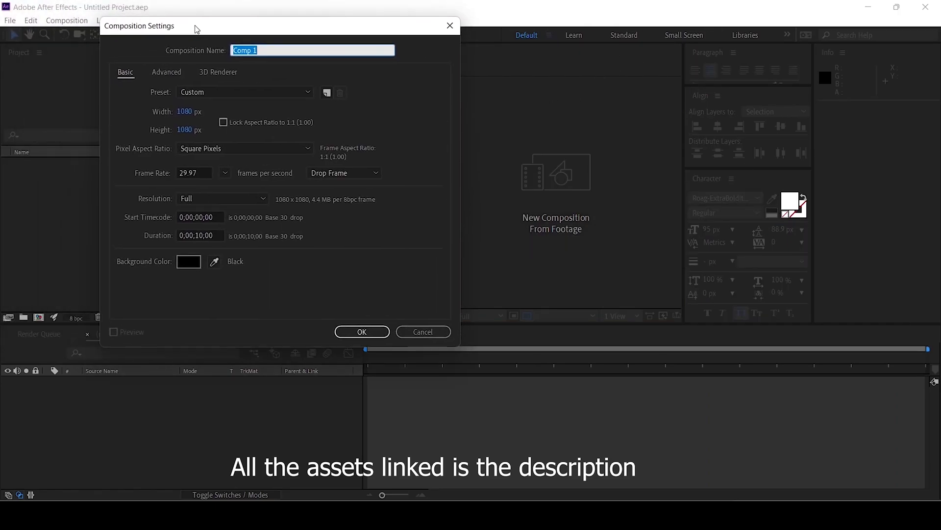
click(194, 108)
text(1920)
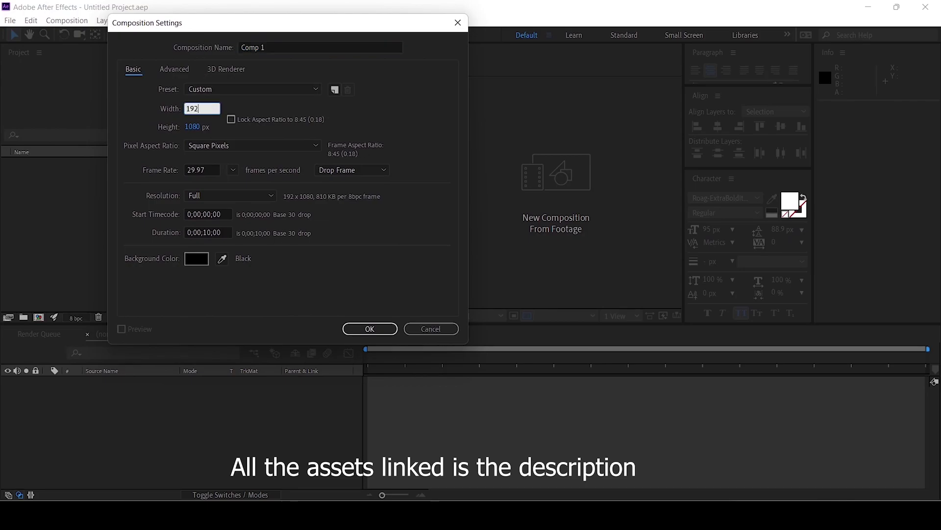
click(200, 171)
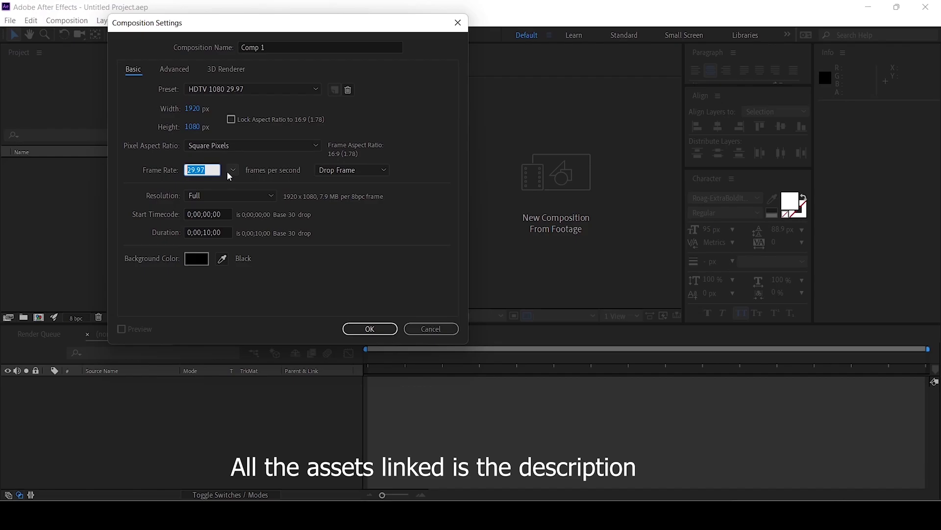
click(371, 329)
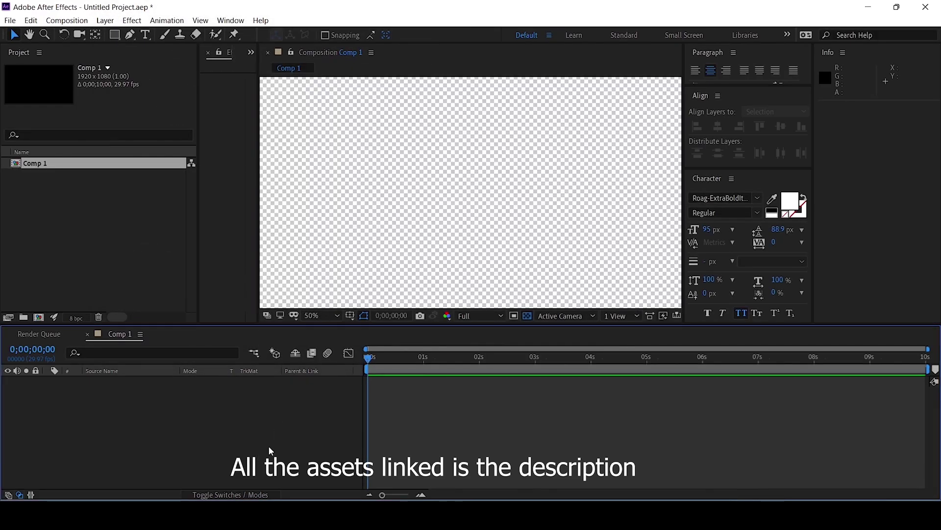
Step: Add a black 1920 × 1080 px solid layer named E3D to the composition
key(ctrl+y)
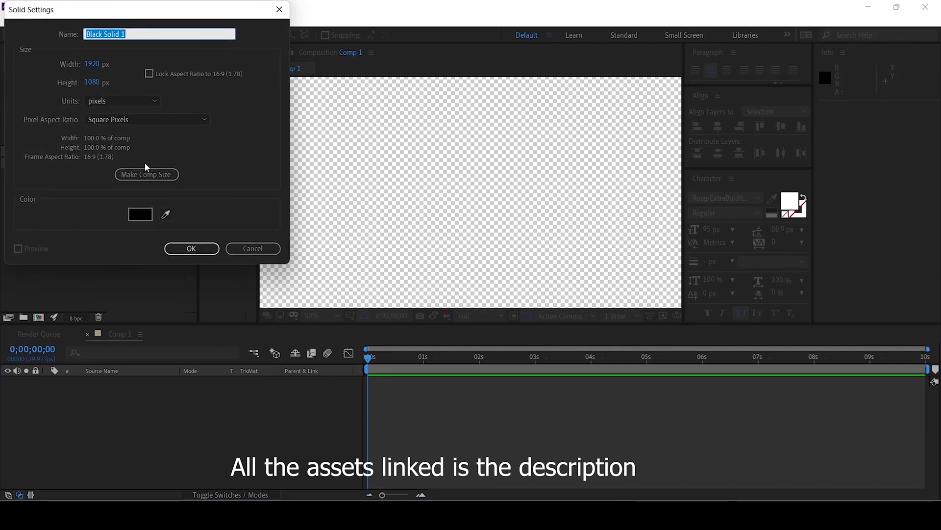
text(E3D)
key(Return)
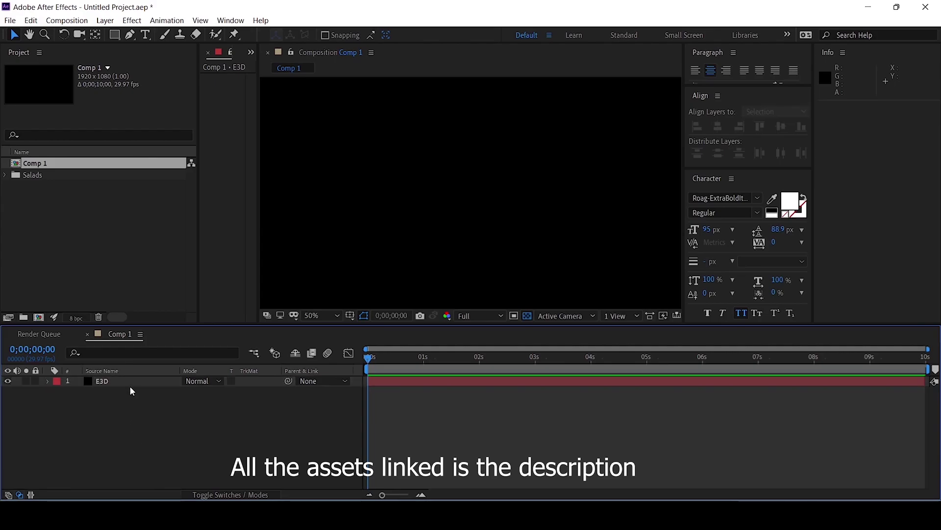
Step: Add a two-line text layer reading "wakanda forever" in the Zin Display Extended font
click(129, 386)
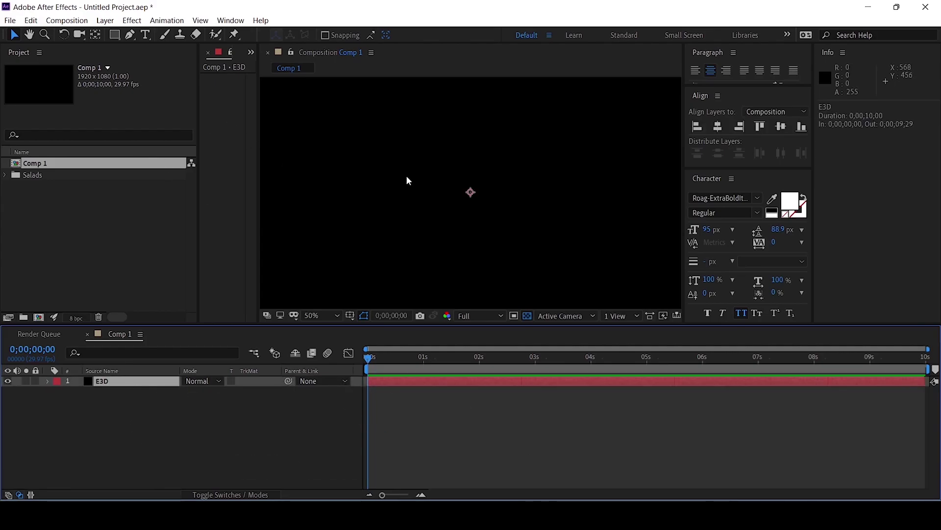
key(comma)
click(146, 34)
click(412, 155)
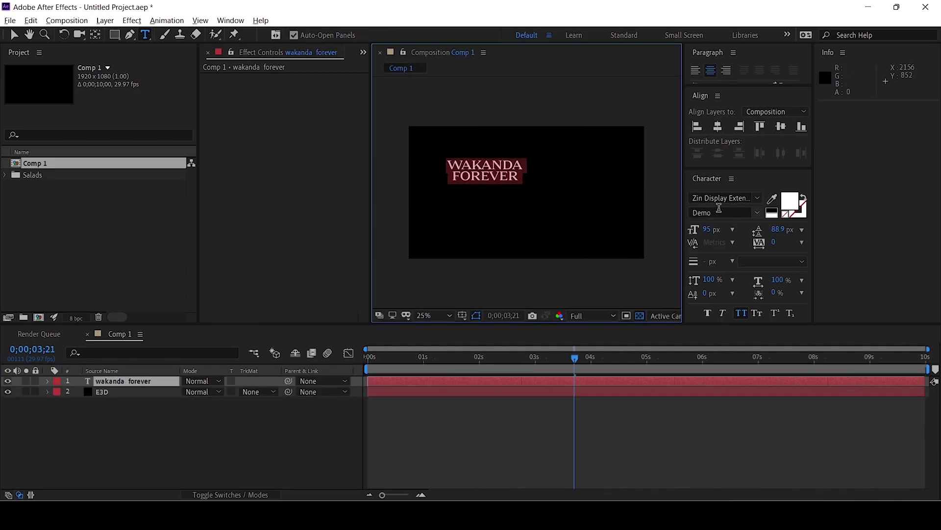
click(750, 199)
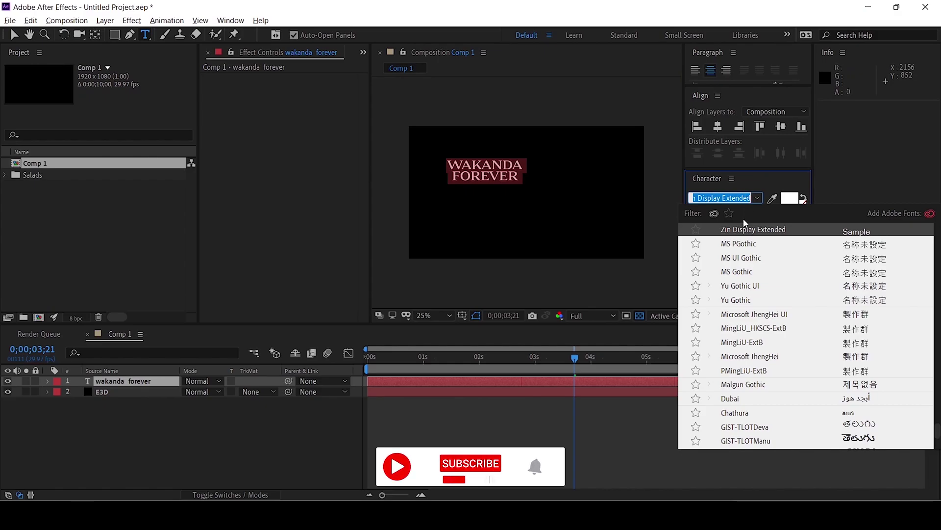
click(498, 179)
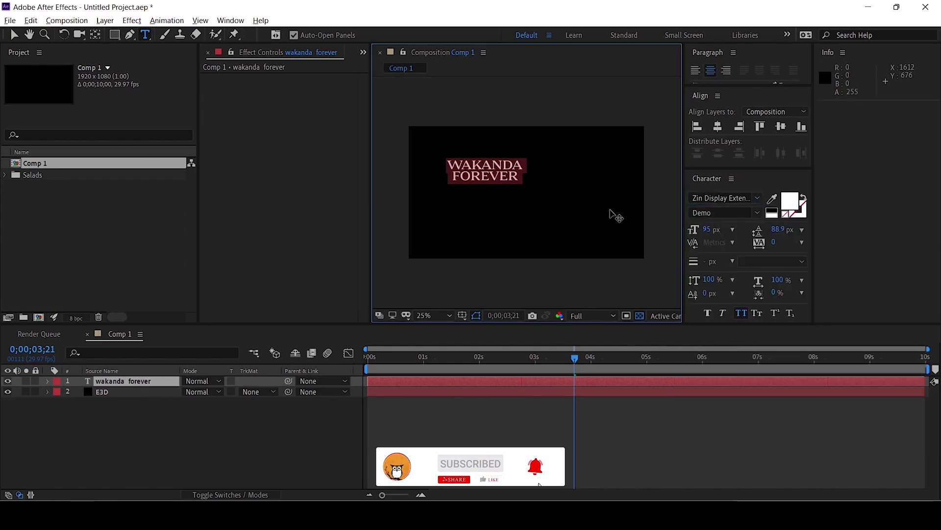
Step: Format the title with 200 px size, about 206 px leading and 115% vertical scale, and move it toward the frame's centre
click(707, 232)
text(200)
key(Return)
drag(777, 229, 834, 229)
drag(506, 182, 546, 202)
drag(777, 230, 780, 230)
click(709, 280)
text(115)
key(Return)
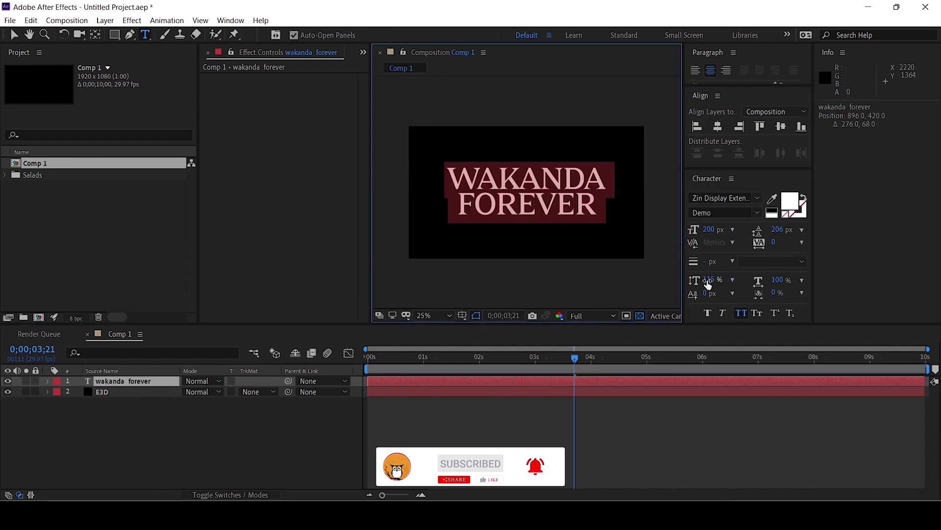
Step: Hide the wakanda forever text layer and apply the Video Copilot Element effect to the E3D solid
click(123, 381)
click(7, 381)
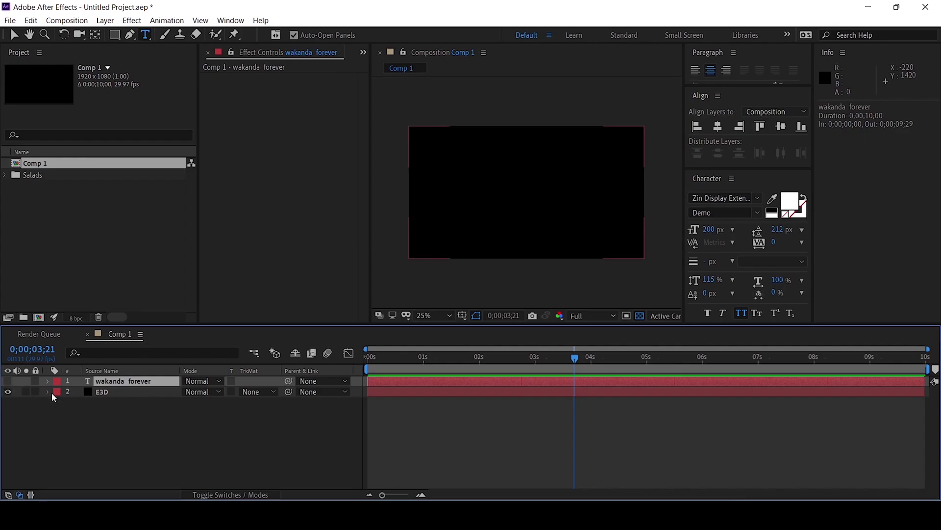
click(102, 392)
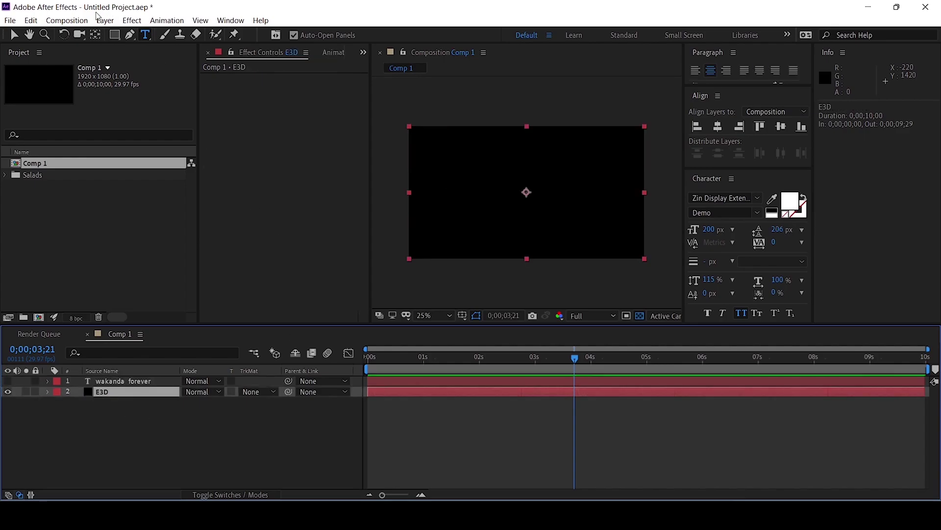
click(131, 20)
mouse_move(189, 371)
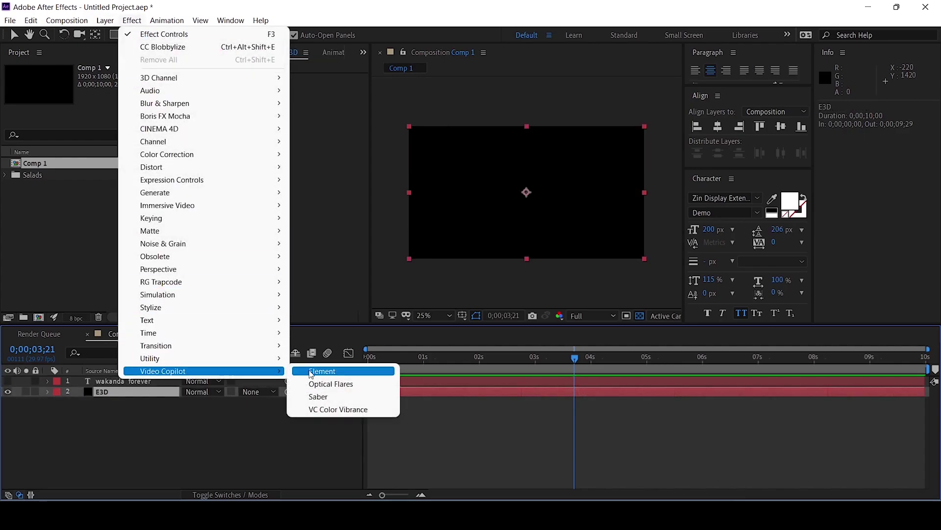
click(322, 371)
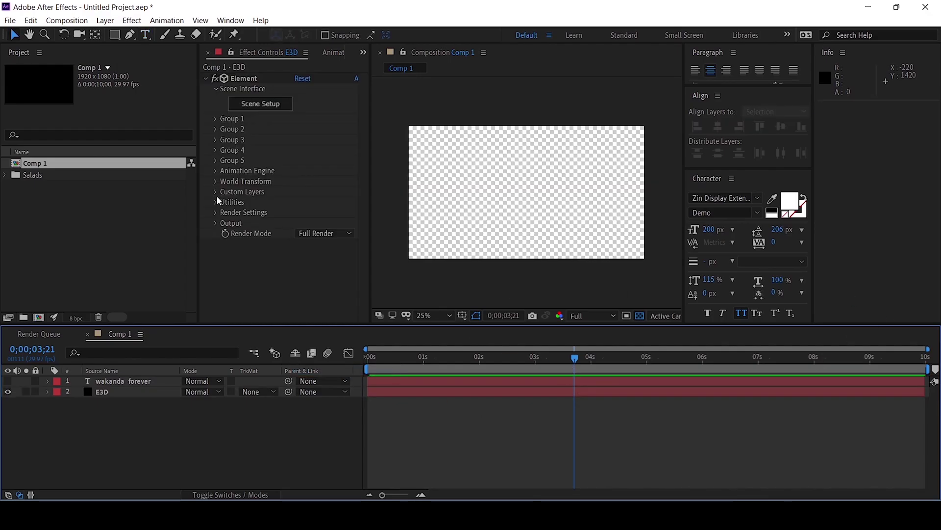
Step: Assign the wakanda forever text layer to Path Layer 1 in Element's custom text and masks
click(215, 192)
click(225, 201)
scroll(236, 210, down, 2)
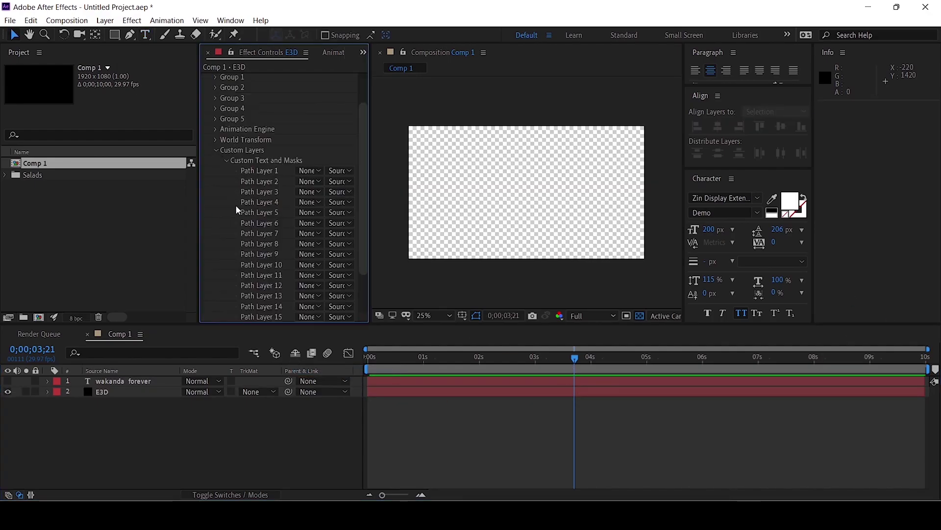
click(299, 170)
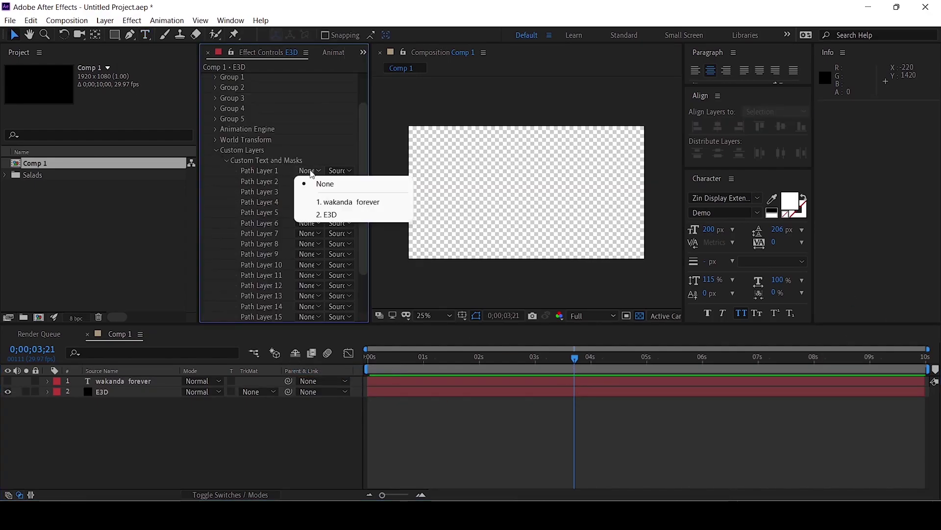
click(345, 202)
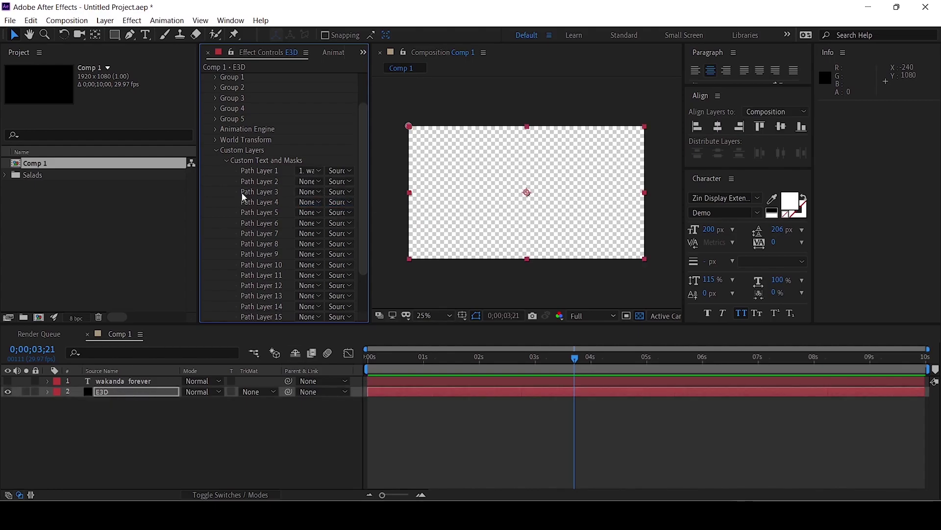
click(216, 151)
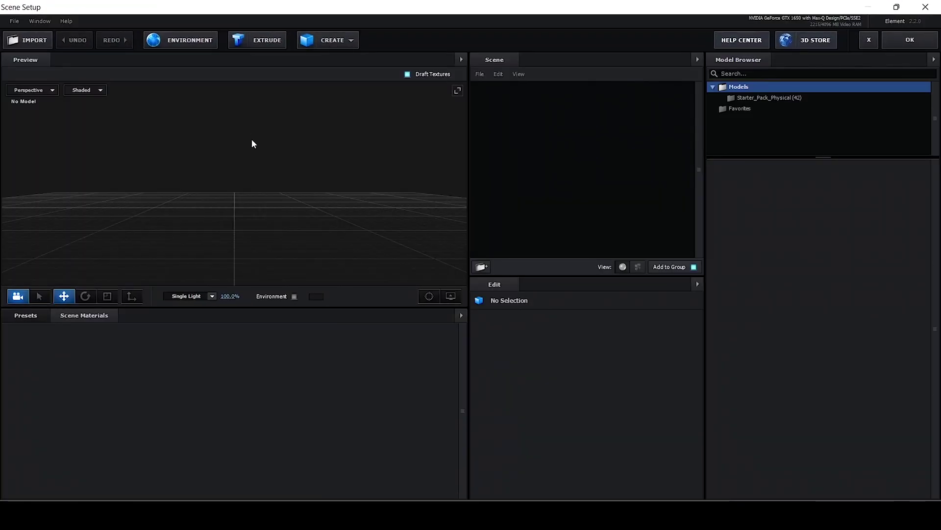
Step: Extrude the custom text path into a 3D model in Element's Scene Setup
drag(248, 166, 284, 150)
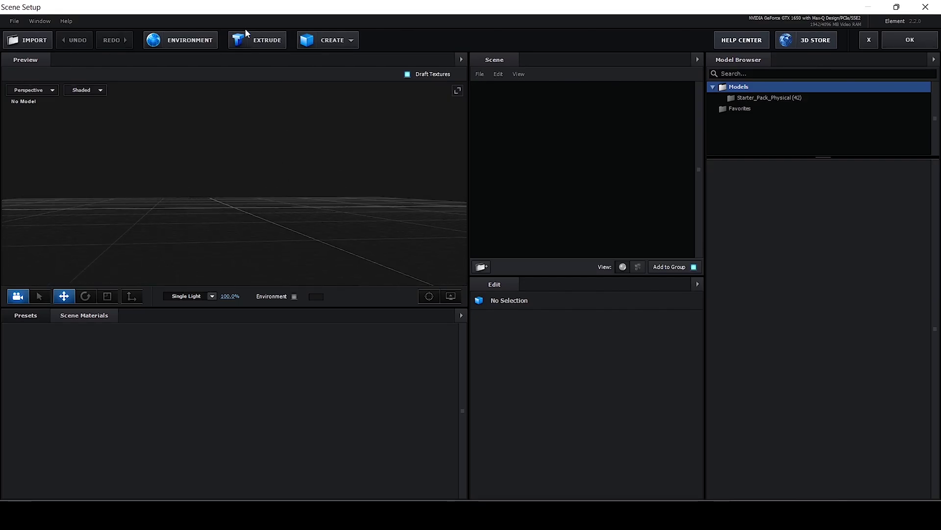
click(251, 40)
mouse_move(313, 148)
mouse_down()
mouse_move(353, 149)
mouse_move(271, 143)
mouse_move(295, 149)
mouse_up()
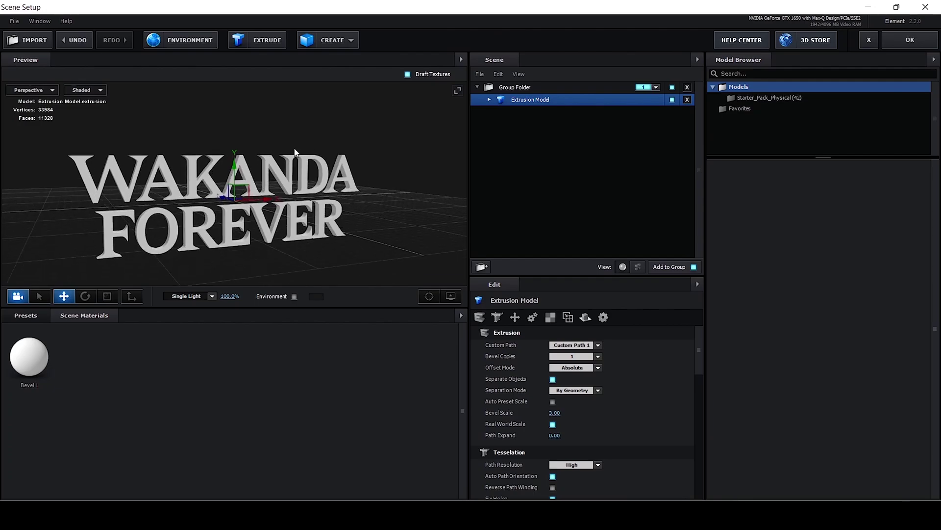
Step: Apply the Gold_Stripes bevel preset from the Physical bevels to the extruded text
click(25, 318)
click(18, 353)
click(35, 329)
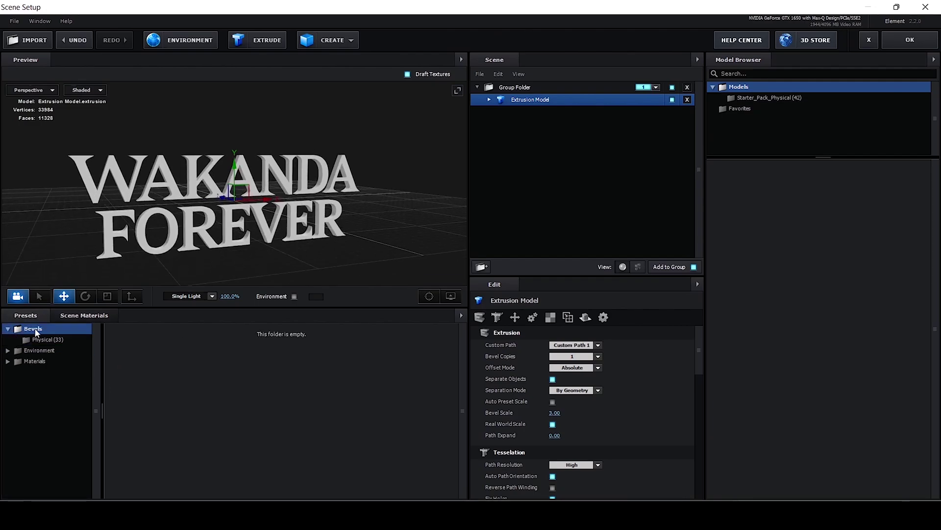
click(46, 341)
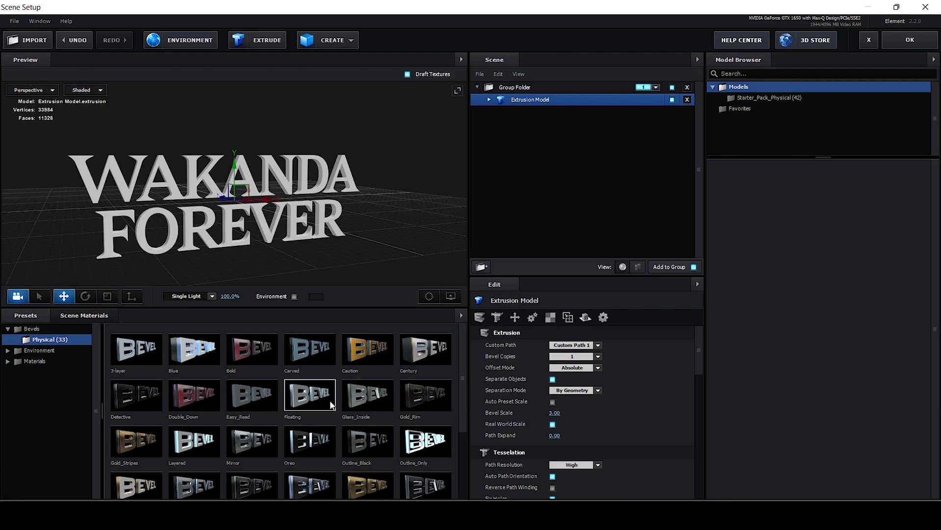
click(132, 439)
drag(328, 206, 369, 207)
scroll(366, 208, up, 5)
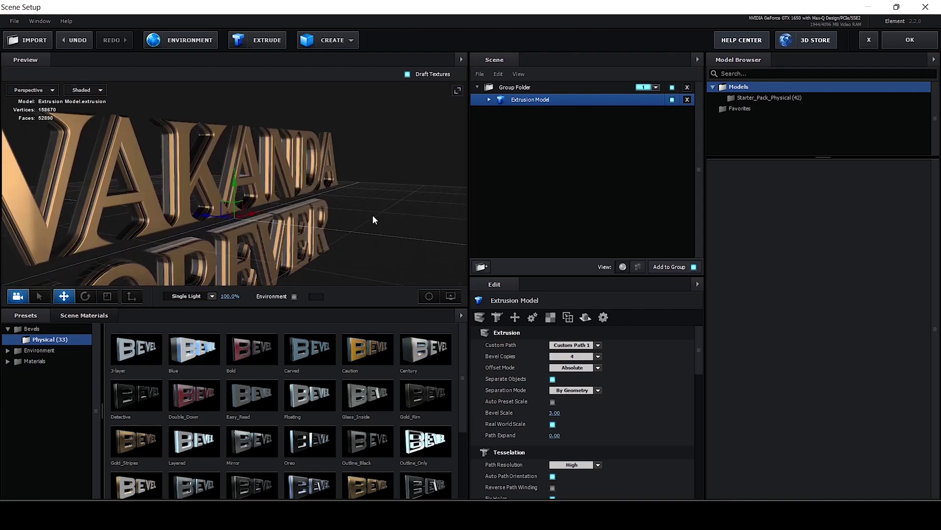
Step: Set the Extrusion Model's bevel copies to 3
click(489, 100)
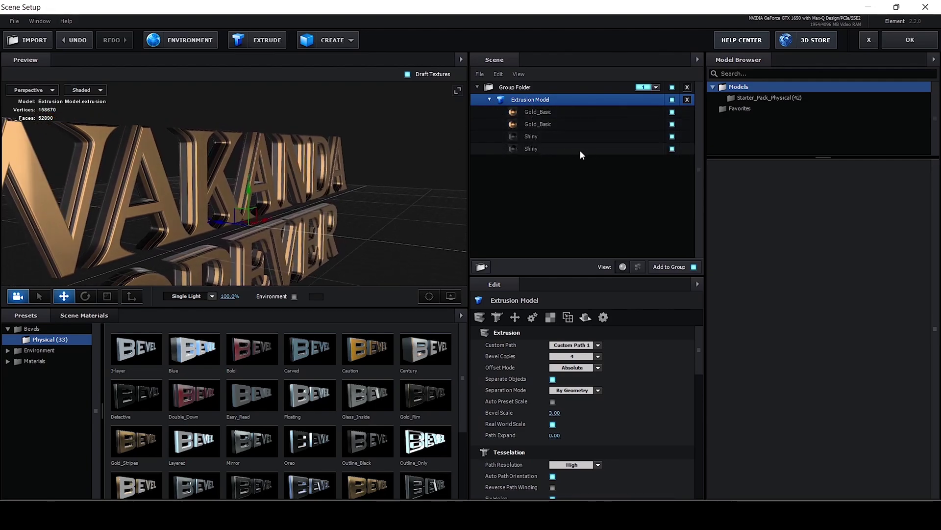
click(562, 149)
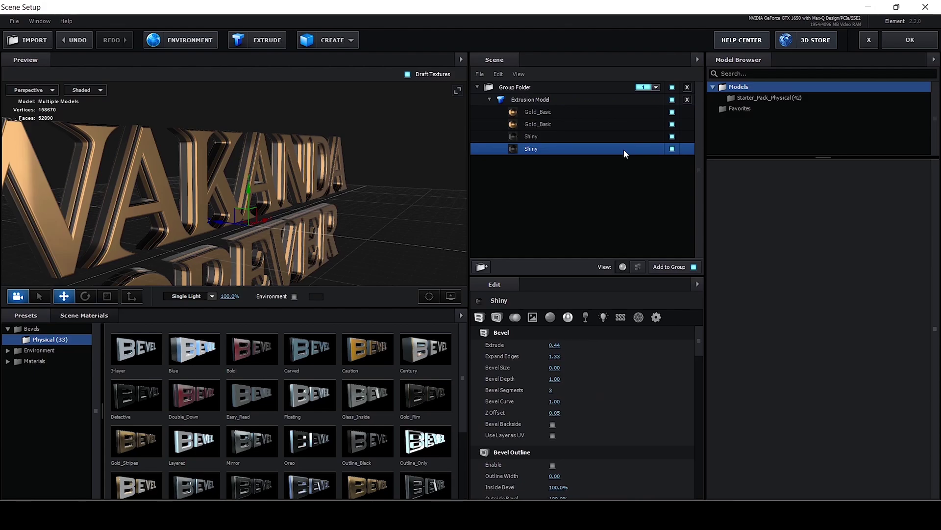
key(ctrl+z)
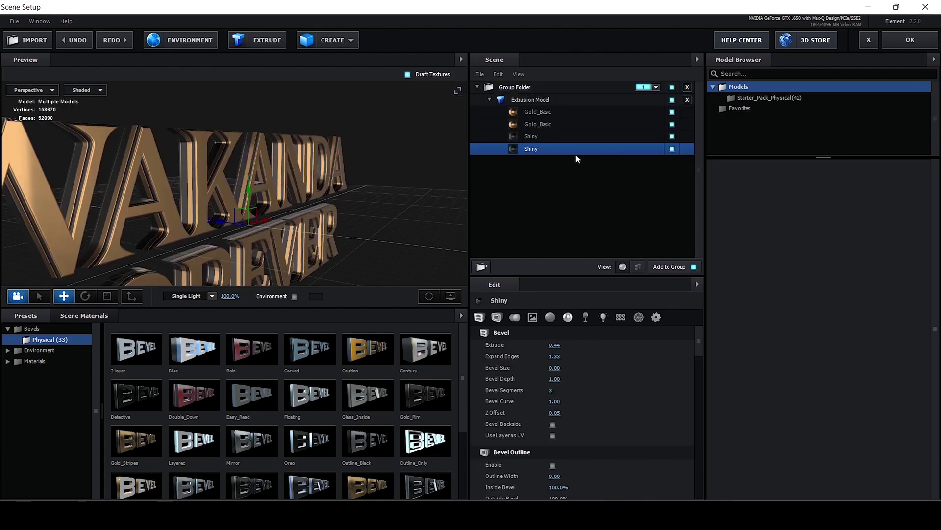
click(546, 100)
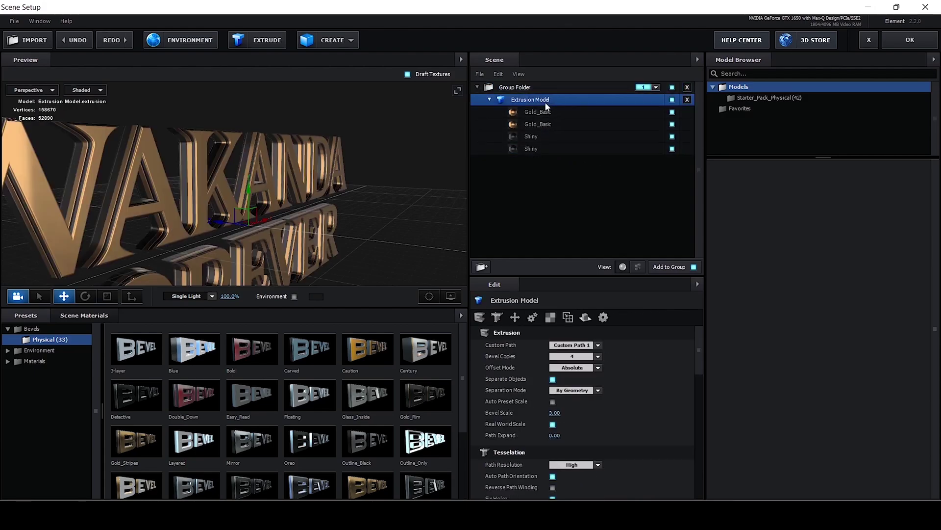
click(572, 356)
click(583, 387)
drag(394, 214, 377, 242)
Step: Enable the bevel outline on the Shiny bevel layer and set its Z offset to 0.04
click(533, 136)
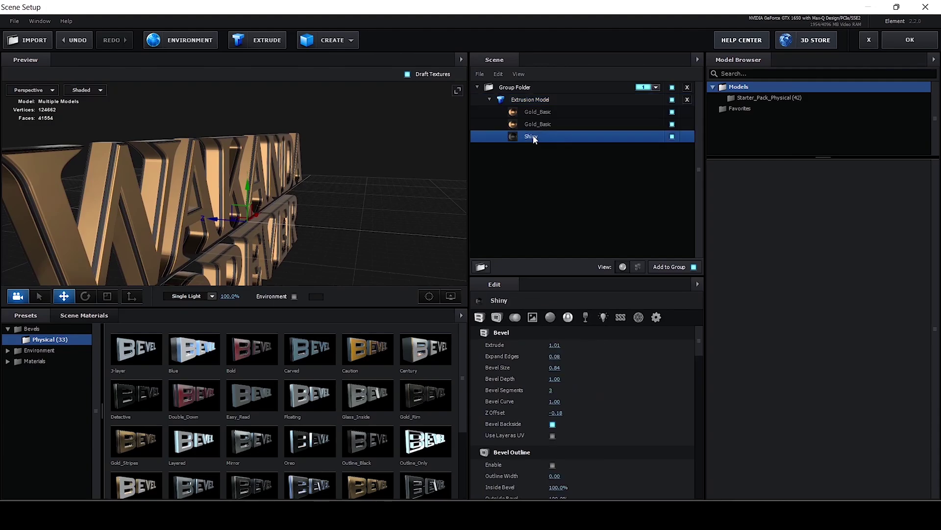
click(497, 318)
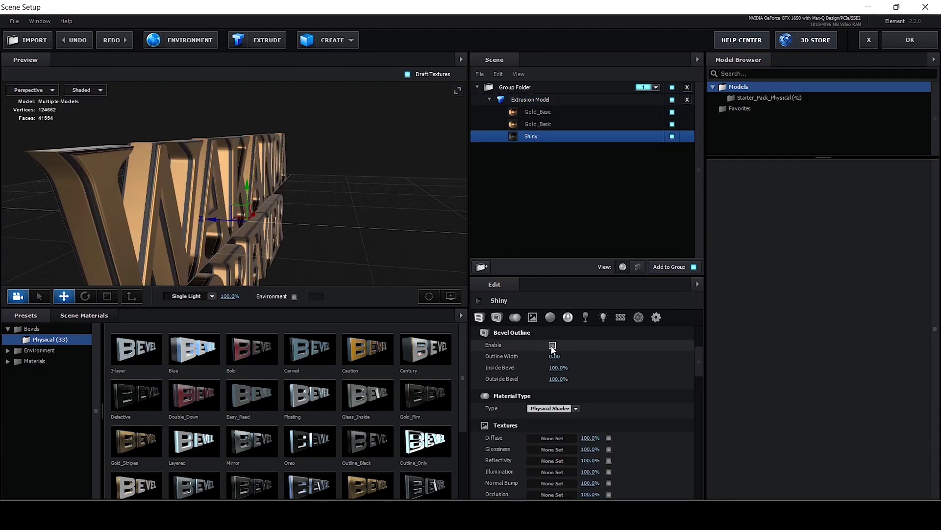
click(553, 345)
click(483, 319)
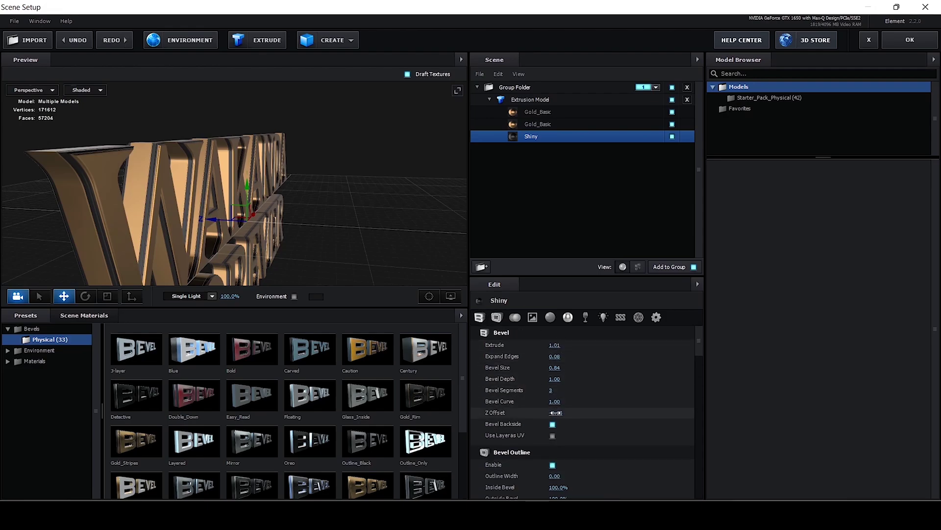
drag(556, 413, 565, 413)
drag(363, 206, 330, 180)
scroll(384, 212, up, 3)
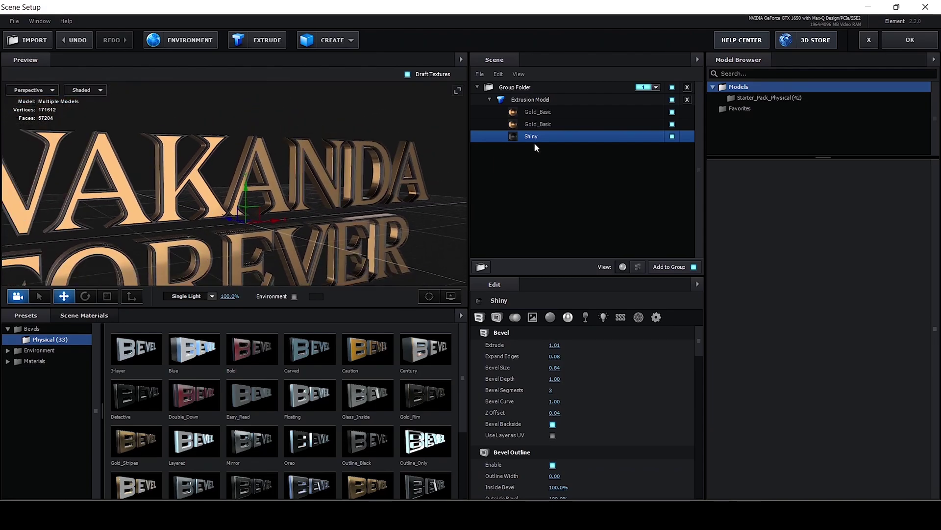
Step: Replace the Shiny bevel's material with the Gold_Basic scene material and select the text's first Gold_Basic bevel
click(83, 315)
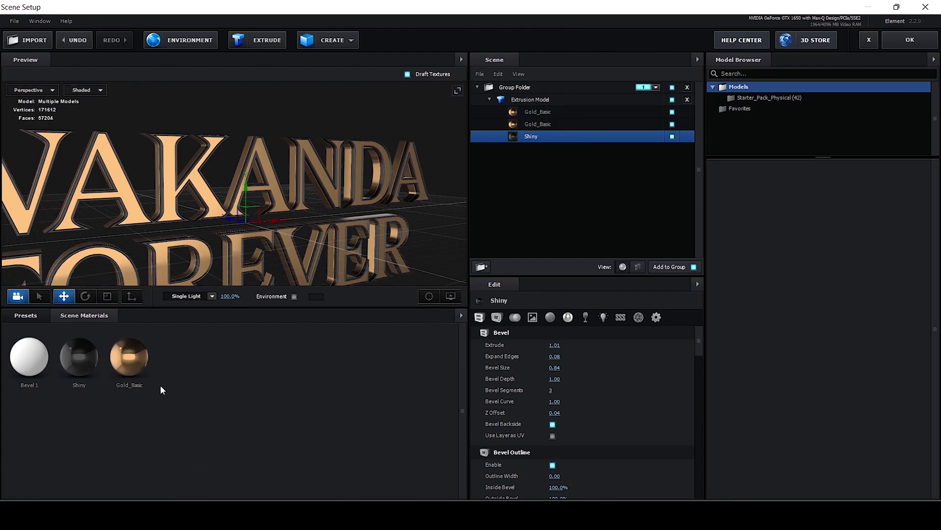
drag(129, 356, 555, 133)
mouse_move(296, 165)
mouse_down()
mouse_move(317, 142)
mouse_move(377, 197)
mouse_move(299, 158)
mouse_up()
click(278, 149)
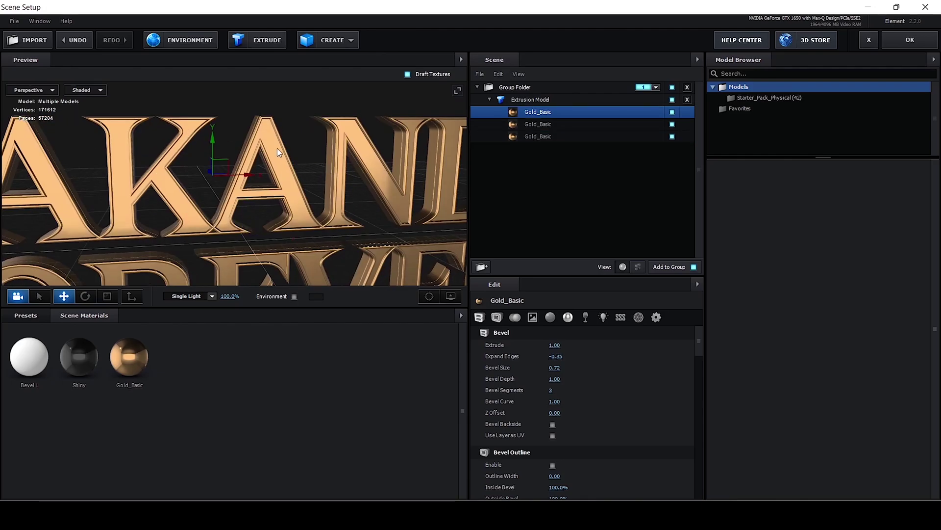
Step: Apply the White material from the Physical materials presets to the extruded text's first Gold_Basic bevel
click(26, 316)
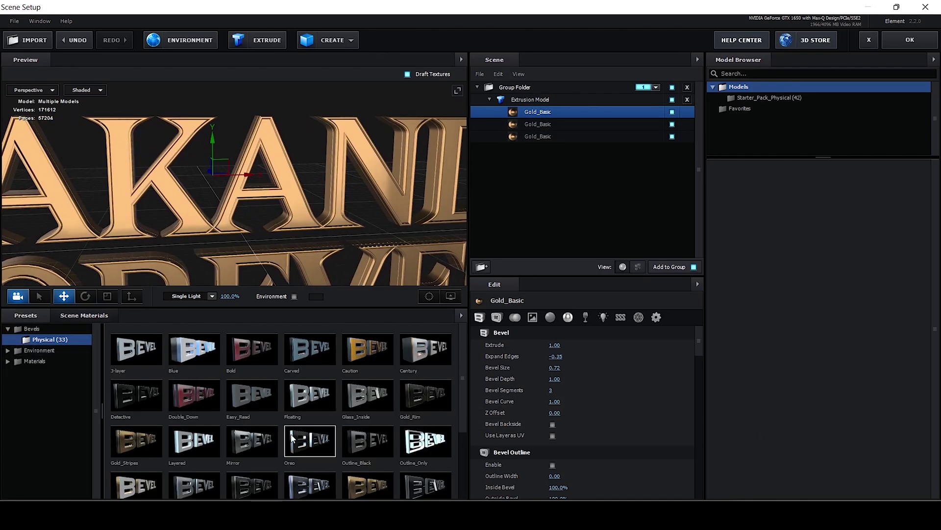
click(45, 361)
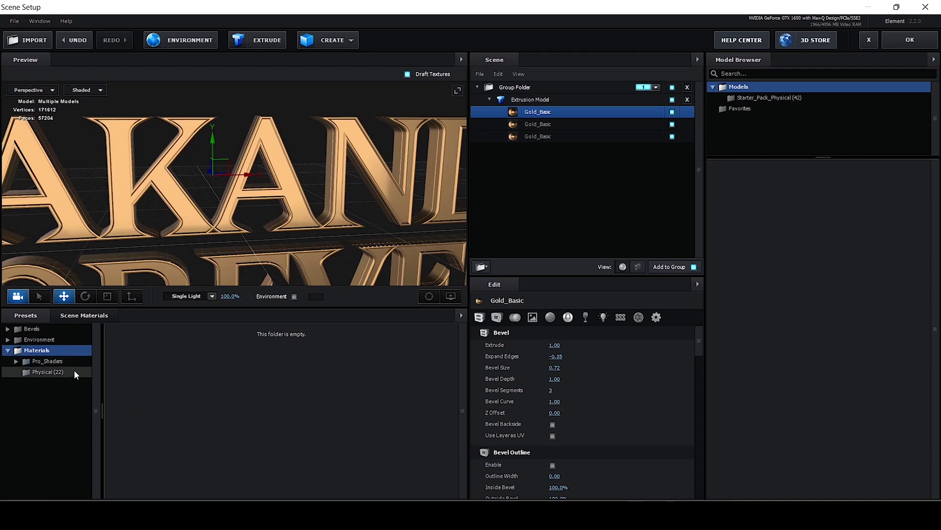
click(61, 363)
click(61, 363)
click(14, 361)
click(14, 361)
click(49, 372)
scroll(268, 437, down, 1)
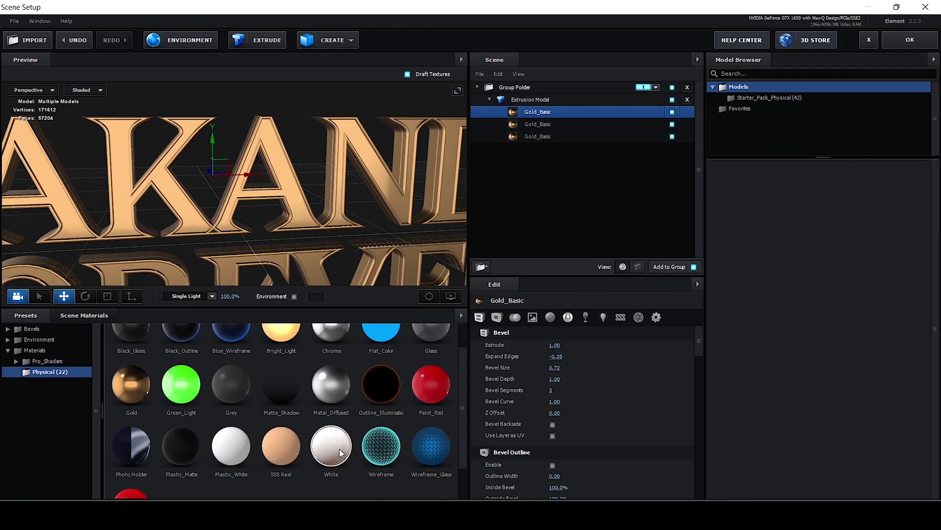
drag(339, 457, 544, 111)
Step: Set the Extrude value of the Extrusion Model's second bevel layer to 1.00
scroll(316, 221, down, 4)
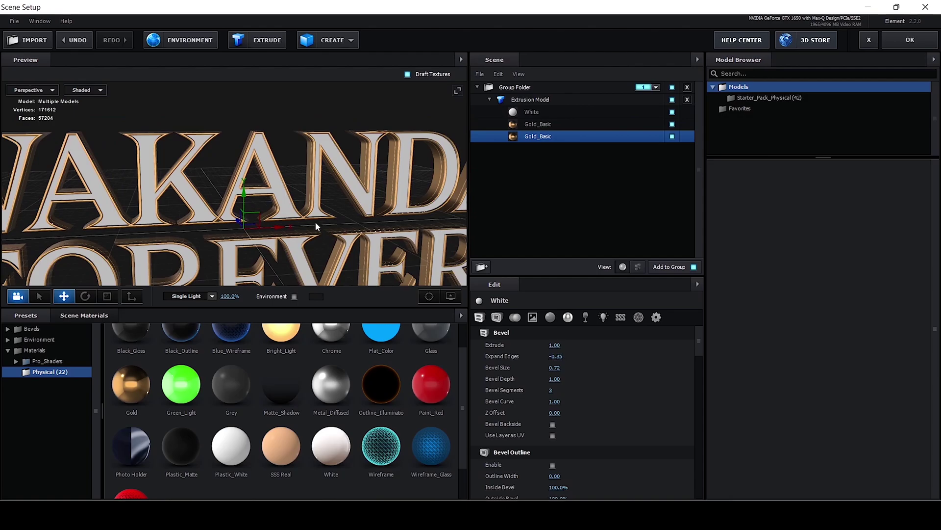
drag(331, 222, 368, 224)
scroll(368, 225, down, 1)
scroll(365, 228, up, 5)
drag(292, 230, 226, 215)
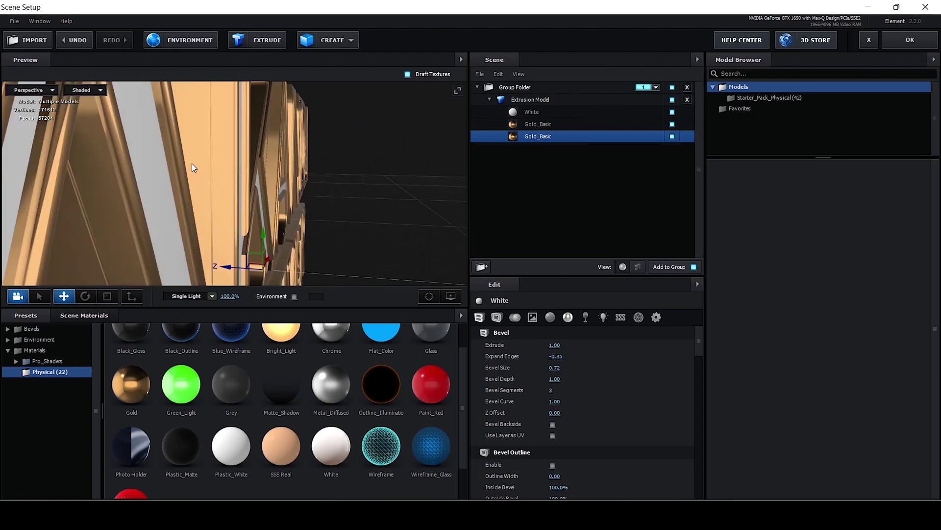
drag(192, 168, 180, 169)
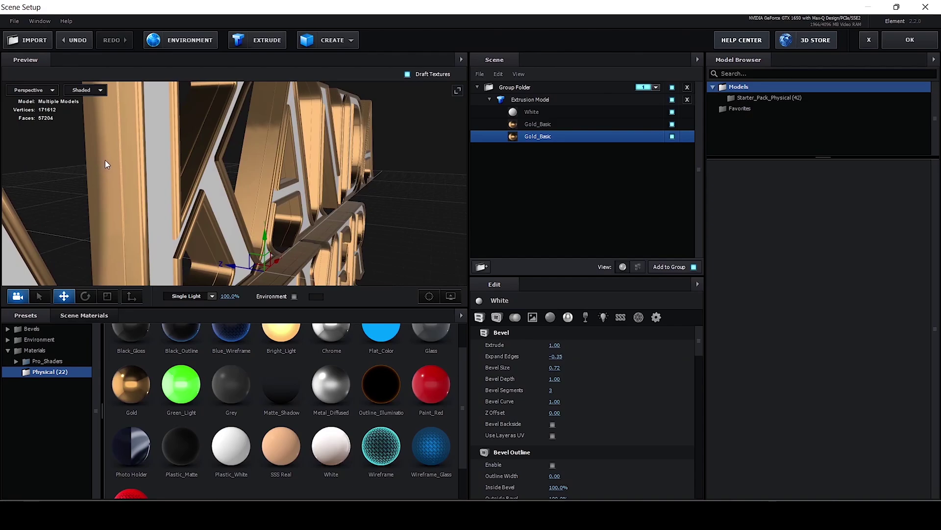
click(533, 127)
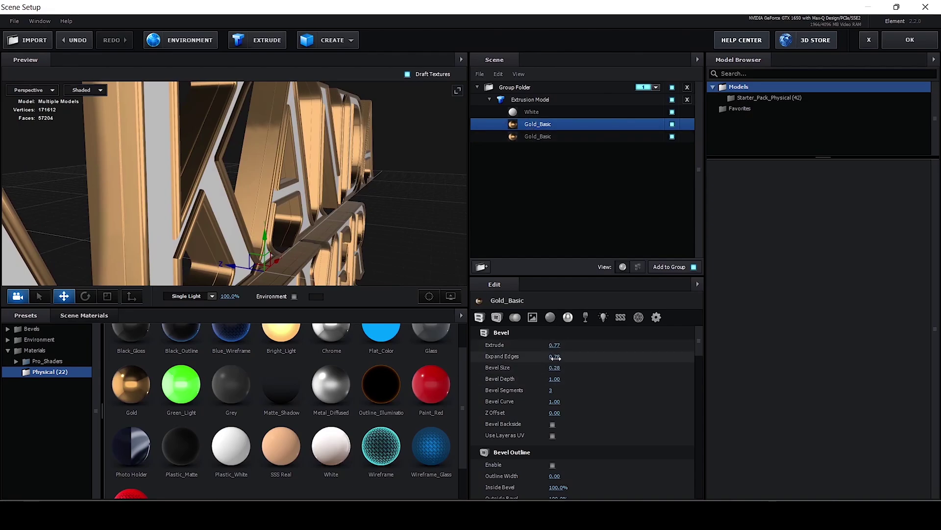
drag(557, 348, 567, 348)
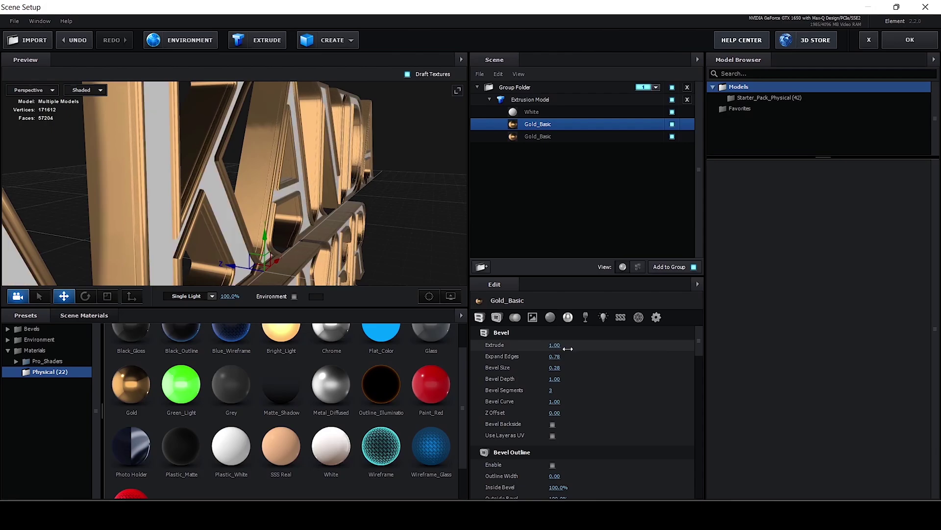
Step: Load normal map.jpg as the Normal Bump texture of the second bevel layer's Gold_Basic material
drag(403, 197, 358, 178)
scroll(358, 176, down, 3)
mouse_move(408, 210)
mouse_down()
mouse_move(394, 198)
mouse_move(406, 210)
mouse_up()
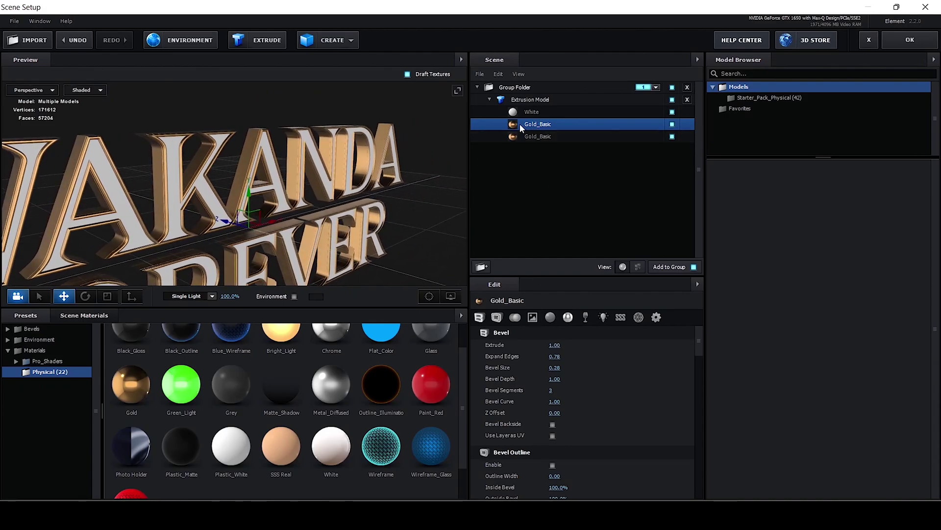
click(533, 318)
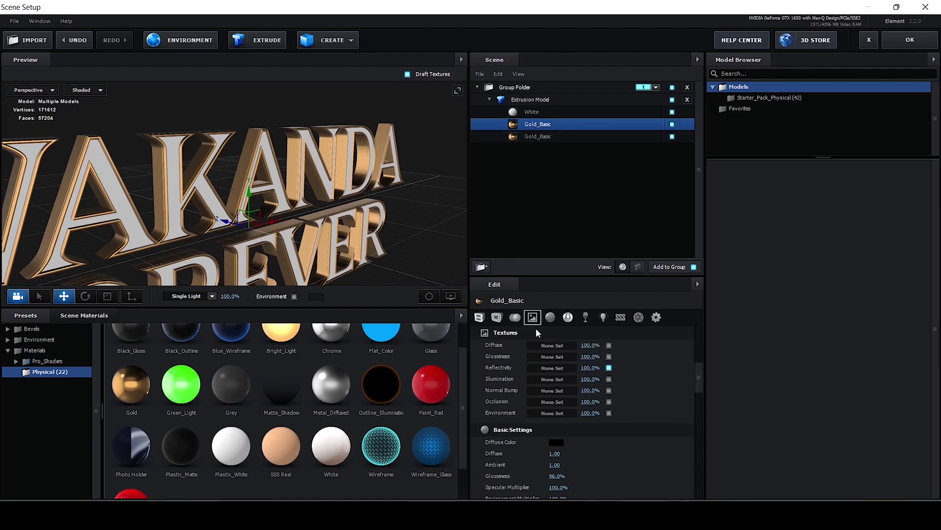
click(551, 390)
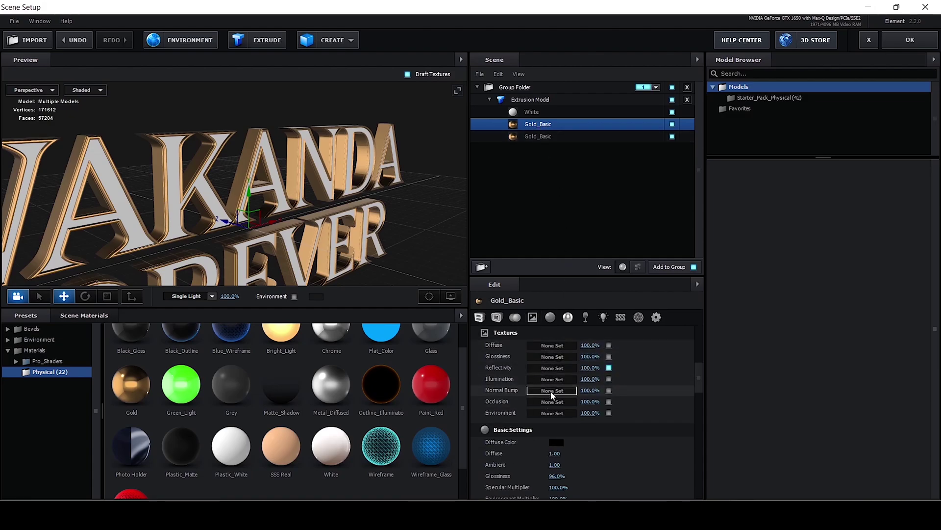
click(578, 321)
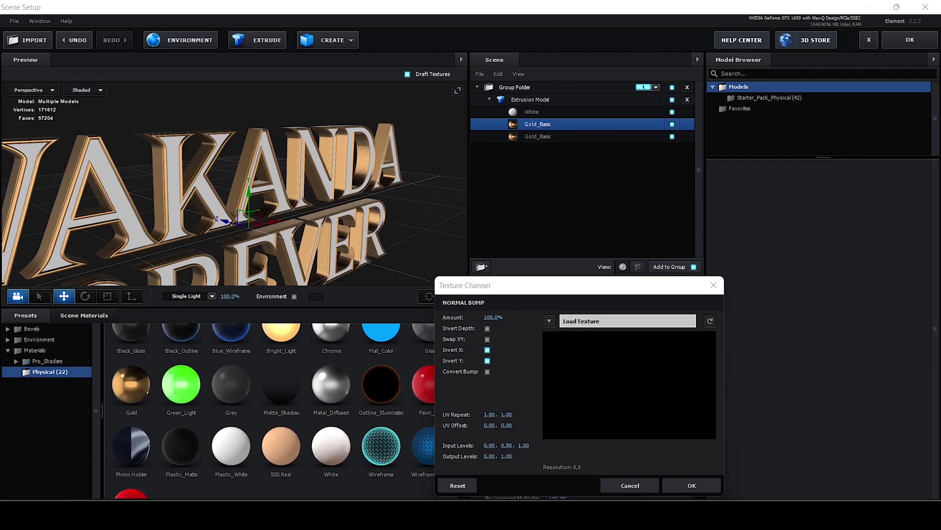
drag(590, 320, 591, 321)
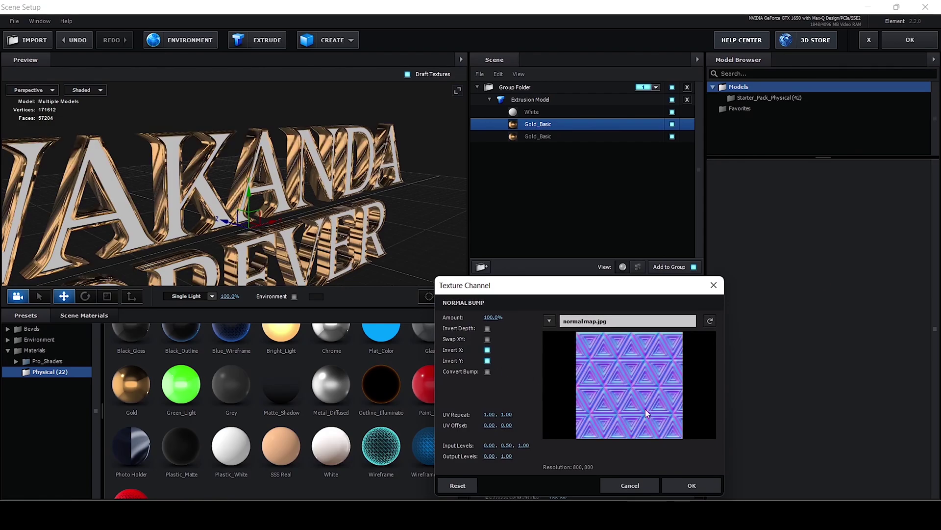
Step: Set the normal bump texture's UV Repeat to 15 in both directions
click(493, 414)
text(15)
key(Tab)
text(15)
key(Return)
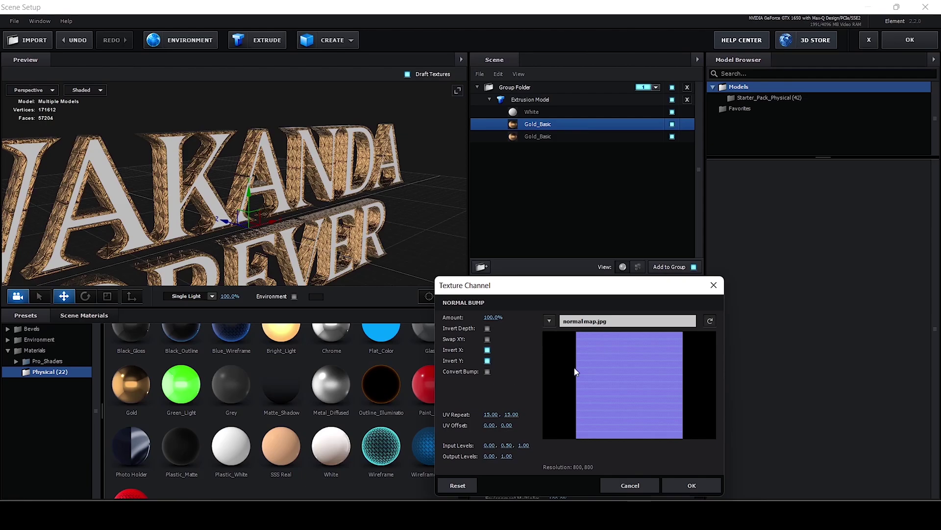
Step: Enable Convert Bump, set the normal bump amount to 25%, and accept the texture settings
click(487, 372)
click(492, 318)
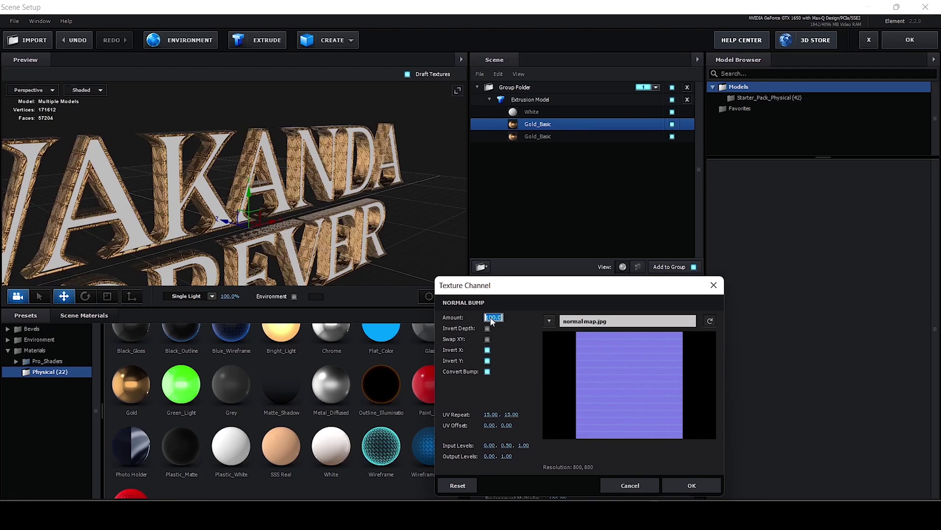
text(15)
key(Return)
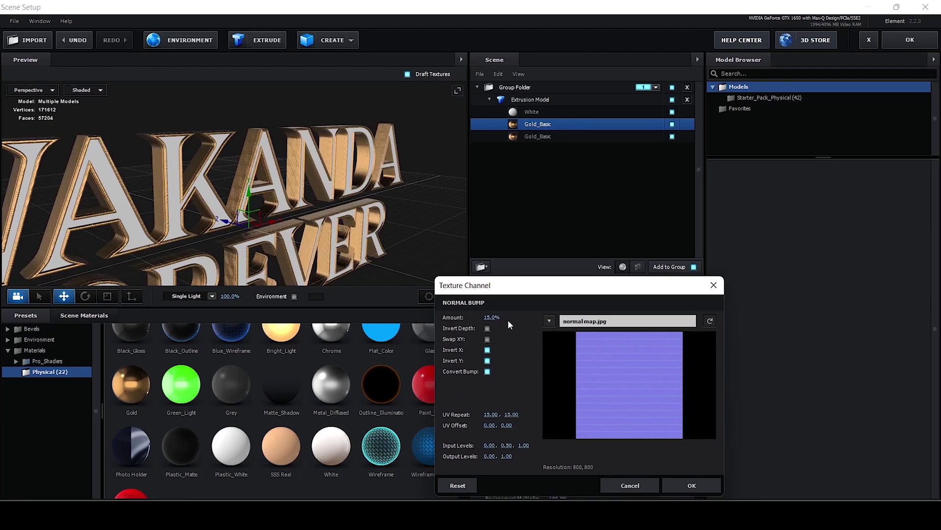
click(492, 317)
text(25)
key(Return)
click(691, 486)
Step: Replace the third bevel layer's Gold_Basic material with the Gold preset from the Physical materials
drag(331, 194, 376, 201)
scroll(346, 222, up, 10)
drag(370, 199, 354, 202)
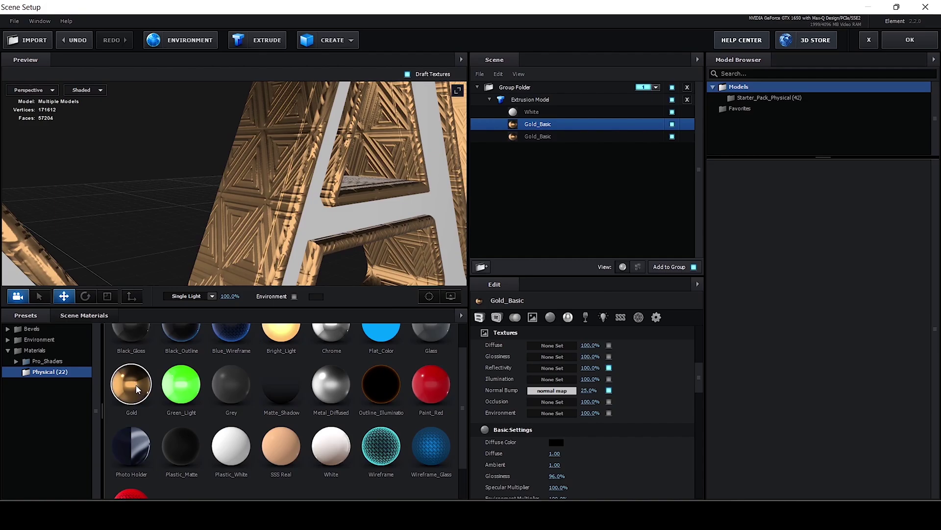
drag(132, 389, 578, 135)
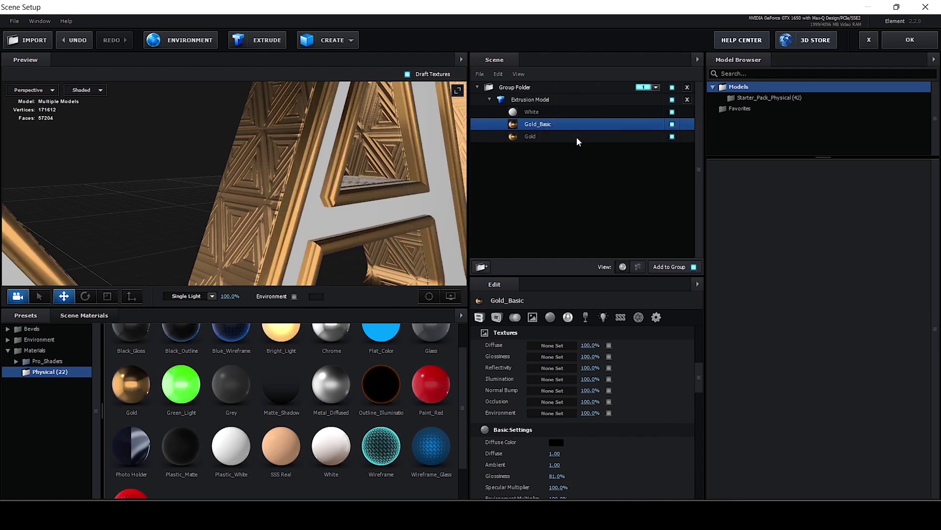
Step: Check the whole title in the preview, then accept the scene setup and return to the composition
scroll(349, 211, down, 5)
drag(369, 198, 373, 223)
scroll(338, 206, down, 4)
scroll(357, 207, down, 4)
scroll(380, 224, up, 4)
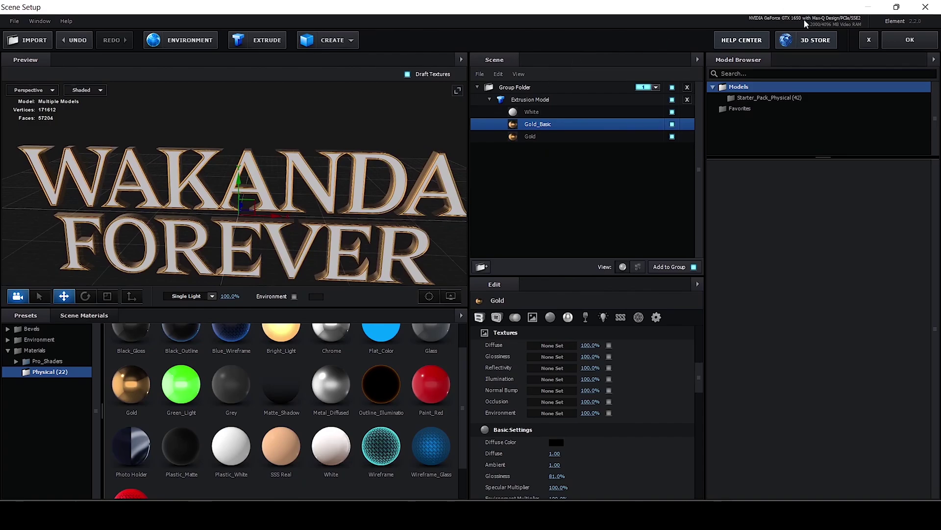
click(900, 41)
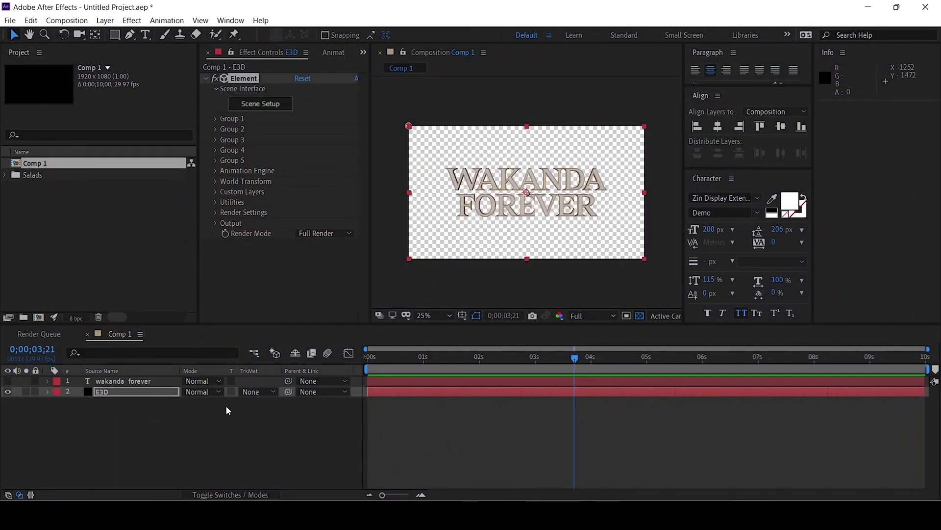
Step: Create a 1920 x 1080 black solid and place it below the E3D layer
right_click(181, 440)
mouse_move(275, 304)
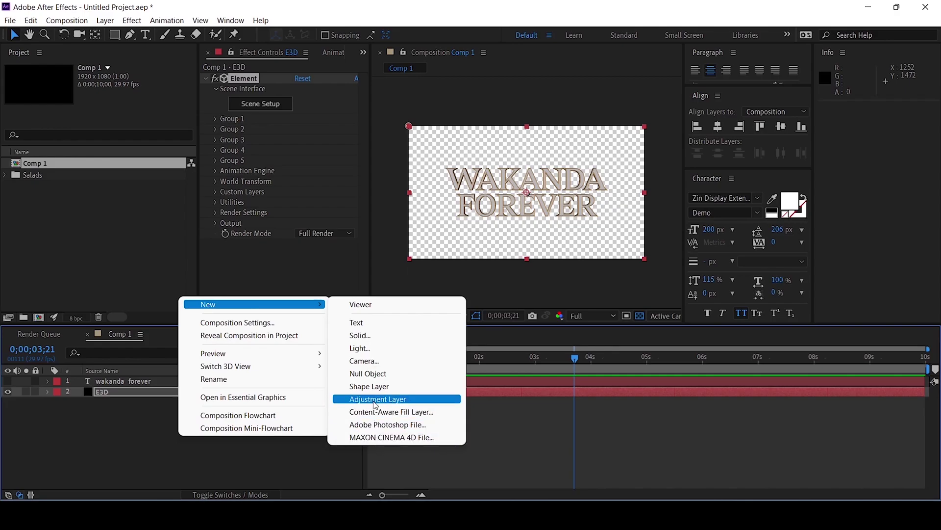
click(360, 335)
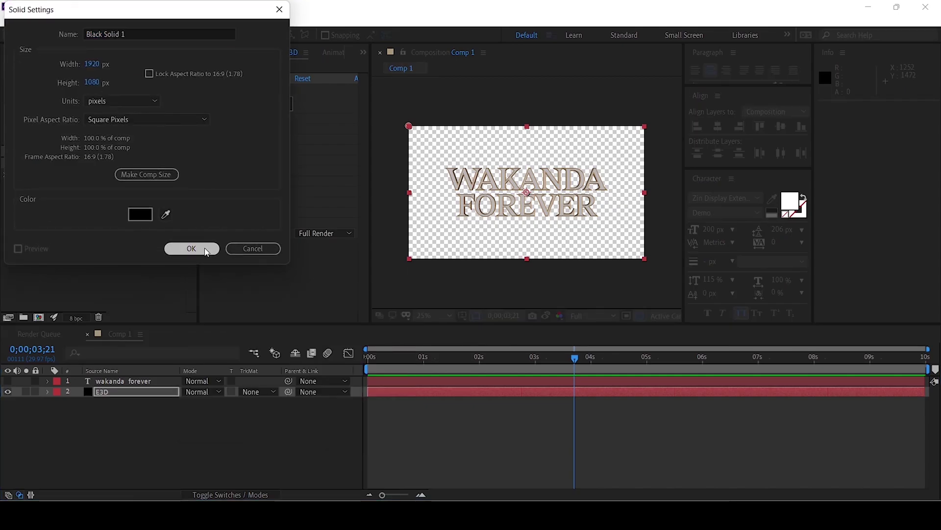
click(191, 248)
drag(116, 391, 116, 433)
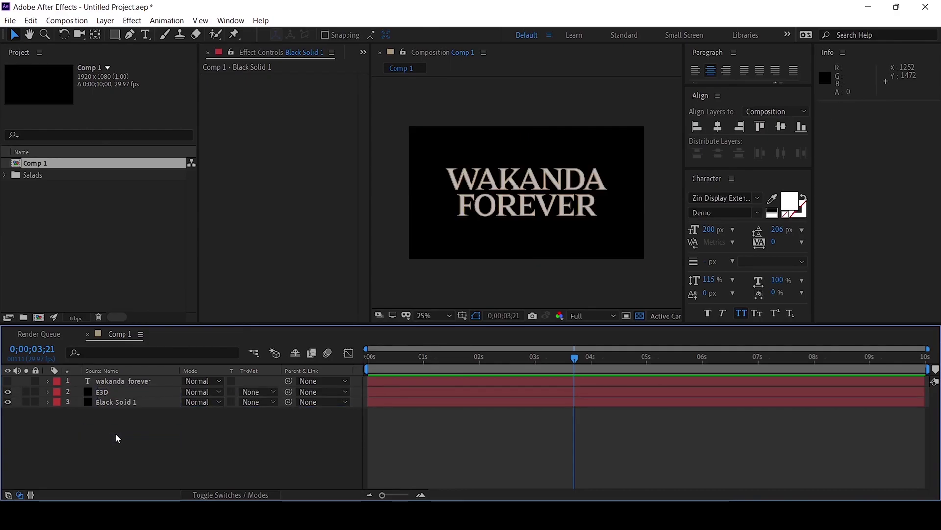
Step: Show the wakanda forever text layer and set the kerning between the K and the following A to 60
scroll(522, 185, up, 6)
scroll(523, 185, down, 2)
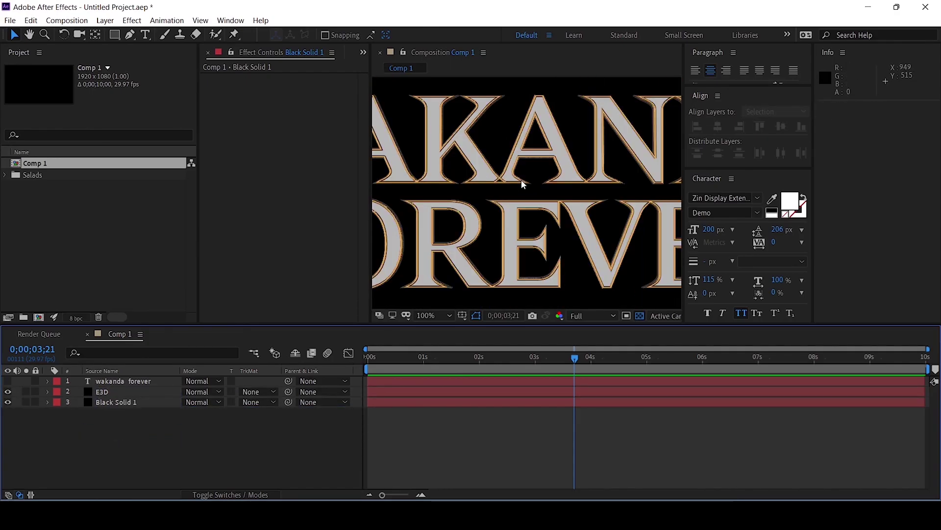
click(123, 381)
click(8, 381)
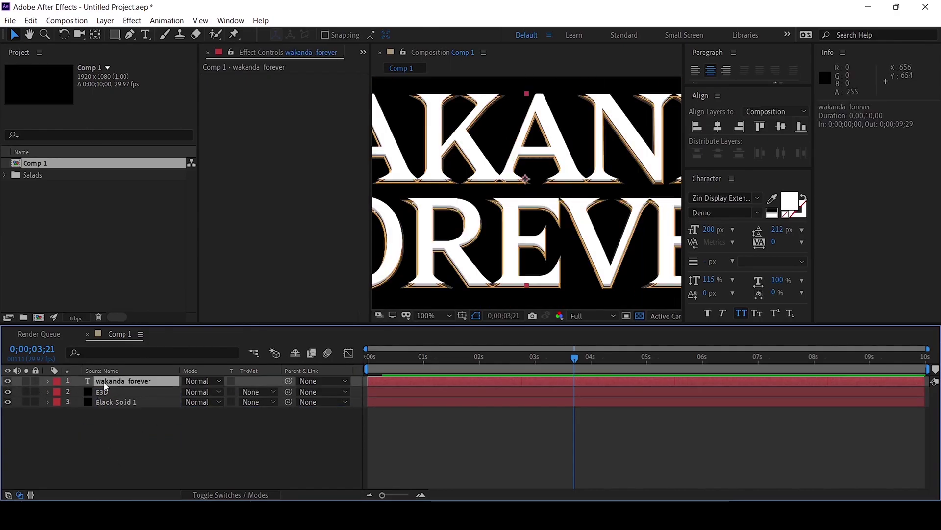
triple_click(497, 156)
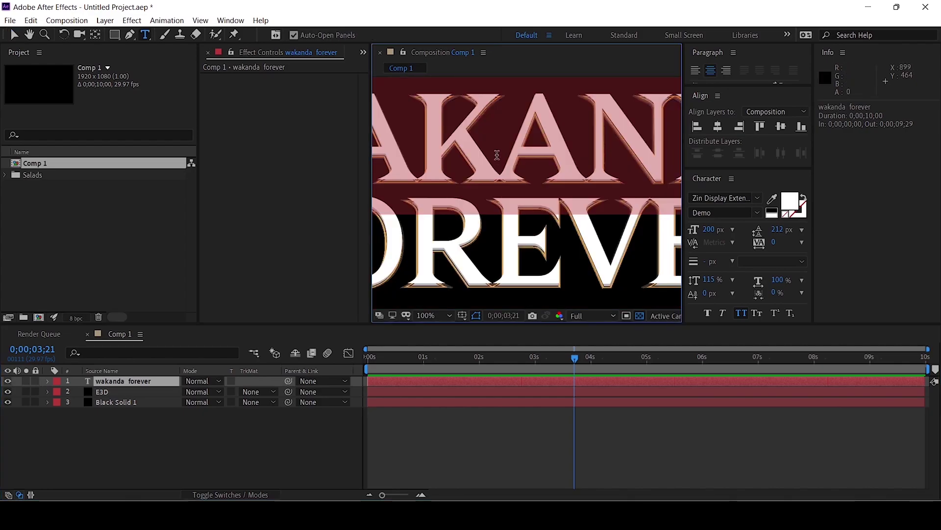
click(497, 155)
key(alt+Left)
key(alt+Left)
key(alt+Left)
key(alt+Left)
key(alt+Right)
key(alt+Right)
key(alt+Right)
key(alt+Right)
key(alt+Right)
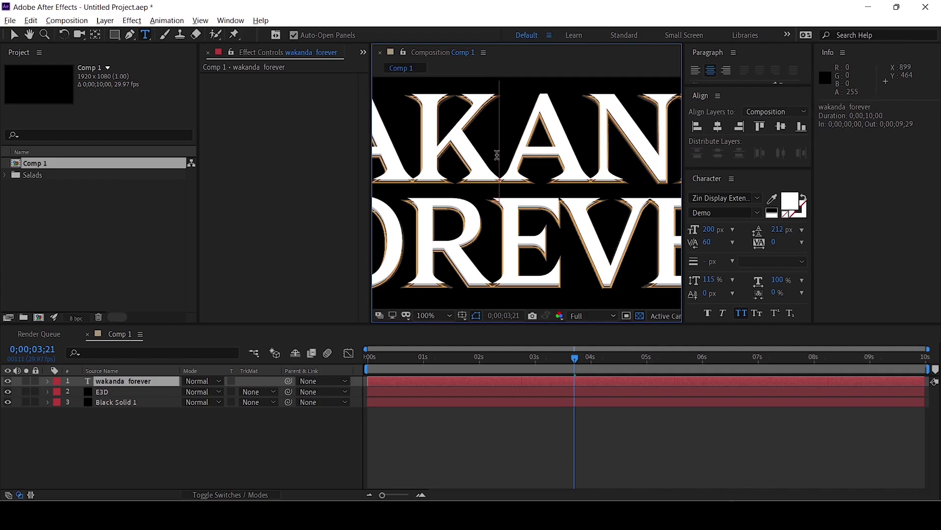
Step: Hide the wakanda forever text layer again and switch back to the Selection tool
click(8, 381)
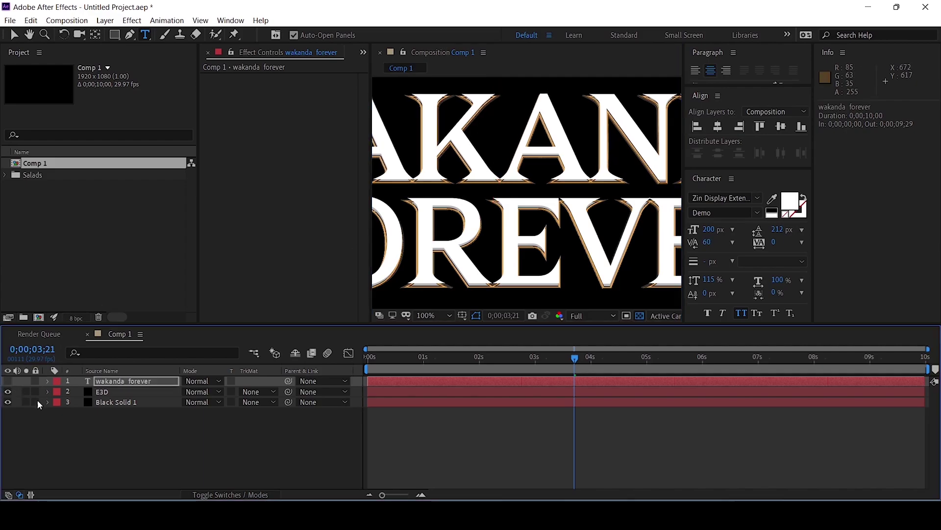
click(145, 447)
scroll(542, 169, down, 2)
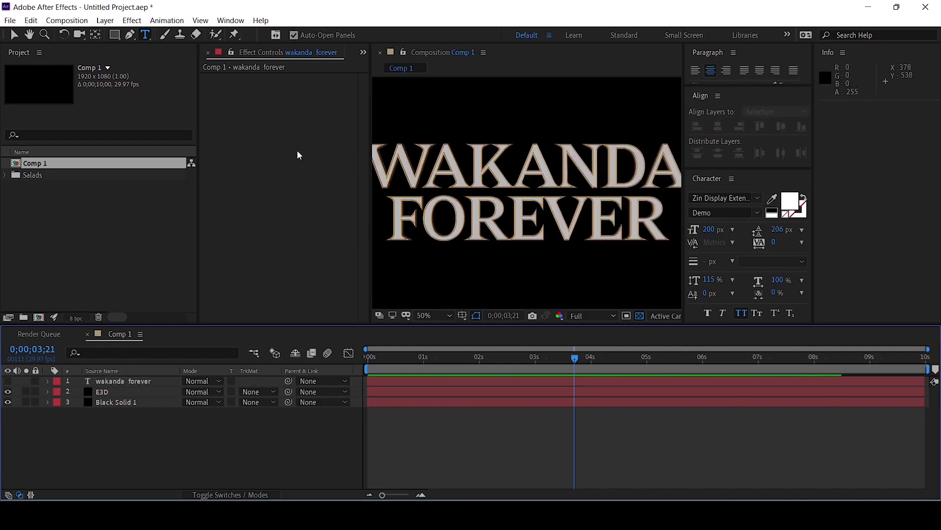
click(15, 35)
scroll(505, 188, down, 1)
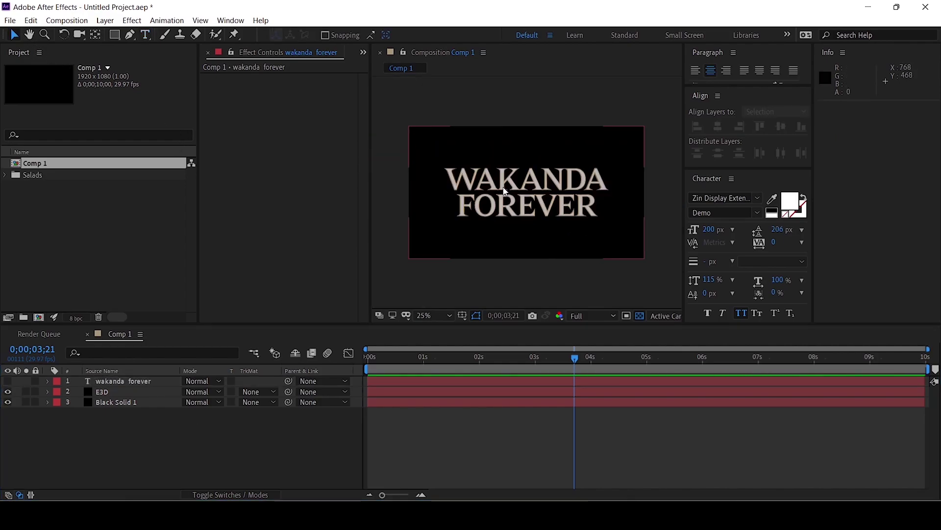
click(273, 448)
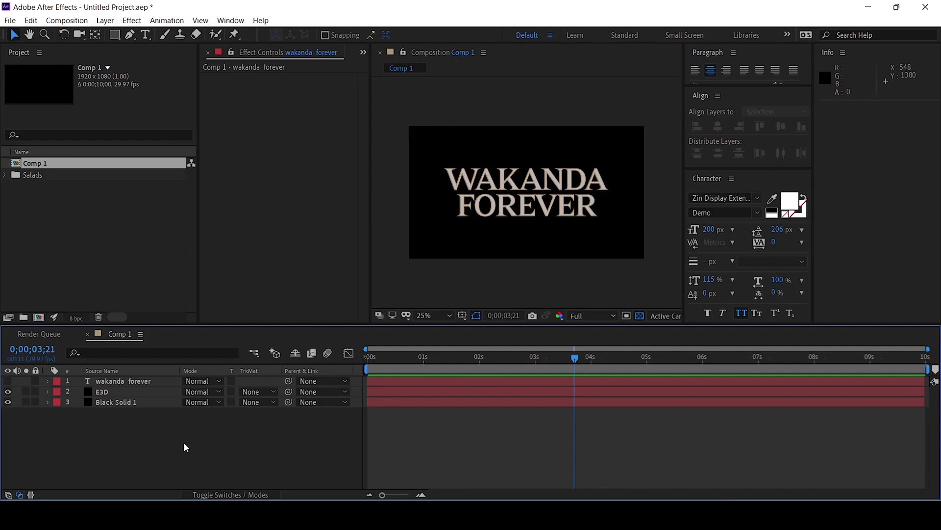
Step: Add a white parallel light with 100% intensity, smooth falloff and shadow casting enabled
right_click(166, 445)
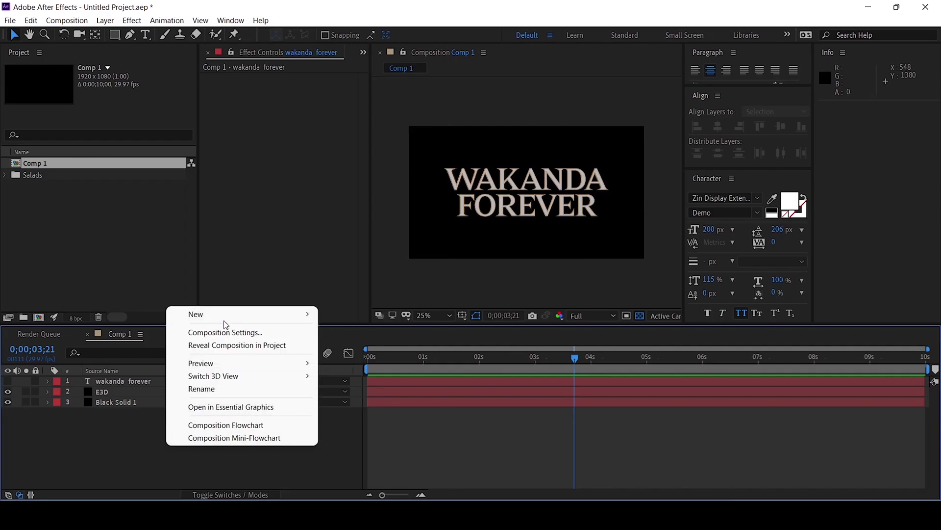
mouse_move(311, 319)
click(387, 358)
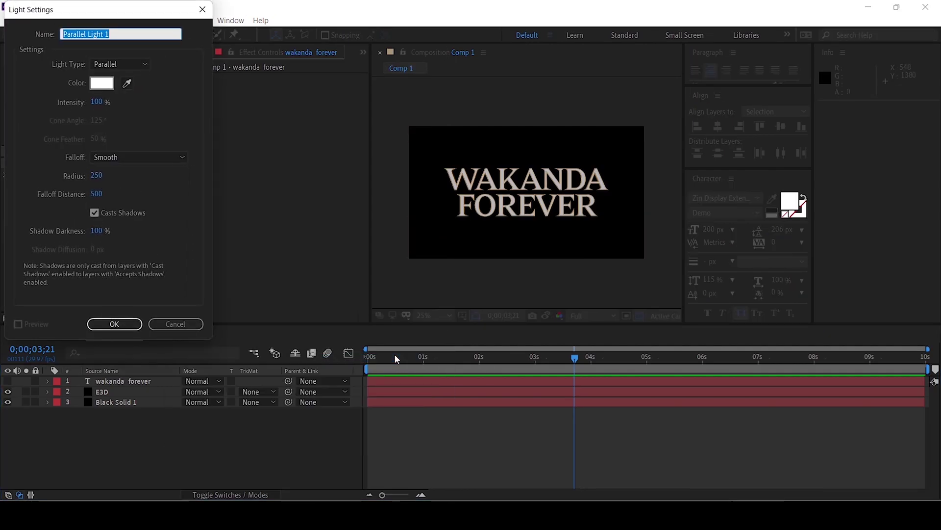
click(112, 324)
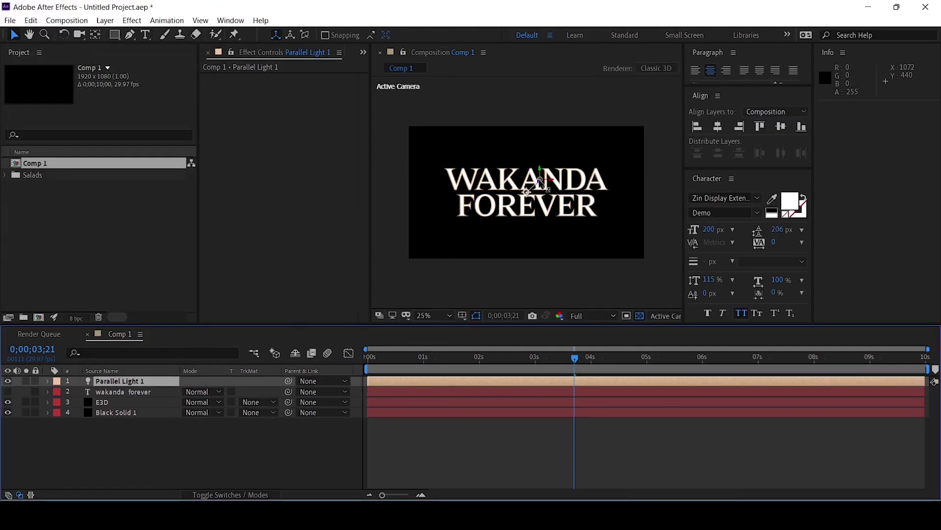
Step: Move the parallel light up and to the right of the title, to about 1874, 208, -666.7
drag(542, 184, 676, 142)
key(period)
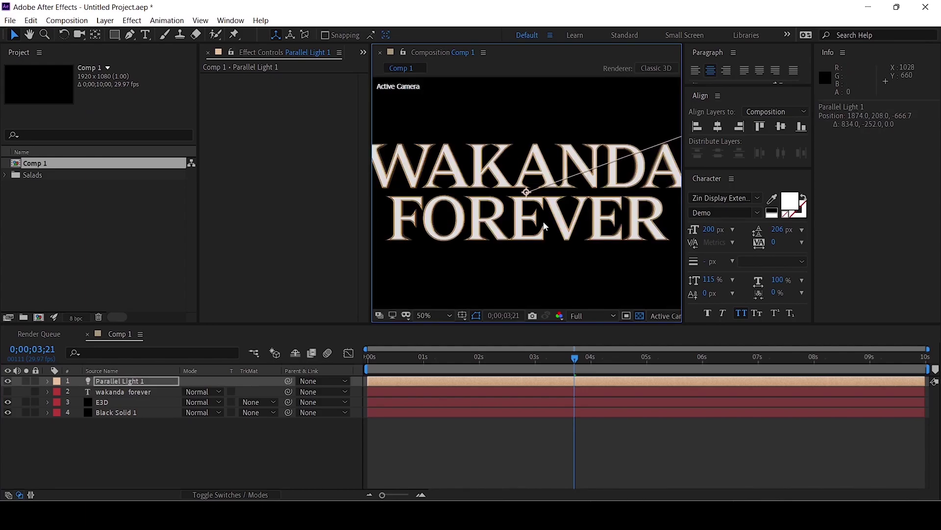
key(period)
key(comma)
key(comma)
key(comma)
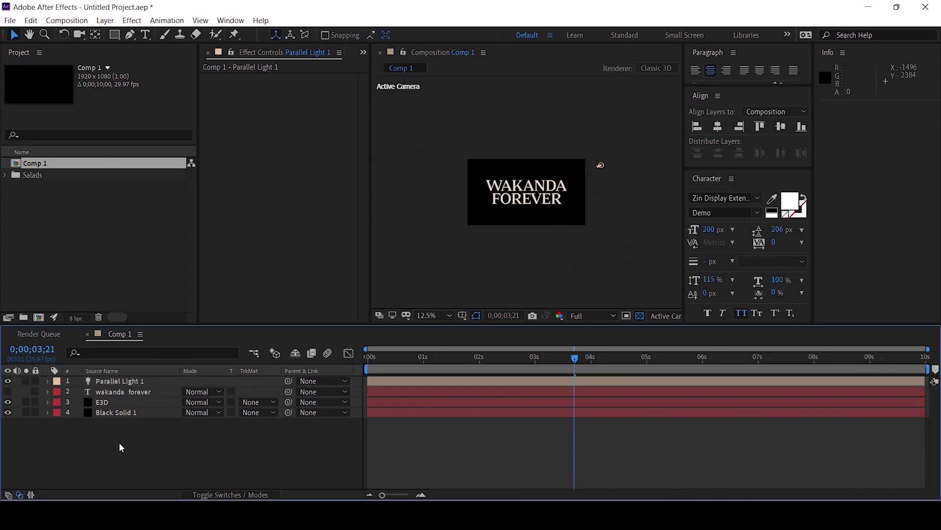
Step: Start adding a second light and open its light type choices
right_click(119, 443)
mouse_move(195, 312)
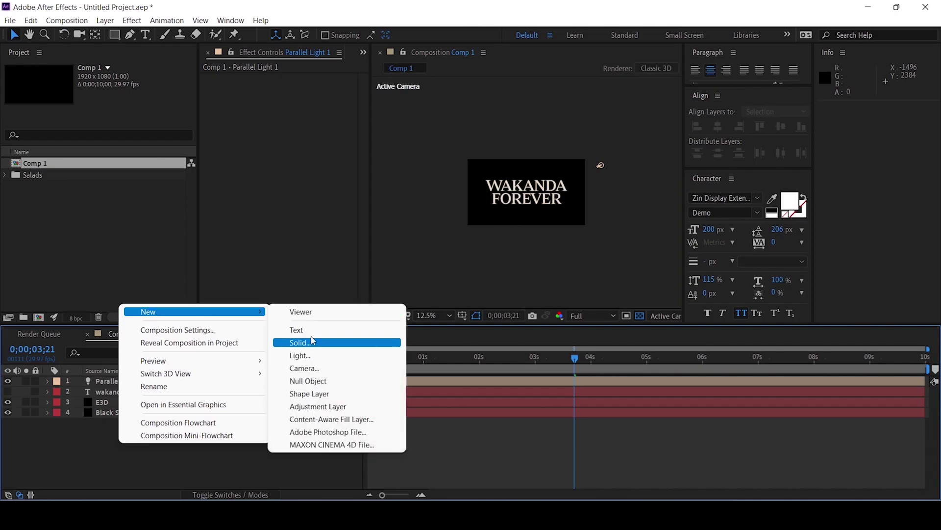
click(312, 356)
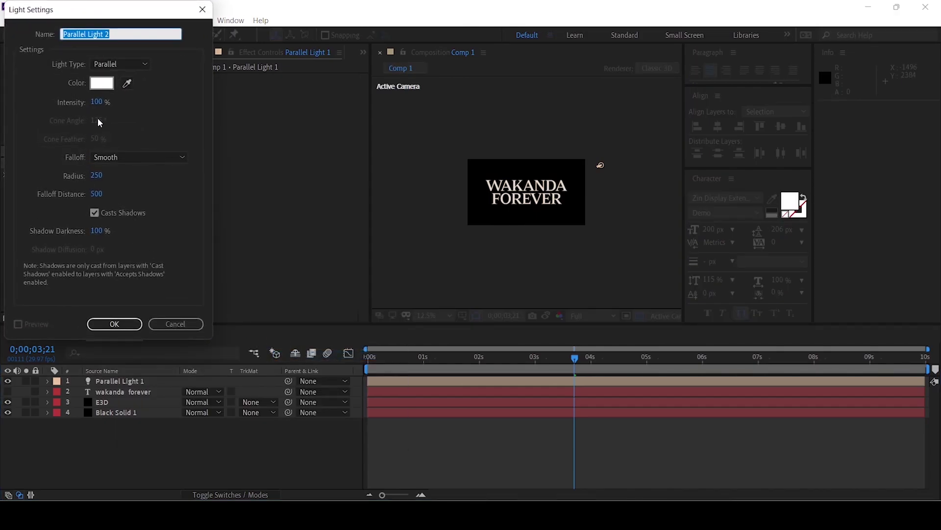
click(123, 66)
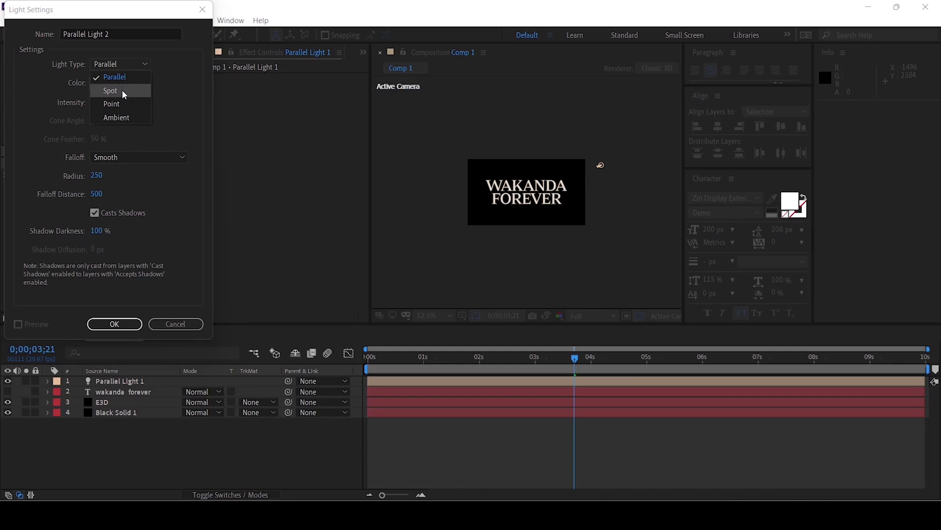
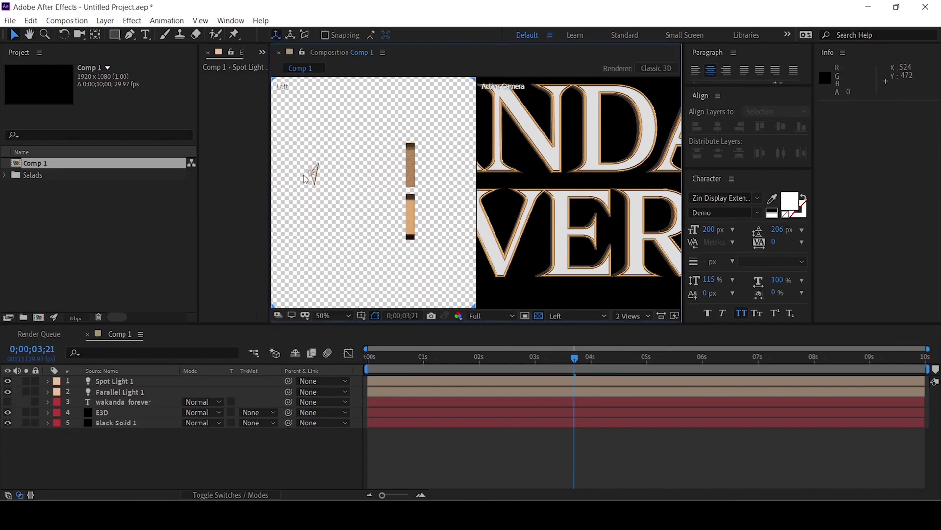
Step: Position the spot light at about 964, 534, 805.3 and compare the title with that light off and on
scroll(270, 216, up, 2)
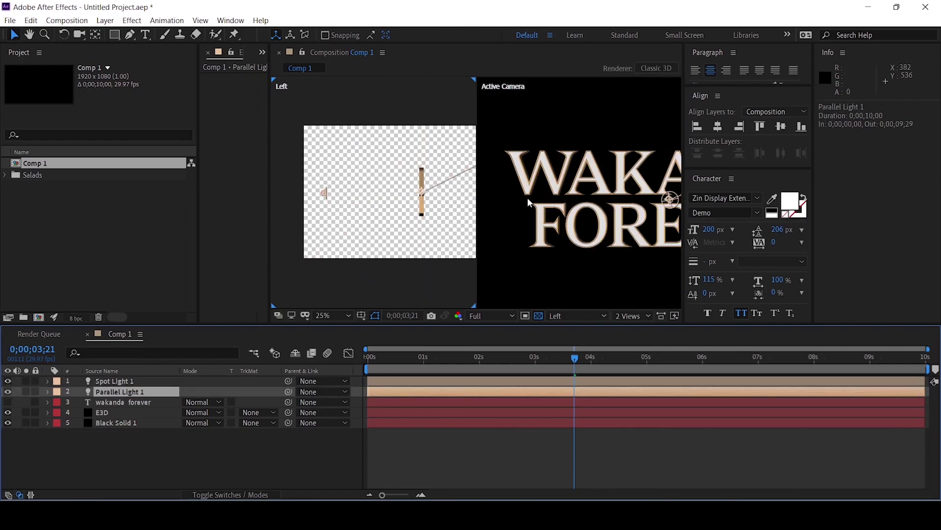
scroll(528, 199, up, 2)
click(7, 381)
click(8, 380)
key(space)
drag(611, 112, 602, 181)
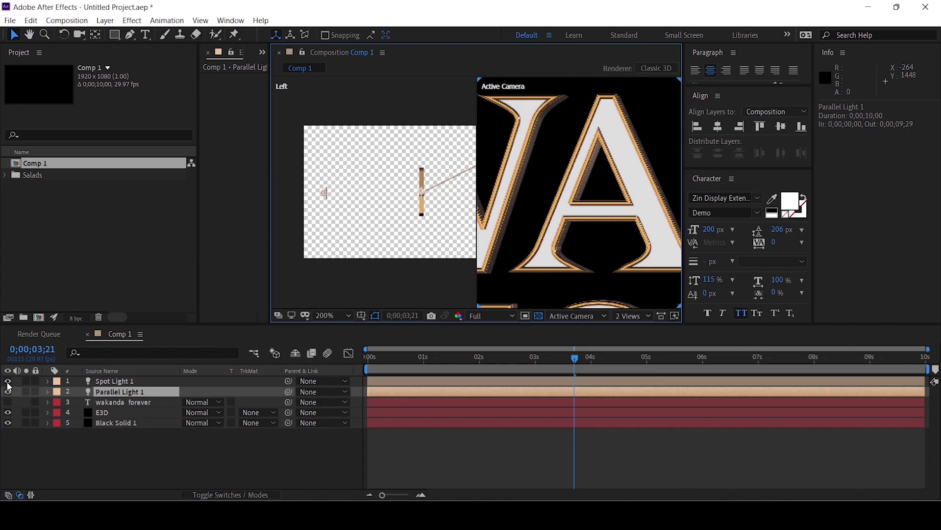
click(8, 381)
click(7, 381)
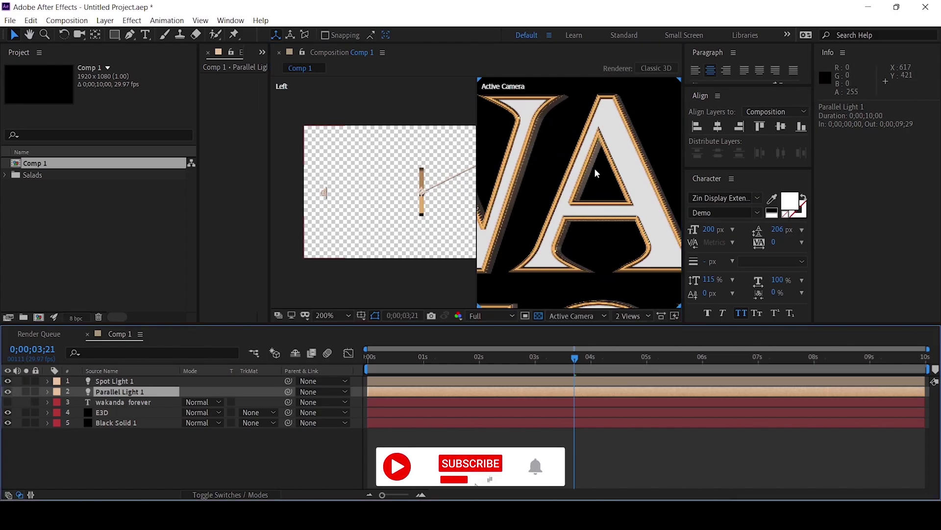
Step: Adjust the spot light's color in its light settings
scroll(591, 183, down, 3)
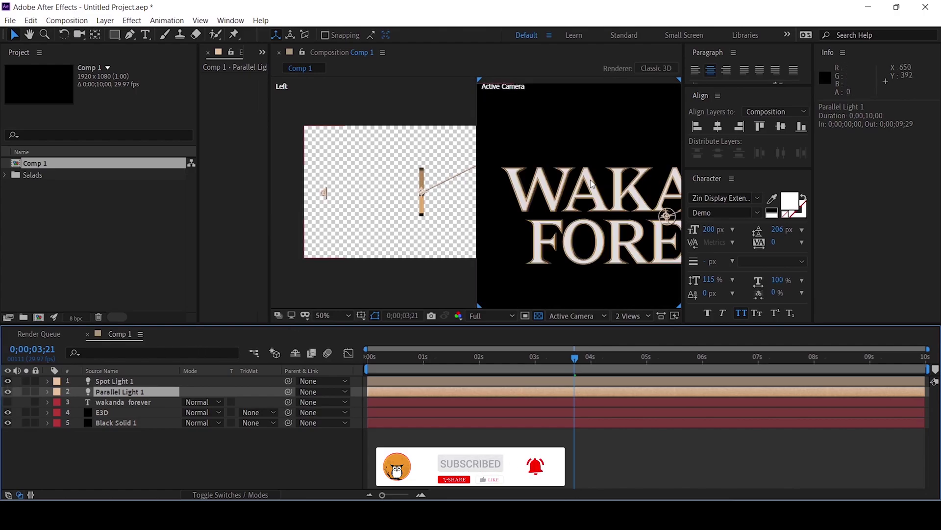
double_click(115, 381)
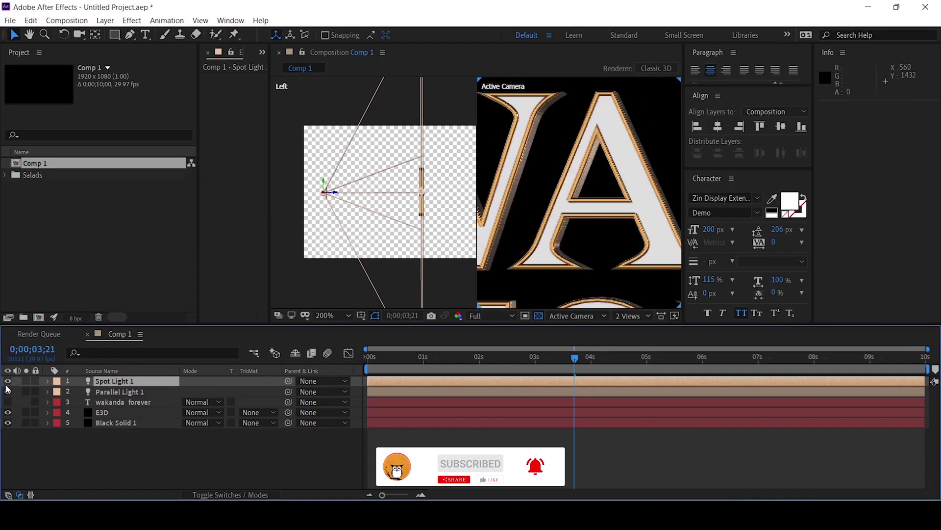
click(96, 84)
click(187, 166)
click(171, 31)
click(287, 30)
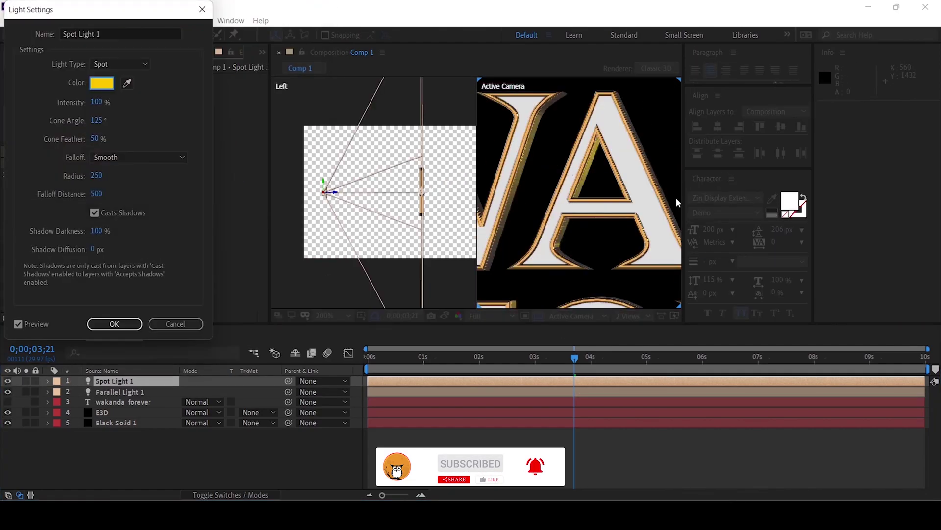
key(Return)
Step: Center the title in the camera view and toggle the spot light off and on to judge its effect
scroll(676, 200, down, 2)
drag(677, 200, 620, 189)
scroll(592, 207, up, 1)
click(8, 381)
scroll(578, 216, up, 2)
click(7, 381)
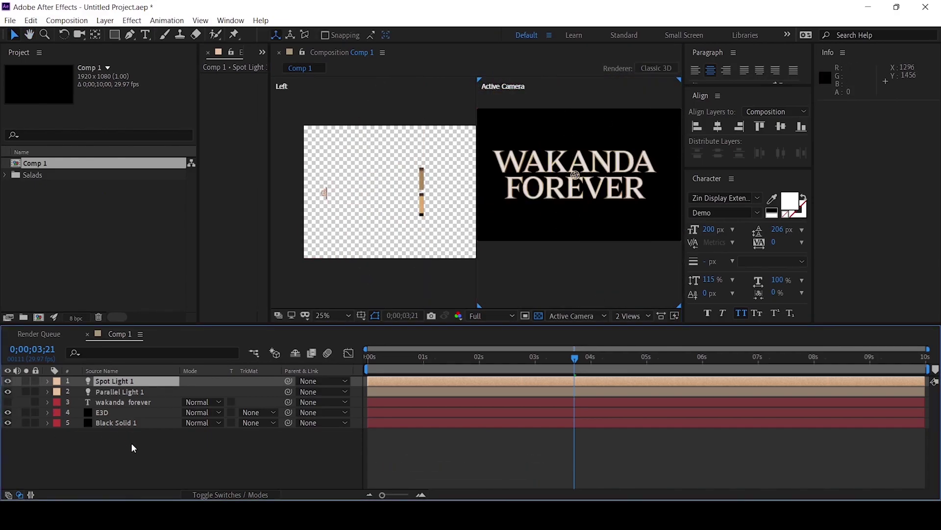
Step: Switch the composition viewer to a single view showing the Active Camera
click(122, 422)
click(633, 316)
click(631, 327)
scroll(520, 216, up, 4)
scroll(518, 216, down, 2)
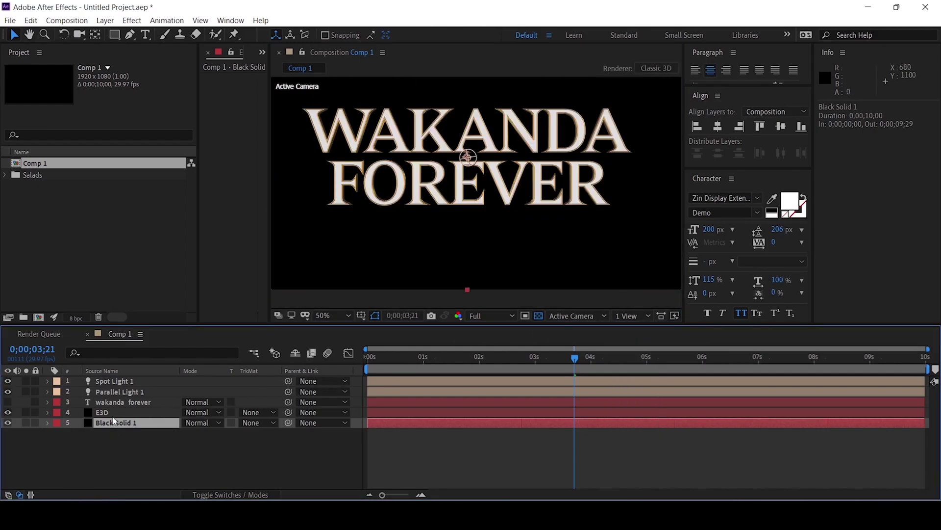
Step: Widen the effect controls of the E3D layer and expand Group 1 of the Element effect
click(109, 412)
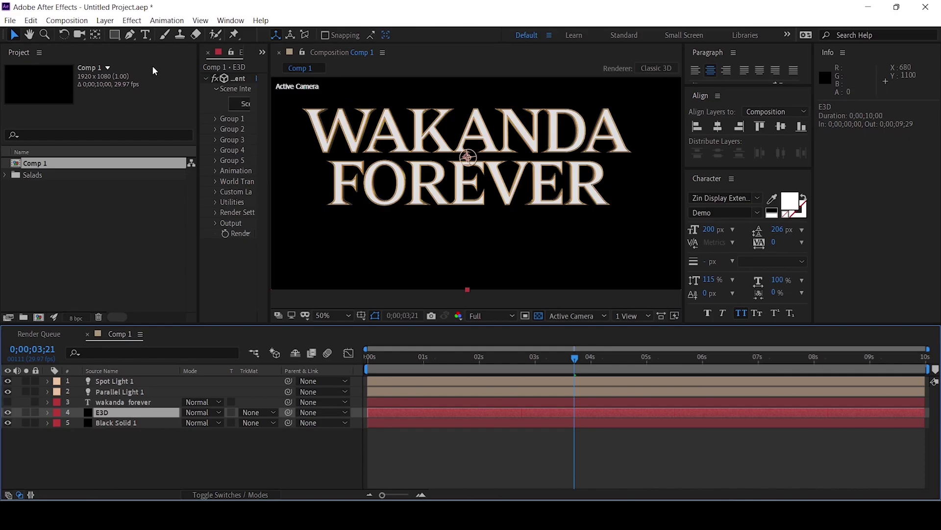
drag(198, 98, 69, 108)
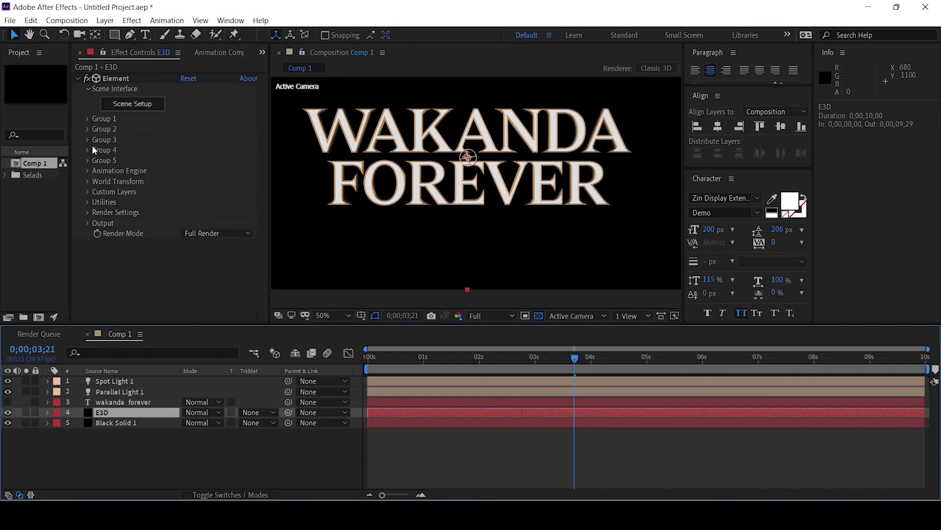
click(88, 119)
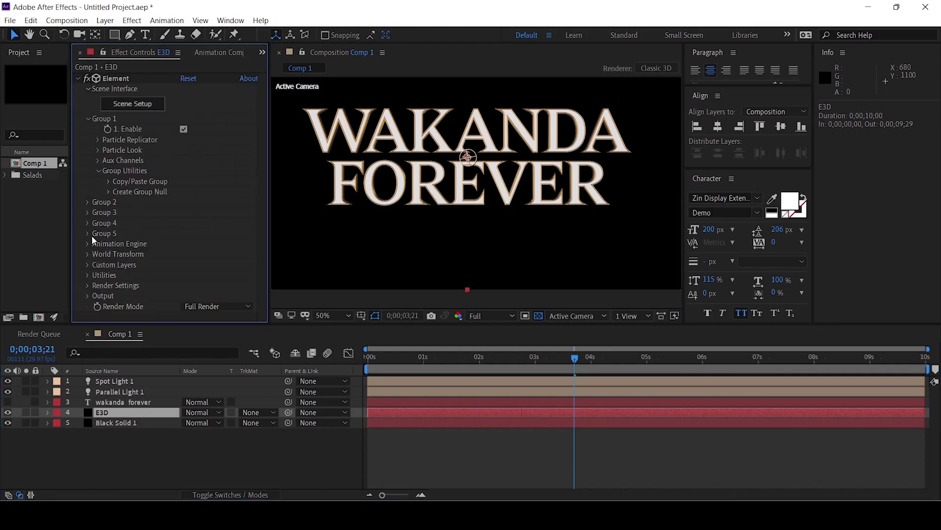
Step: Check the group folder with its extrusion model in Element's Scene Setup and return to the composition
click(133, 104)
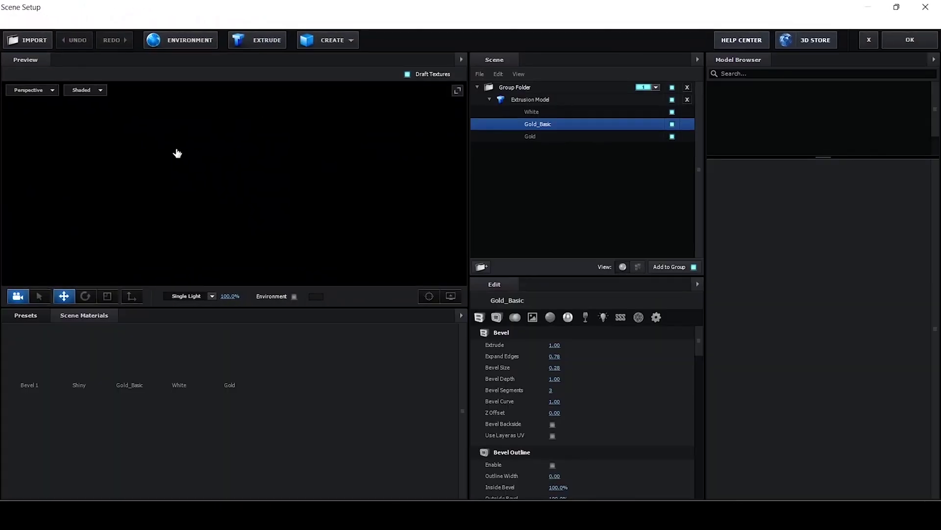
click(557, 98)
click(557, 88)
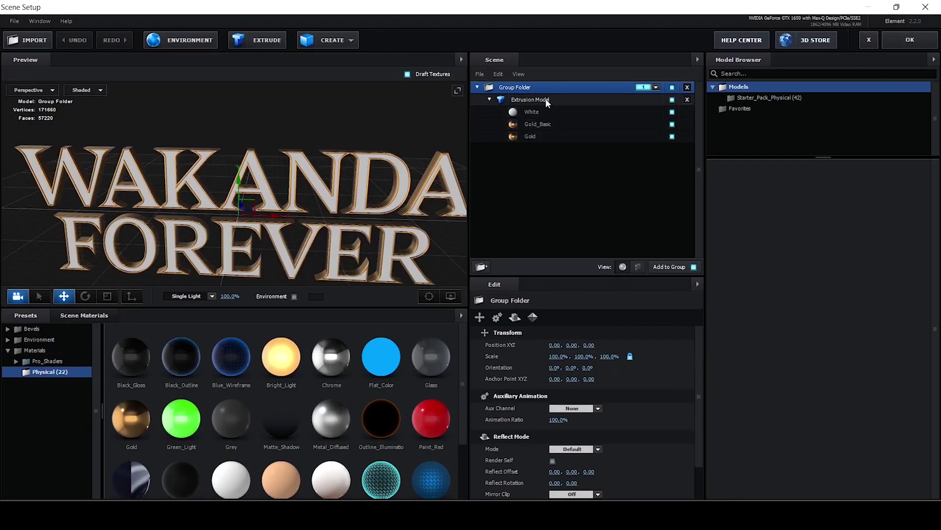
click(928, 38)
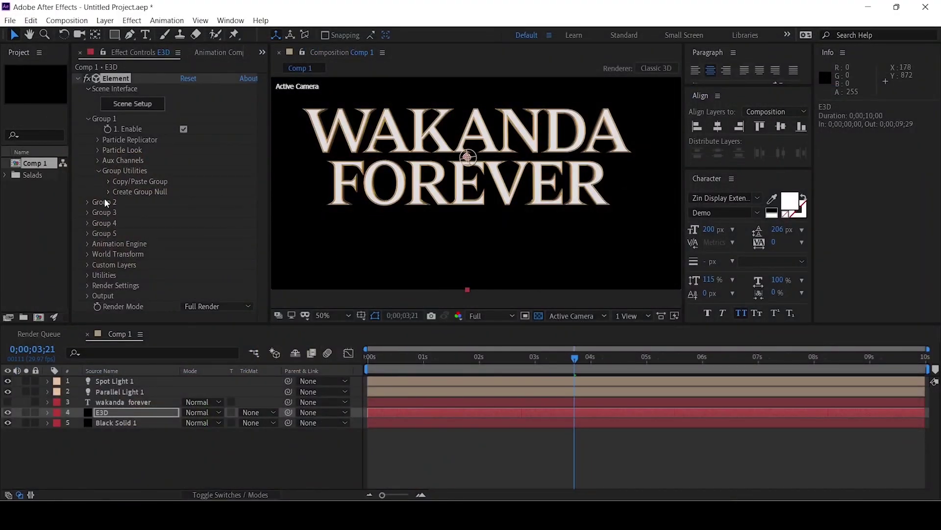
Step: Enable Multi-Object in the Particle Look settings of Element's Group 1
click(97, 149)
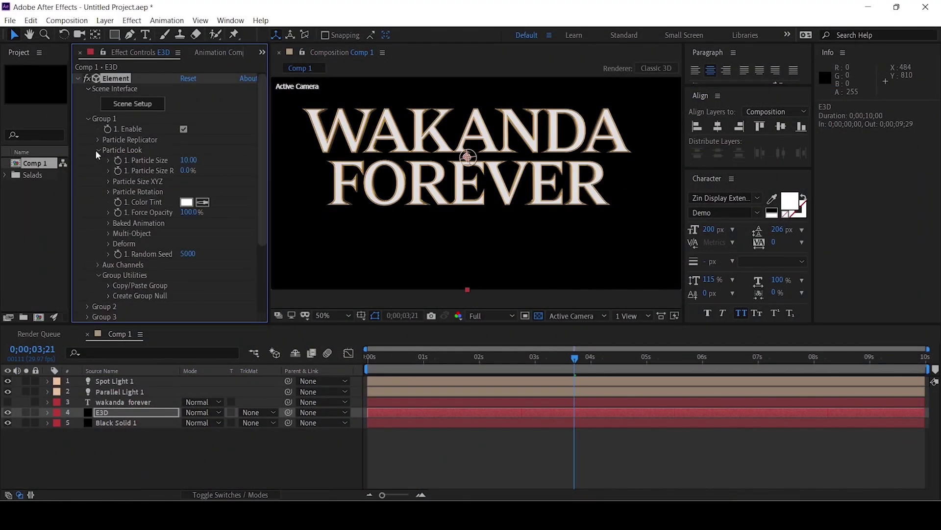
click(108, 233)
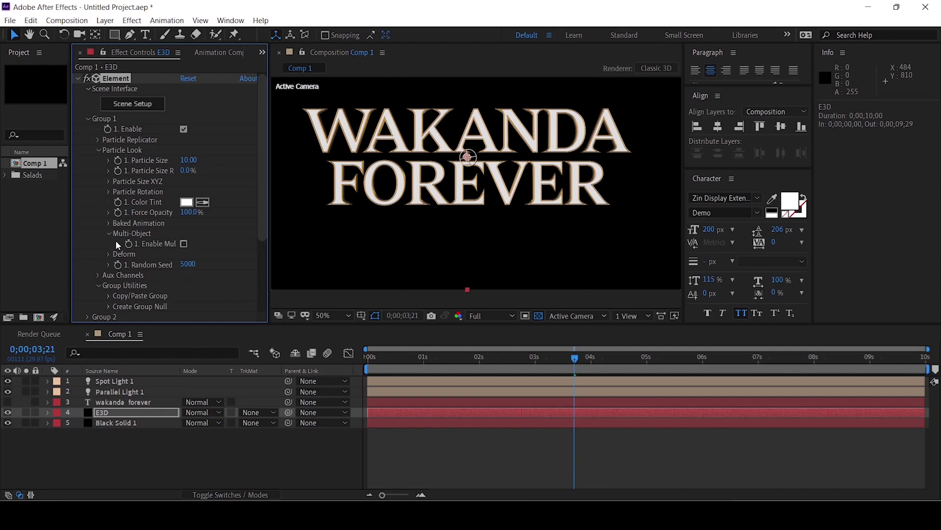
click(184, 244)
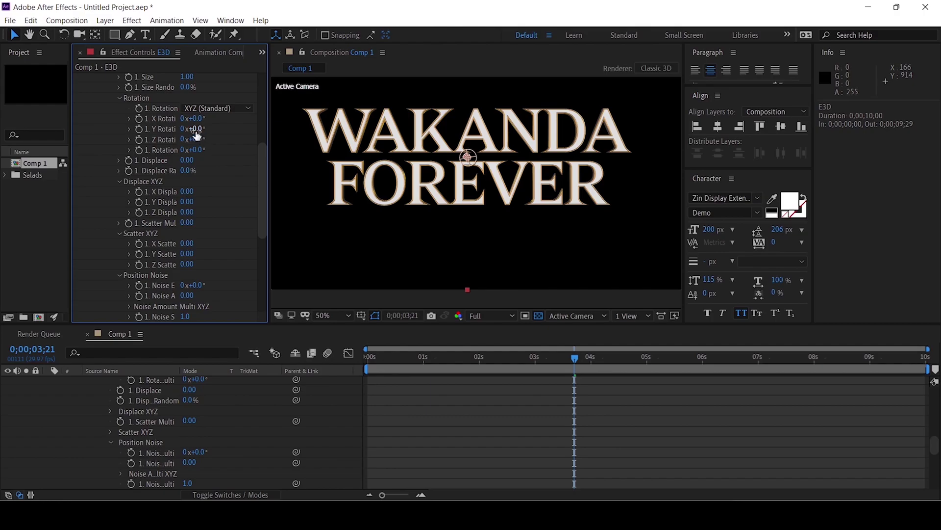
Step: Try a Multi-Object Y rotation of 49° on the title letters and undo the rotation changes
drag(196, 129, 225, 131)
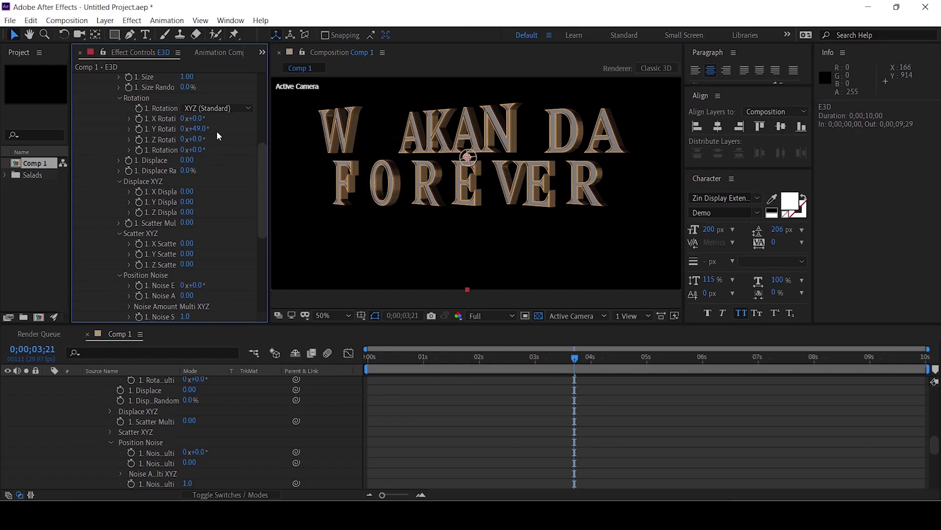
key(ctrl+z)
key(ctrl+z)
Step: Select, show and solo the wakanda forever text layer, with the transparency grid turned off
scroll(570, 167, up, 2)
key(space)
drag(432, 88, 510, 200)
scroll(524, 218, down, 2)
key(v)
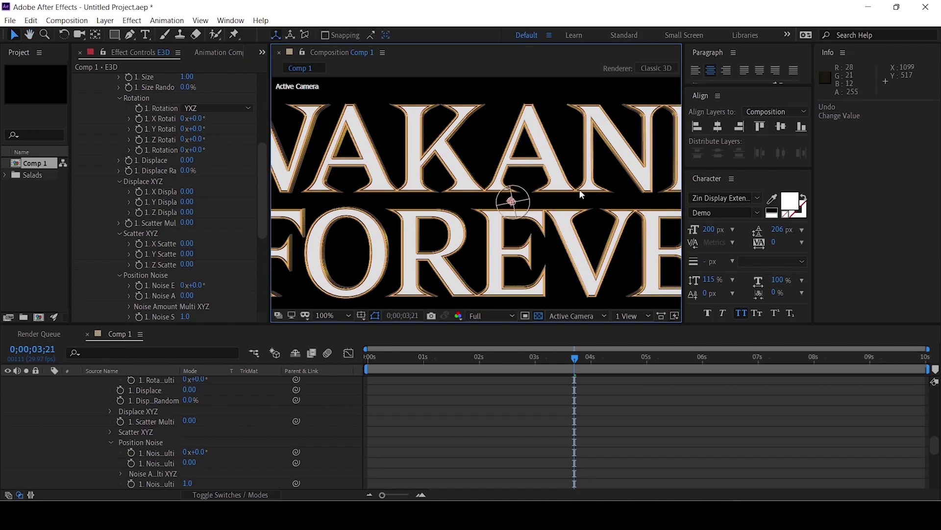
scroll(51, 426, up, 10)
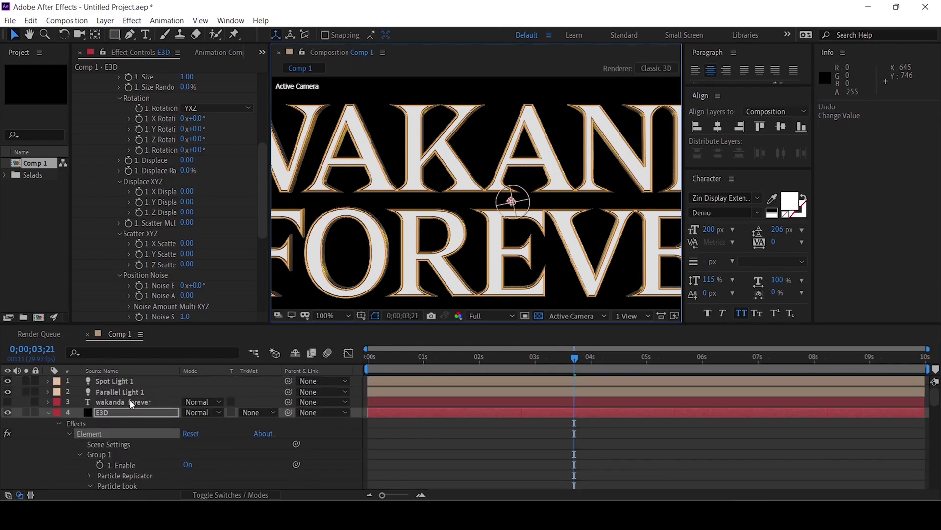
double_click(131, 402)
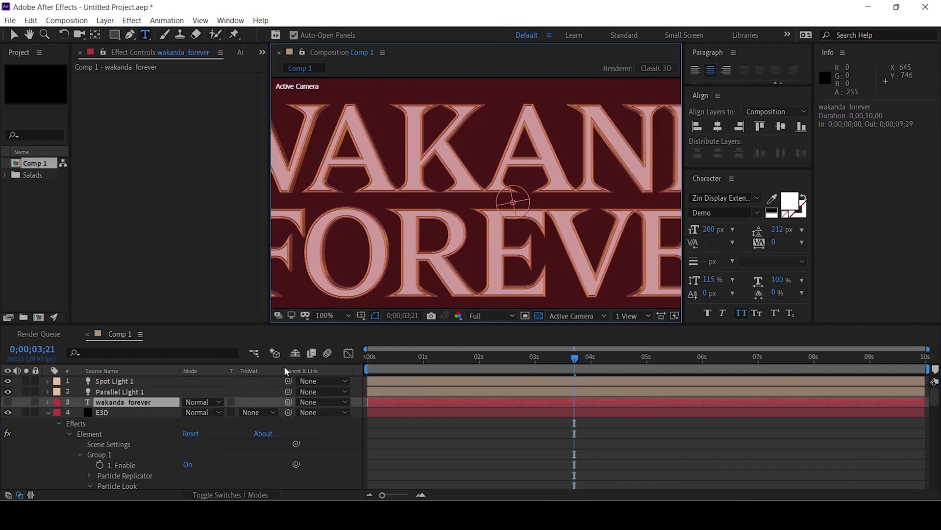
click(8, 402)
key(comma)
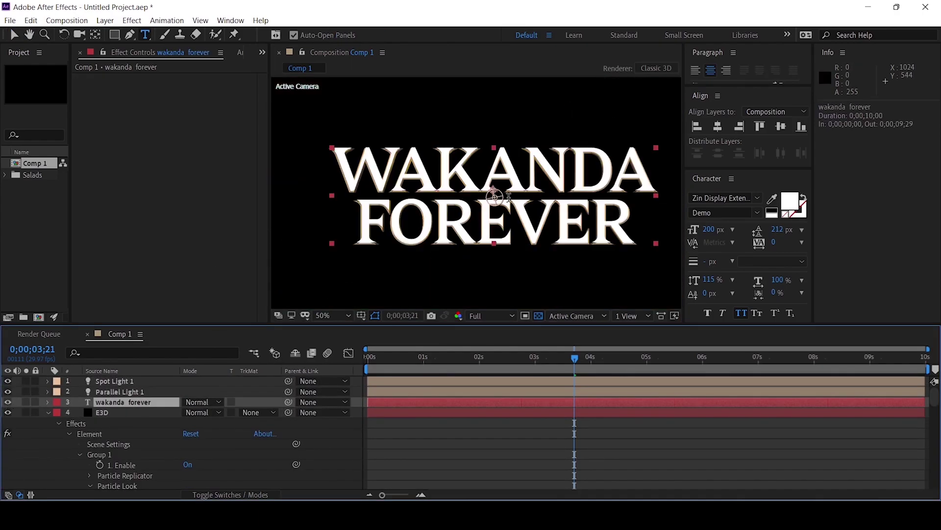
click(26, 402)
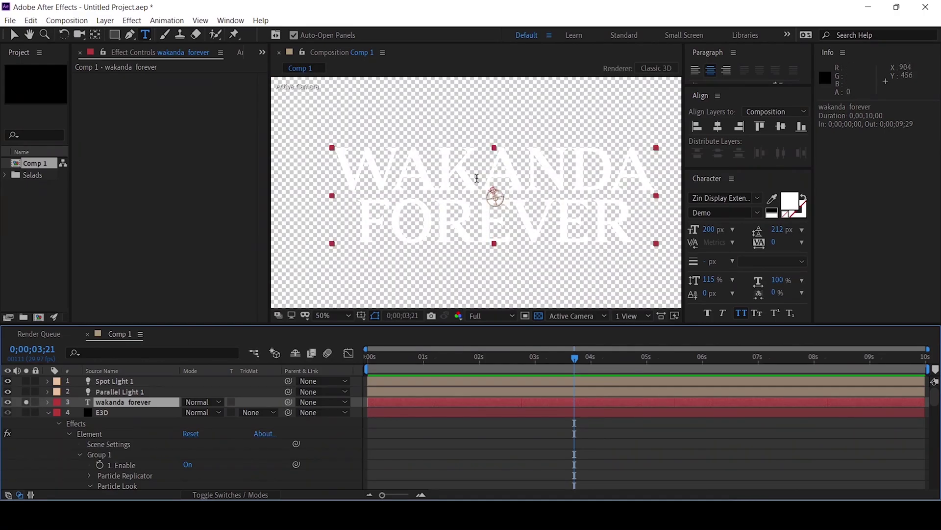
click(539, 316)
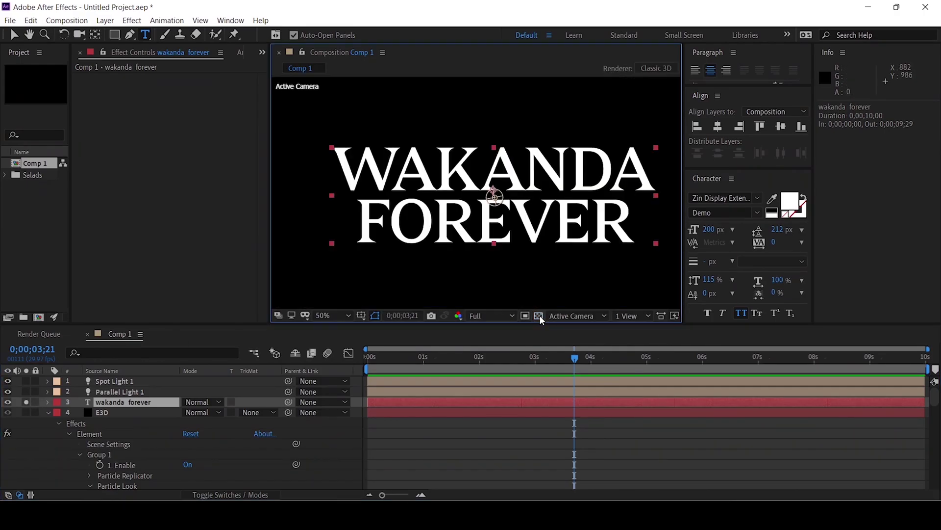
Step: Widen the letter spacing of the whole title text to a tracking of 60
double_click(481, 173)
key(alt+Right)
key(alt+Right)
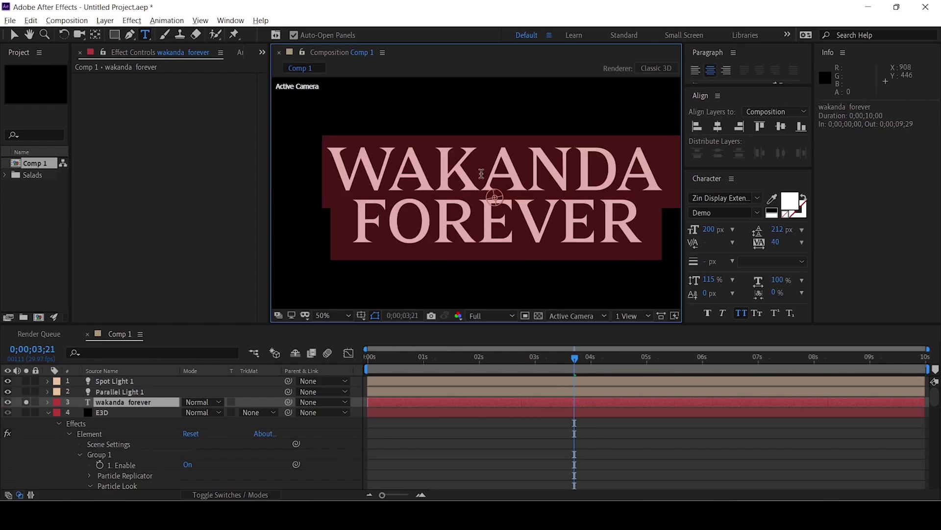
key(alt+Right)
click(577, 179)
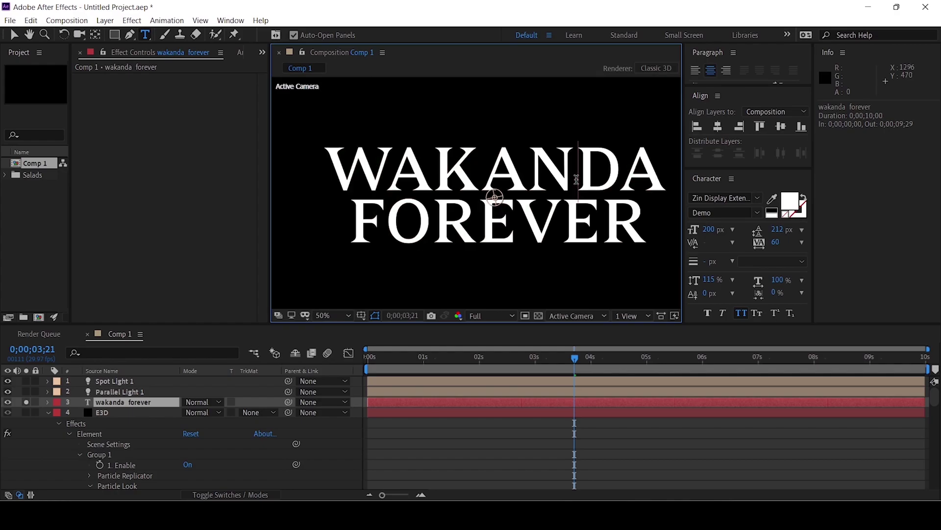
Step: Hide the wakanda forever text layer and select the E3D layer to inspect the respaced 3D title
click(7, 402)
click(125, 412)
scroll(460, 199, up, 2)
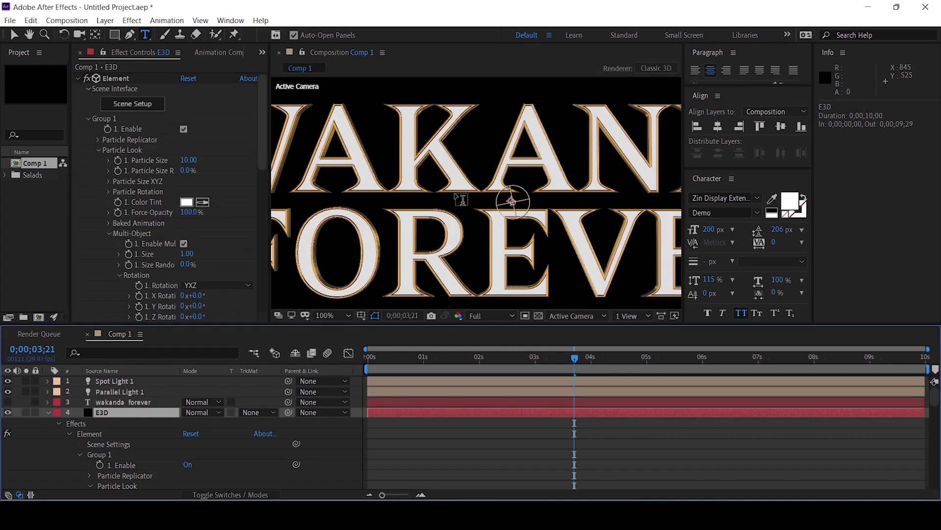
scroll(461, 199, up, 2)
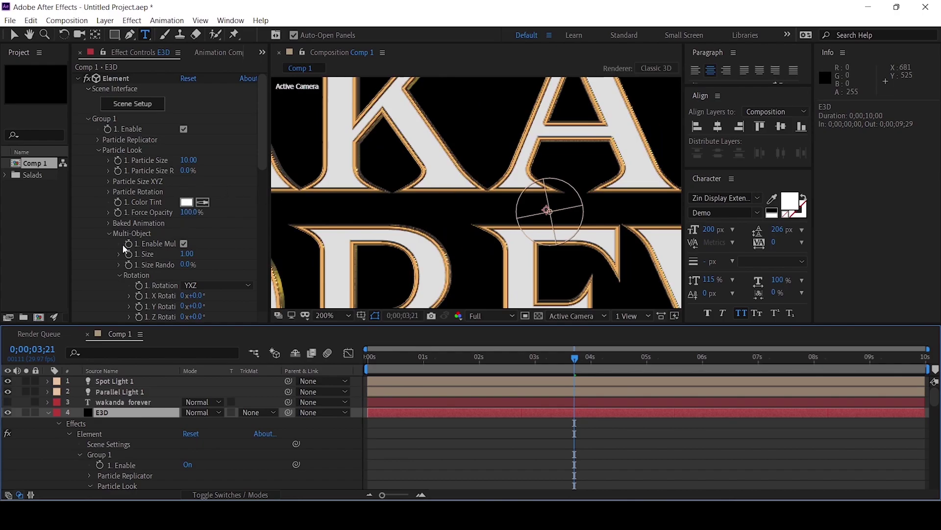
Step: Try Multi-Object Y rotations of 42° and about 54° on the title letters
scroll(231, 269, down, 3)
drag(200, 251, 228, 253)
scroll(541, 139, down, 3)
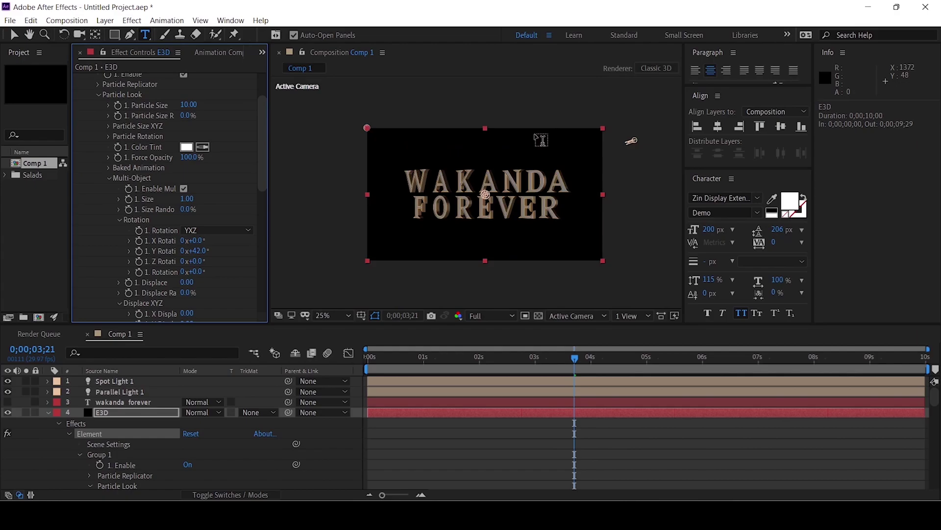
scroll(486, 193, up, 2)
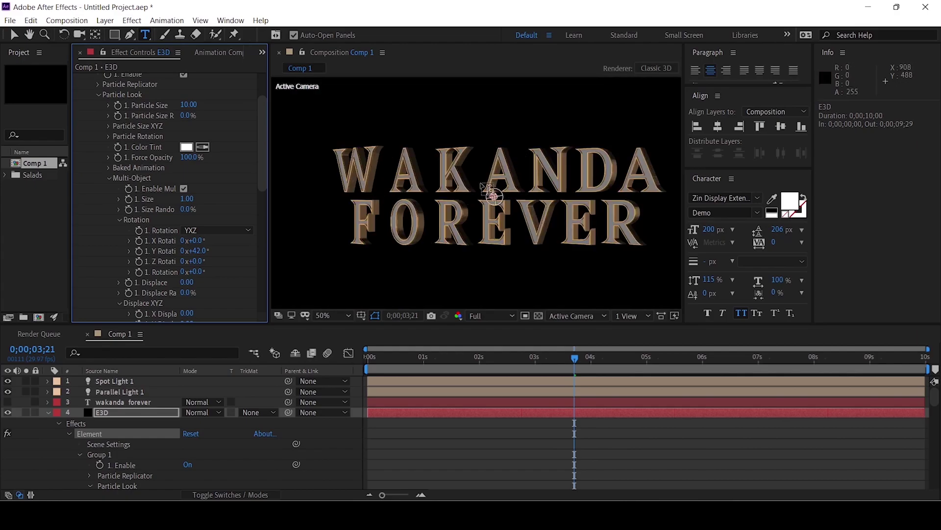
mouse_move(204, 250)
mouse_down()
mouse_move(193, 250)
mouse_move(208, 249)
mouse_up()
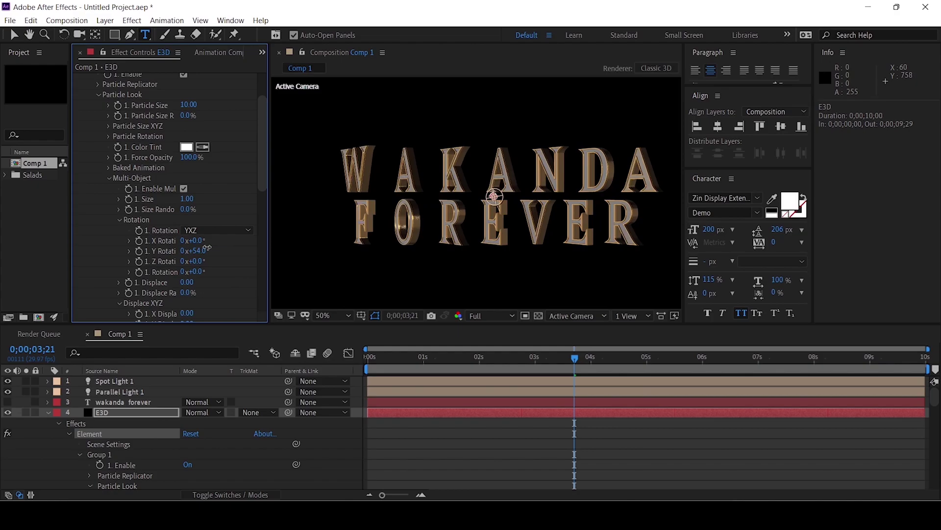
Step: Set the Multi-Object Y rotation of the letters to -35°, undoing and re-entering it once for comparison
click(203, 250)
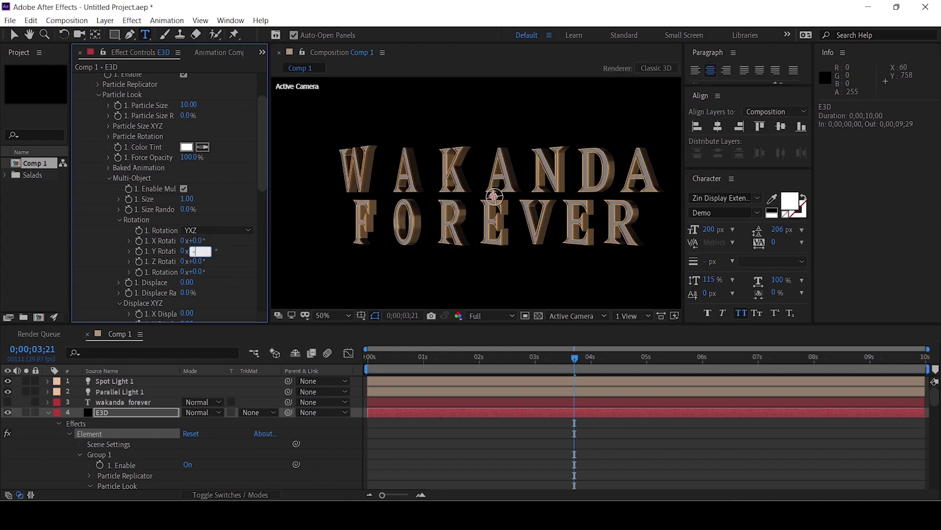
key(Return)
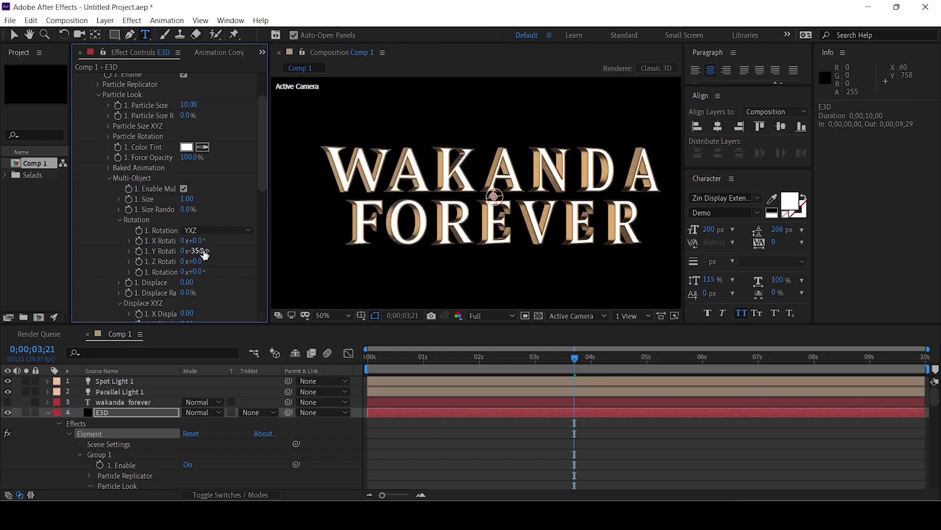
key(ctrl+z)
click(200, 253)
text(-35)
key(Return)
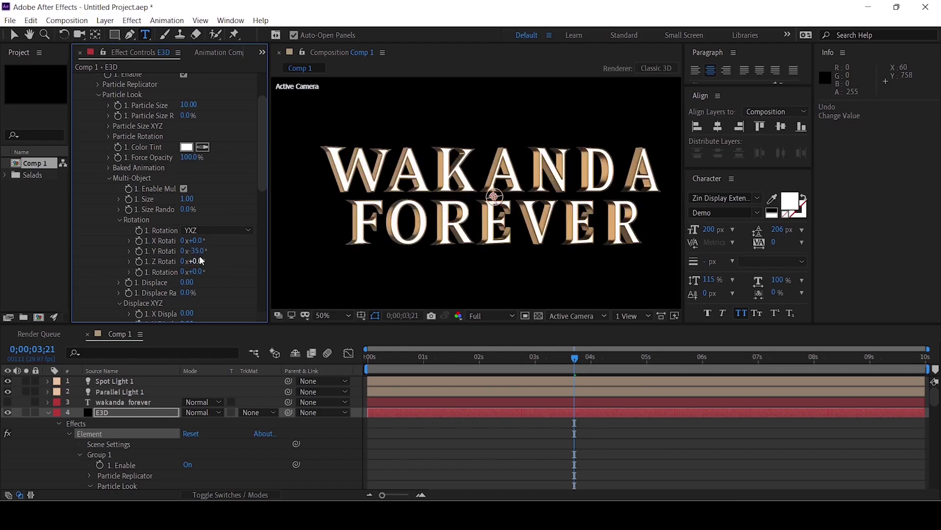
Step: Set the Multi-Object Y rotation to -60° and keyframe it at the composition's start, 0;00;00;00
drag(196, 250, 181, 250)
click(197, 250)
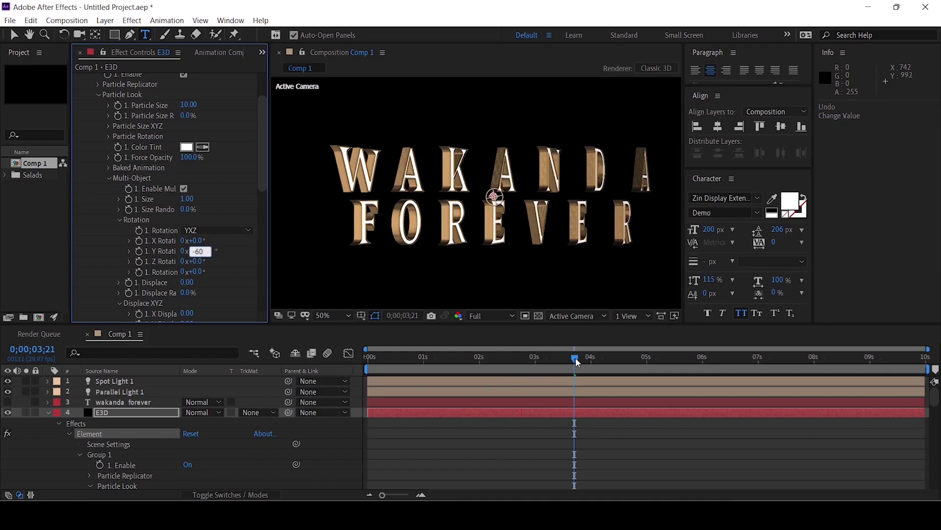
drag(575, 359, 239, 368)
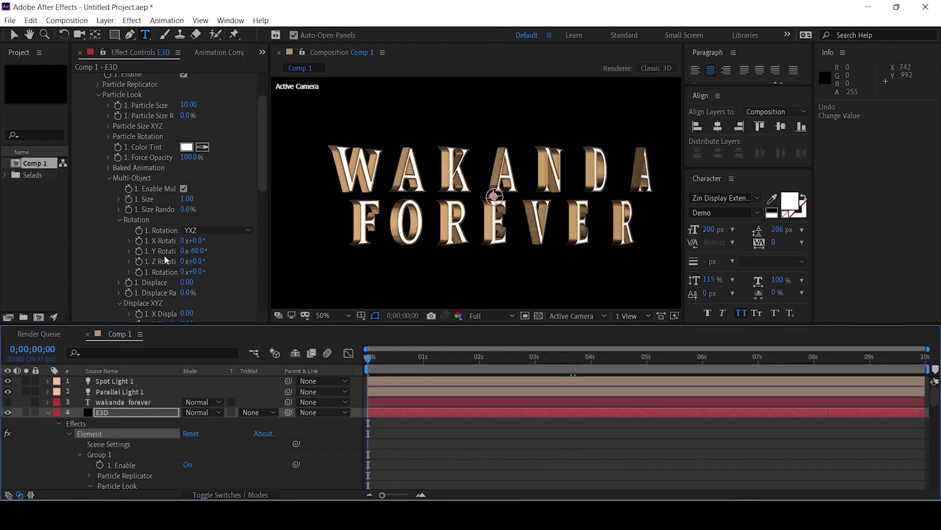
click(139, 252)
Step: Set the Multi-Object Y rotation to 0° at 0;00;05;00 and preview the letter rotation from the start
drag(527, 363, 647, 367)
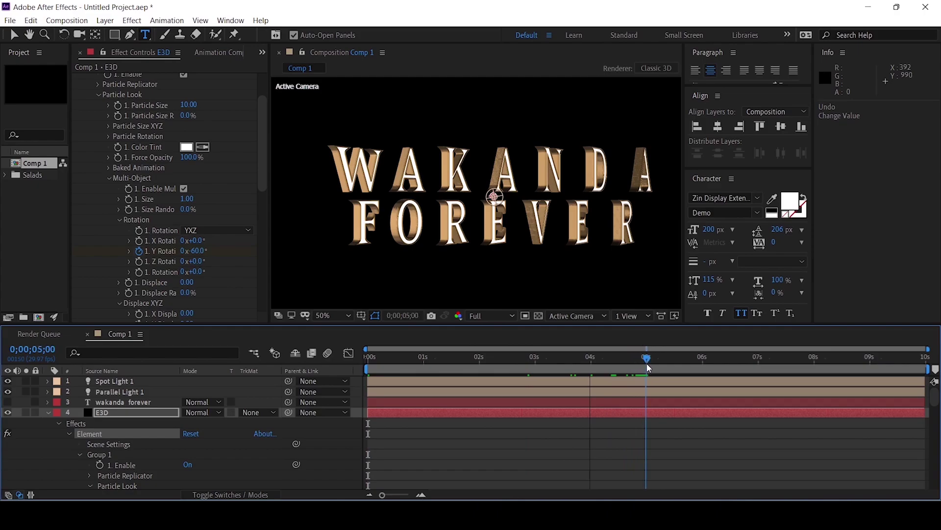
click(198, 251)
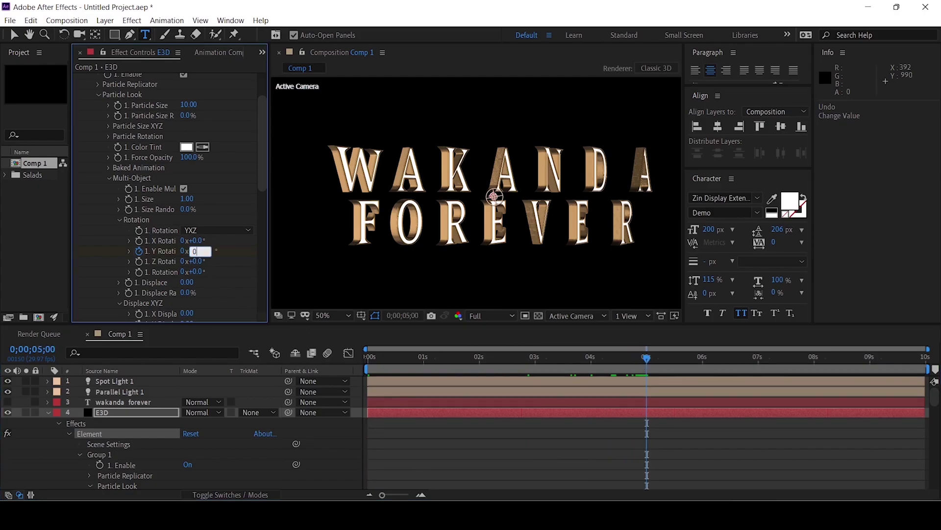
key(Return)
key(space)
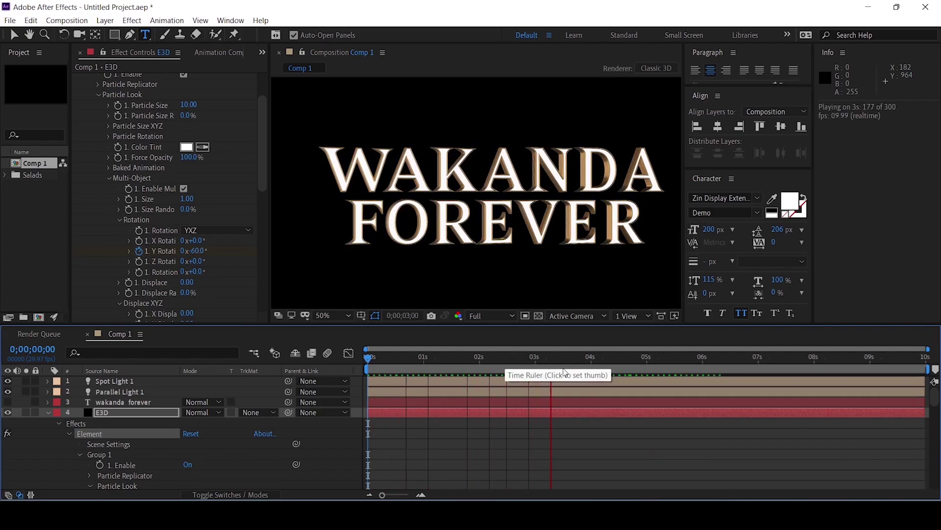
key(space)
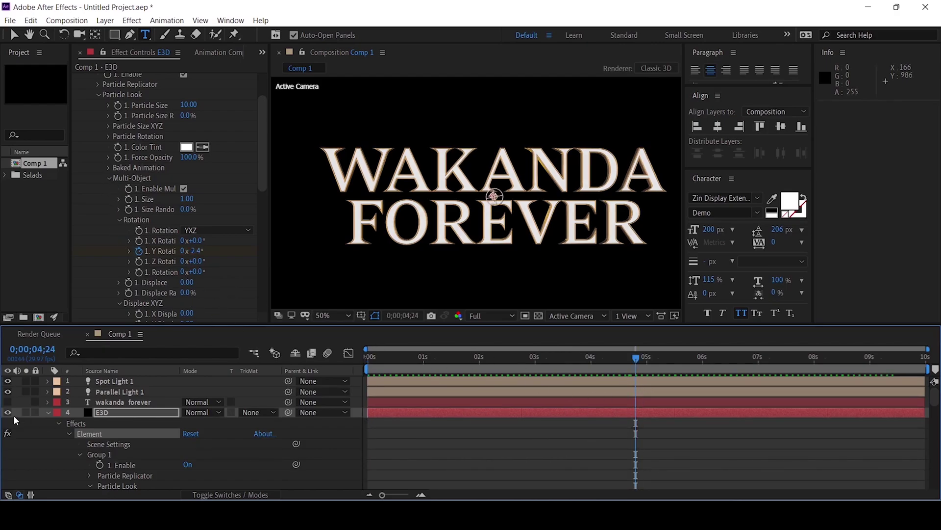
Step: Collapse the E3D layer's properties and create a two-node camera with the 35mm preset
click(49, 412)
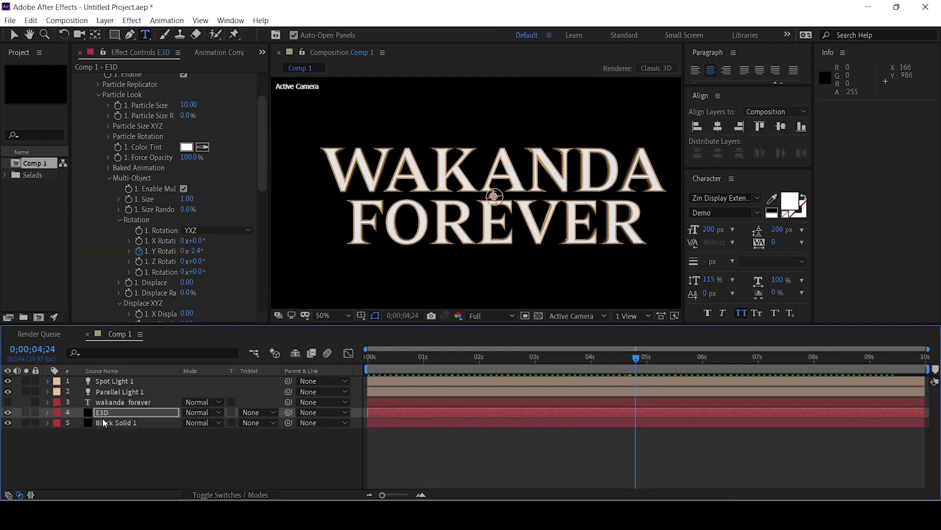
click(134, 436)
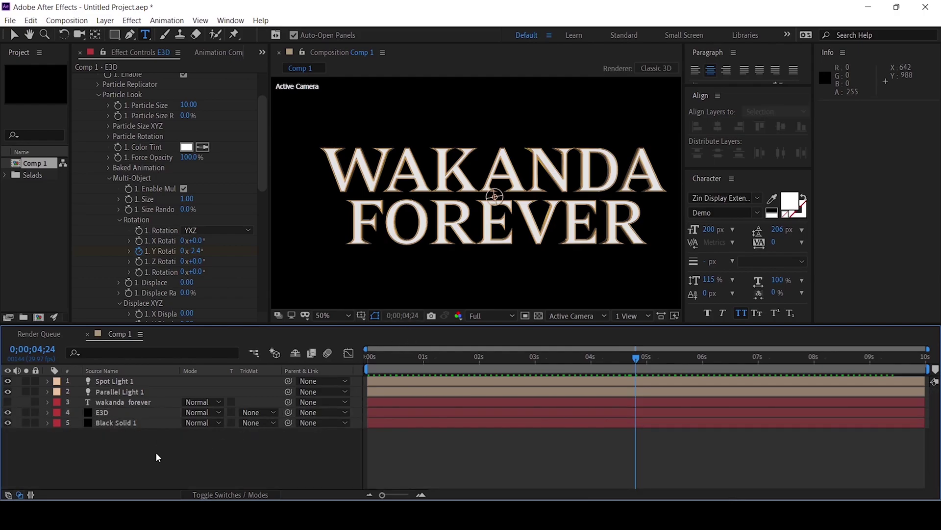
right_click(119, 458)
mouse_move(205, 328)
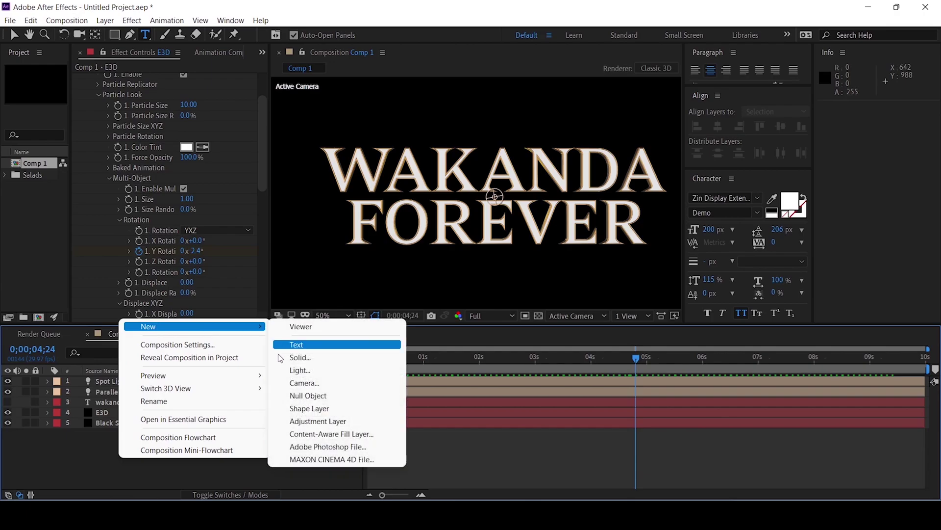
click(320, 385)
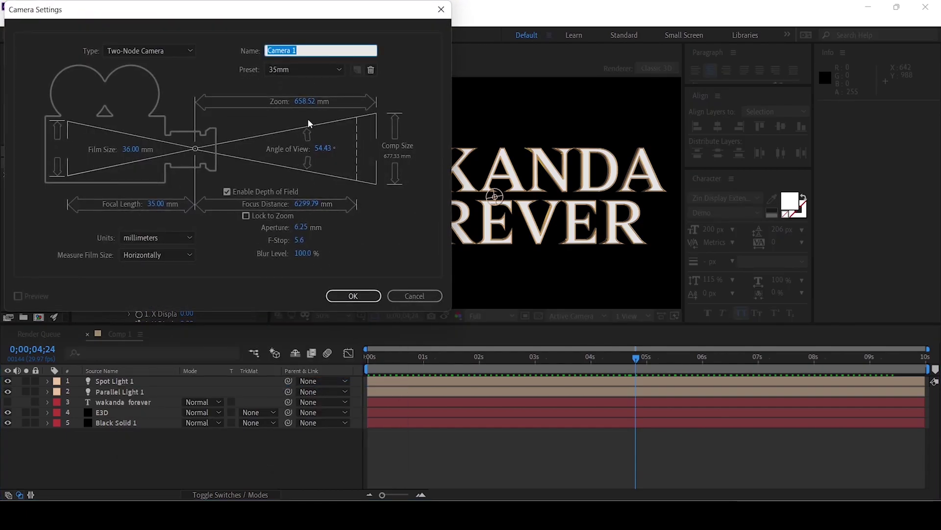
click(298, 69)
click(294, 154)
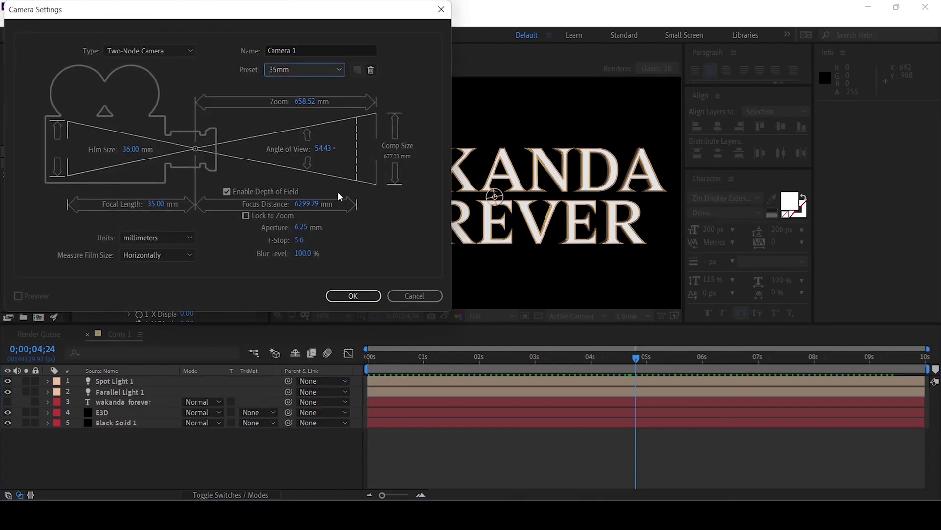
click(354, 297)
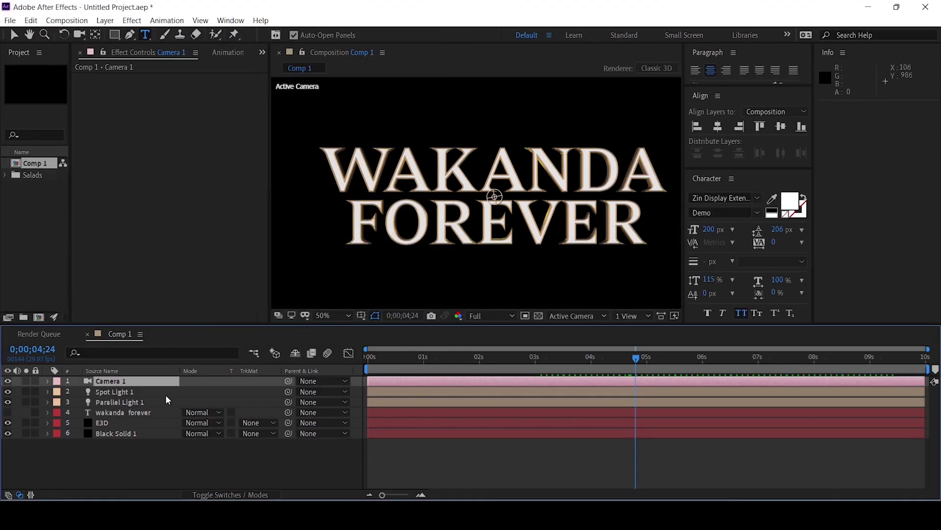
Step: Add a 3D null object to the composition and parent Camera 1 to it
right_click(151, 463)
mouse_move(279, 332)
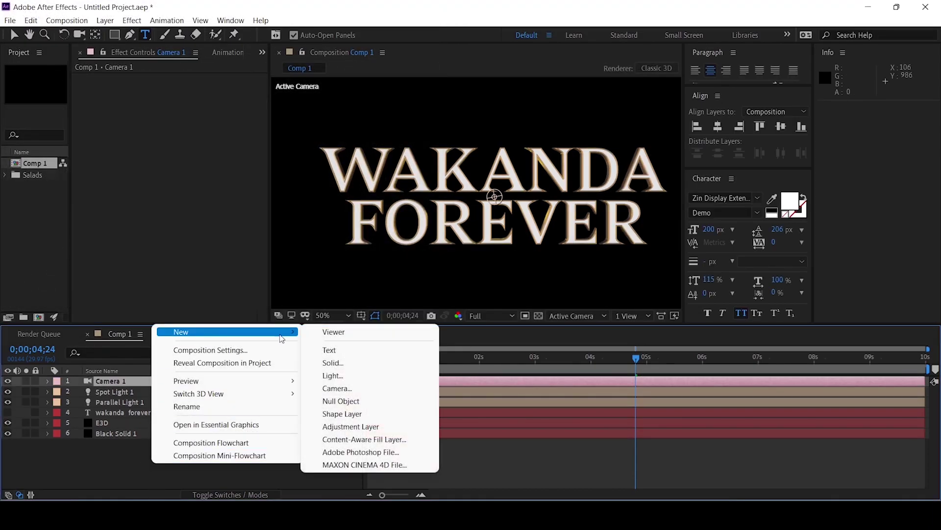
click(343, 400)
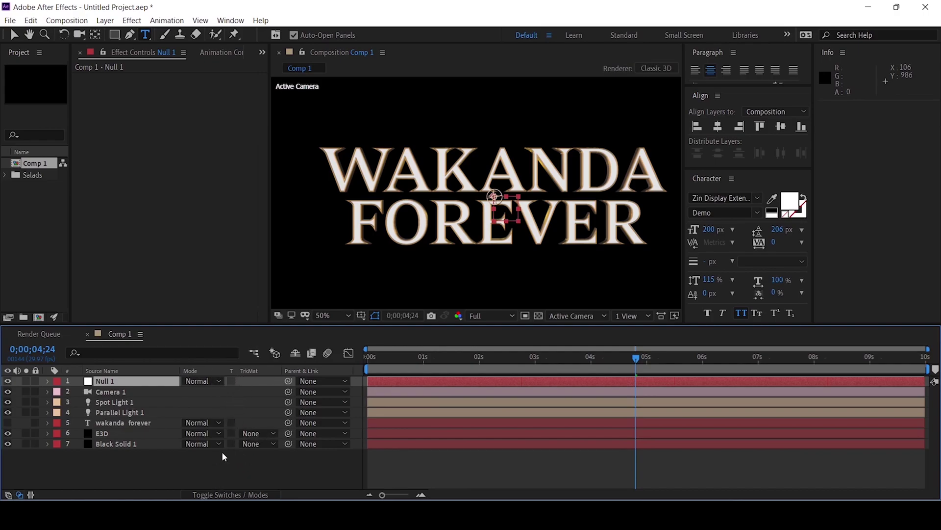
key(F4)
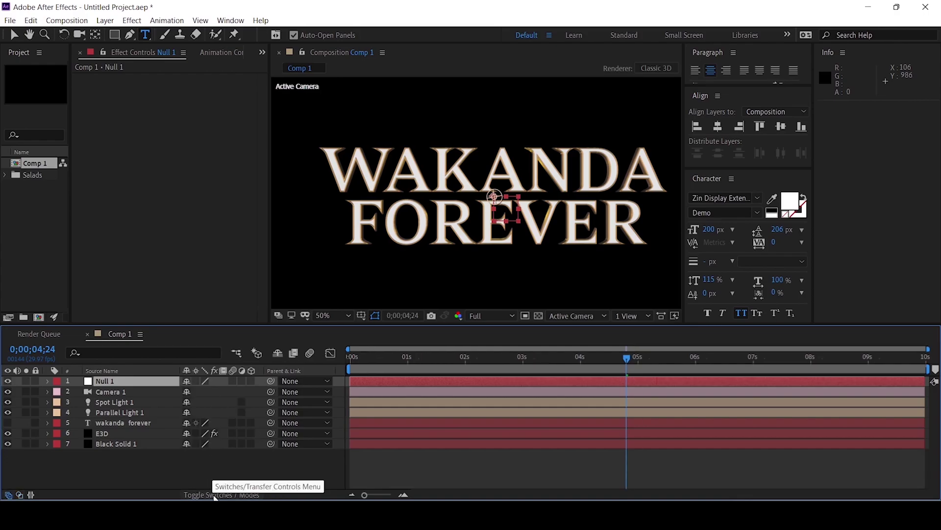
click(250, 380)
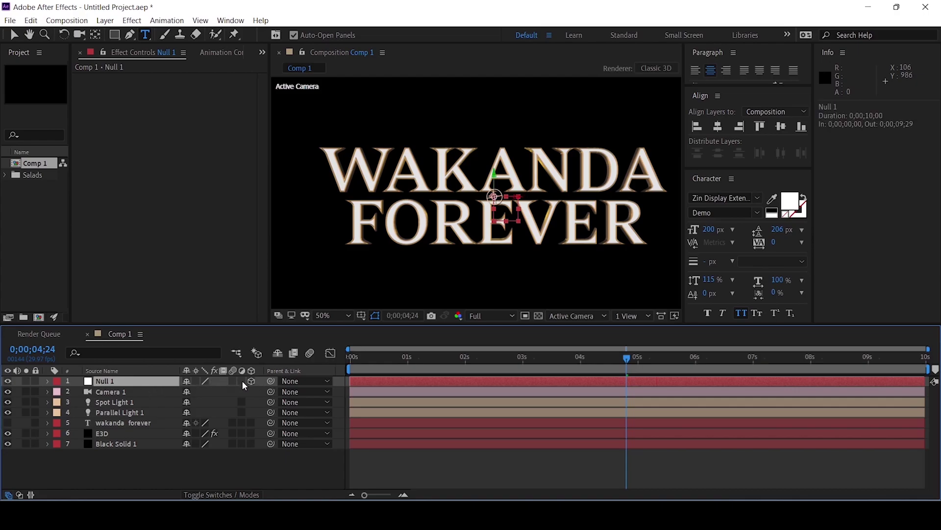
drag(273, 393, 142, 385)
Step: Set Null 1's Z position to 150 at the composition's start, 0;00;00;00
key(p)
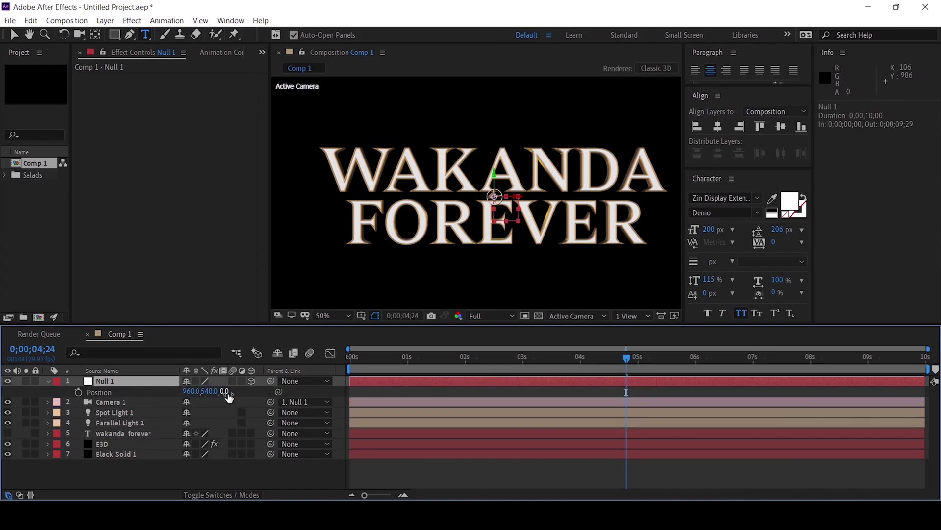
key(comma)
click(14, 35)
drag(397, 360, 308, 391)
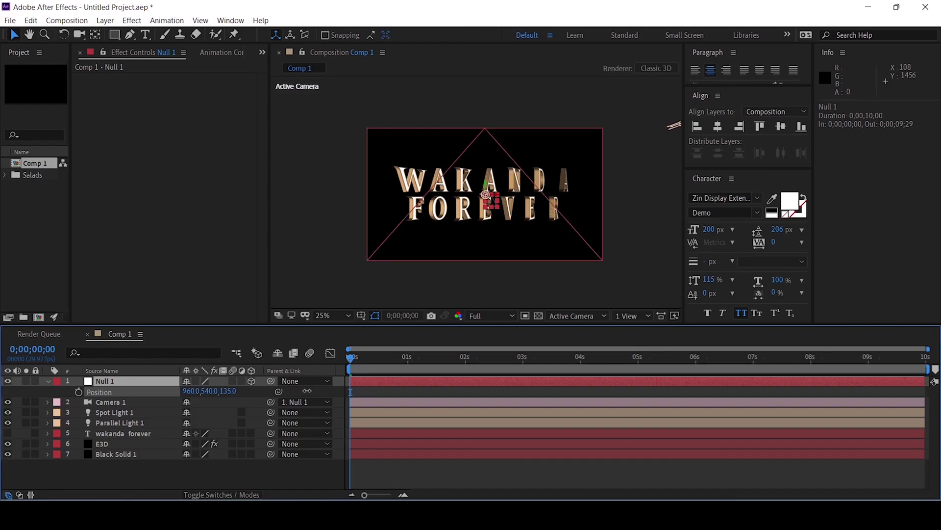
click(232, 390)
click(231, 390)
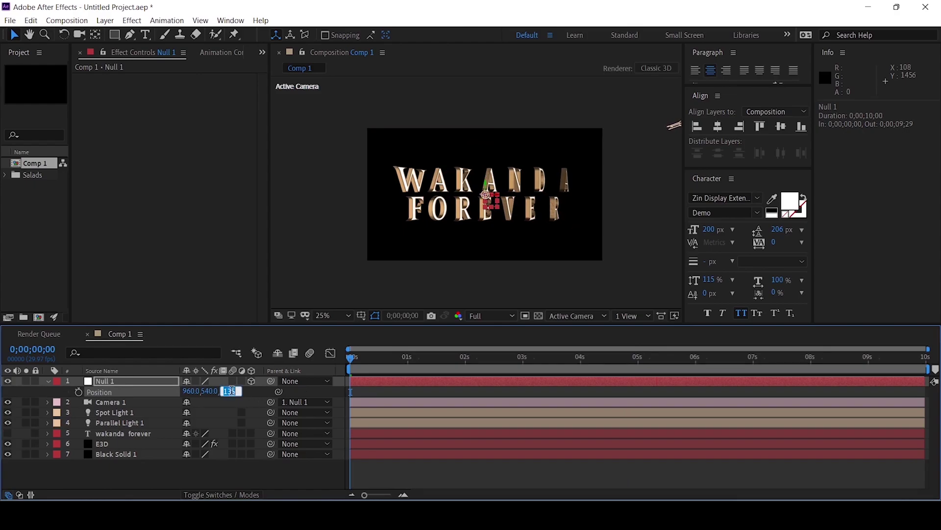
key(Return)
click(227, 391)
text(150)
key(Return)
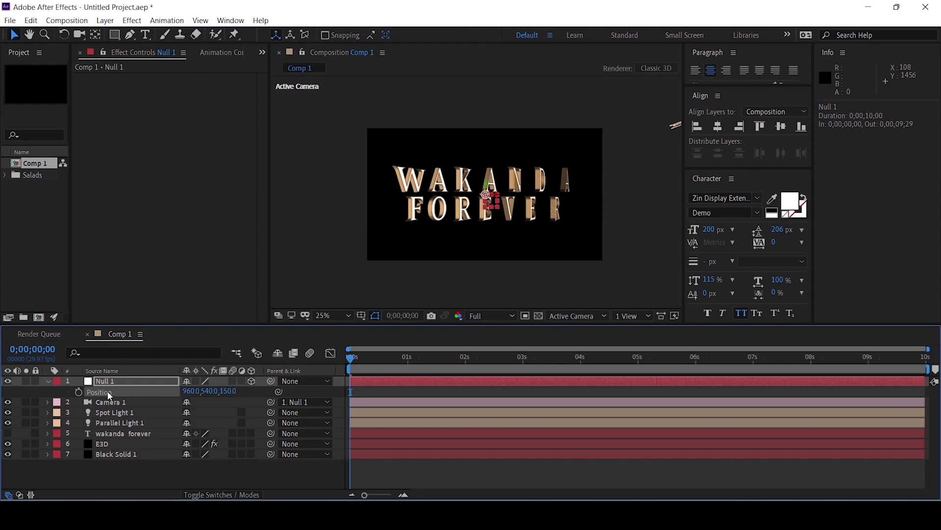
Step: Keyframe Null 1's Z position to 0 at 0;00;05;00 and preview the camera move from the start
drag(548, 366, 638, 365)
click(228, 390)
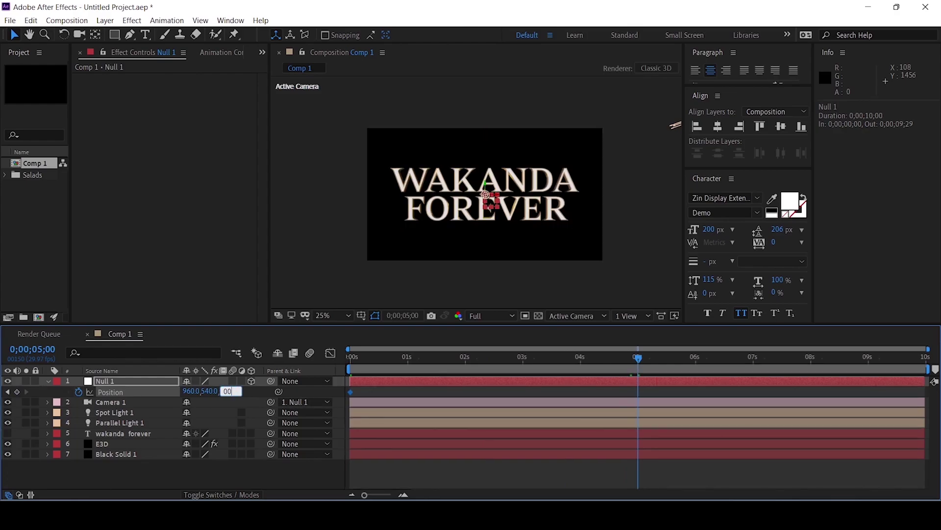
key(Return)
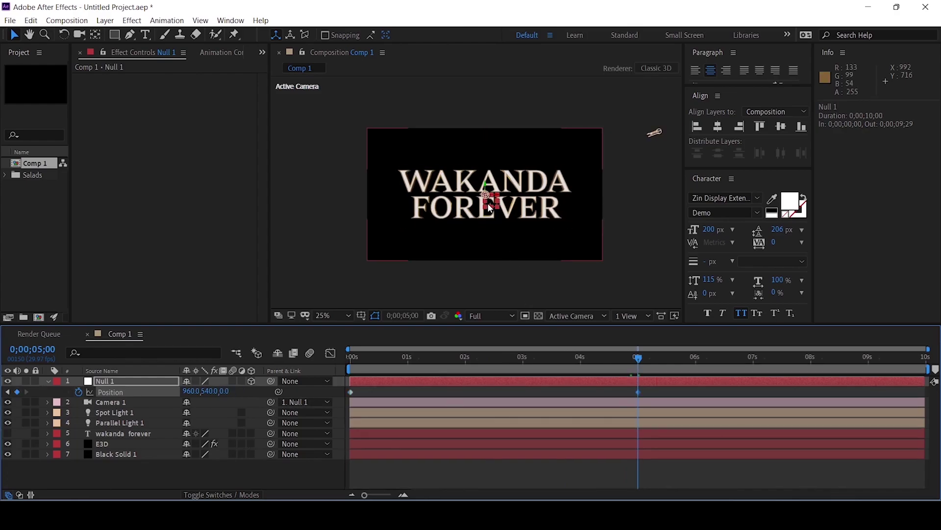
drag(442, 363, 251, 376)
key(space)
key(equal)
key(space)
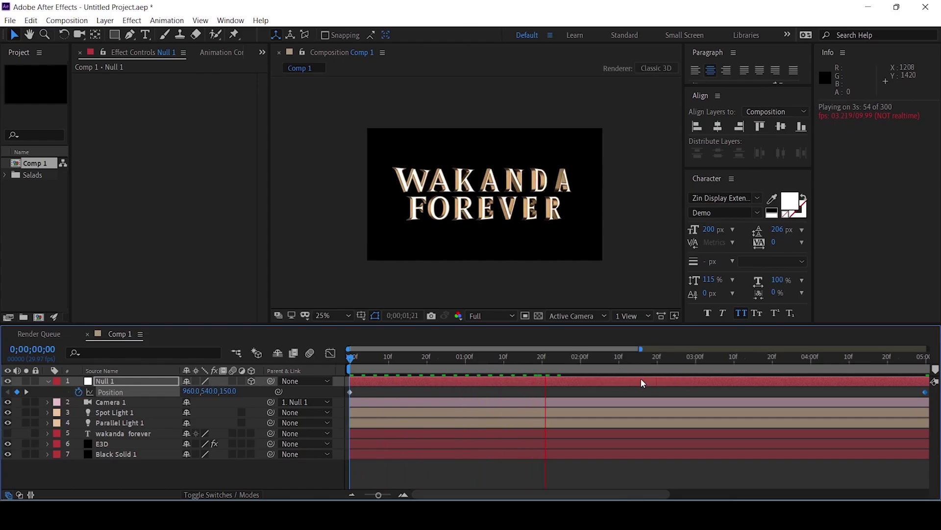
key(space)
scroll(632, 379, down, 3)
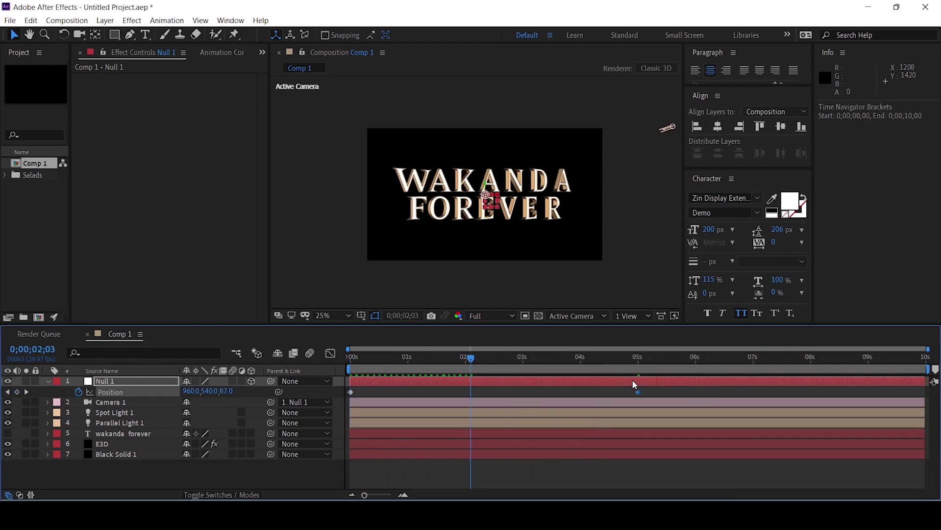
Step: Show the keyframes of Null 1 and E3D and move both end keyframes earlier to about 0;00;03;02
drag(637, 381, 634, 380)
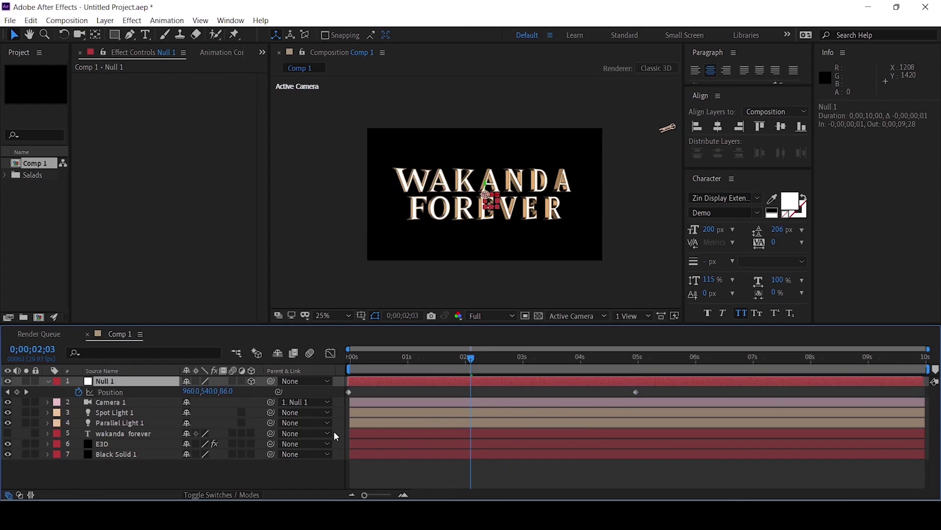
ctrl+click(131, 444)
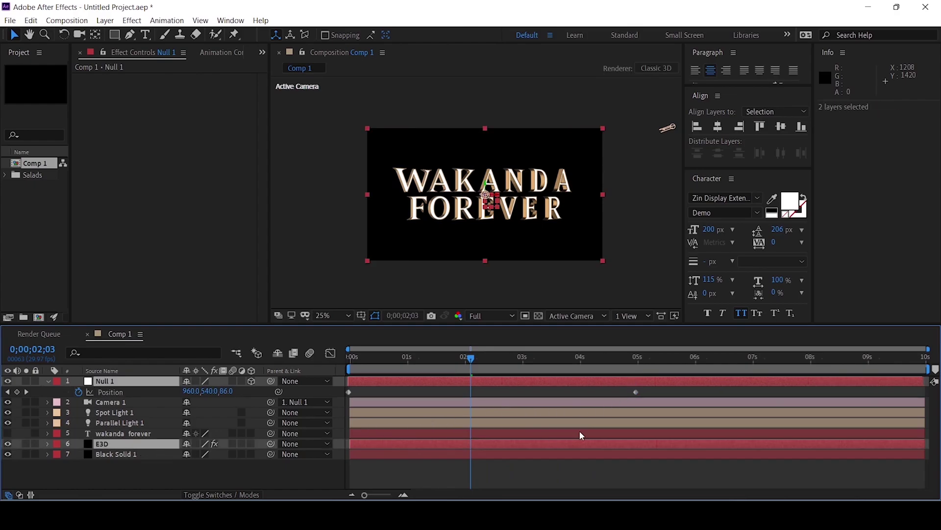
key(u)
key(u)
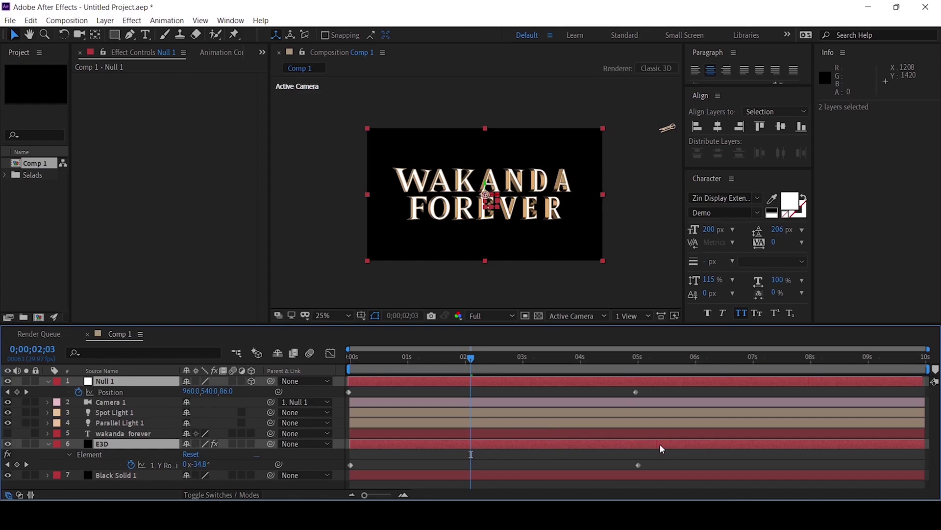
drag(660, 398, 526, 472)
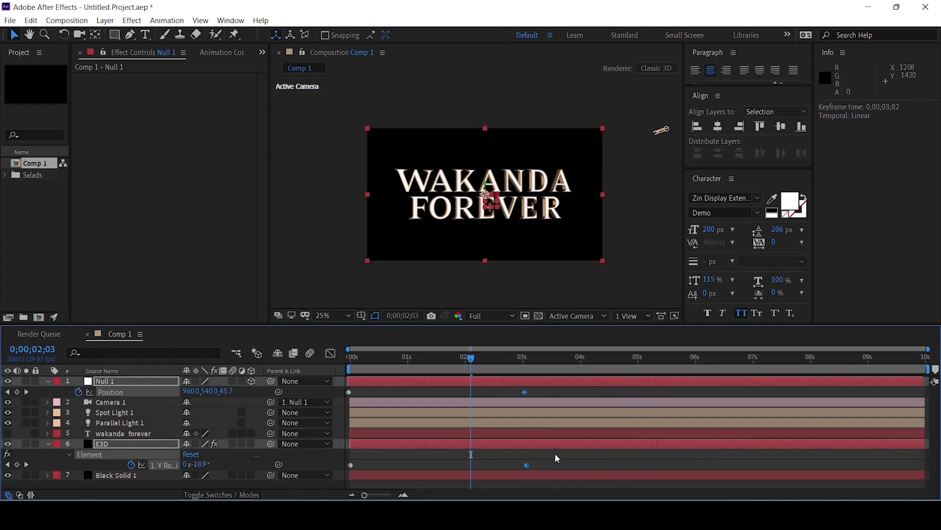
Step: End the work area at 0;00;03;01 and preview the shortened animation from the start
click(554, 451)
drag(468, 359, 350, 378)
key(space)
click(526, 359)
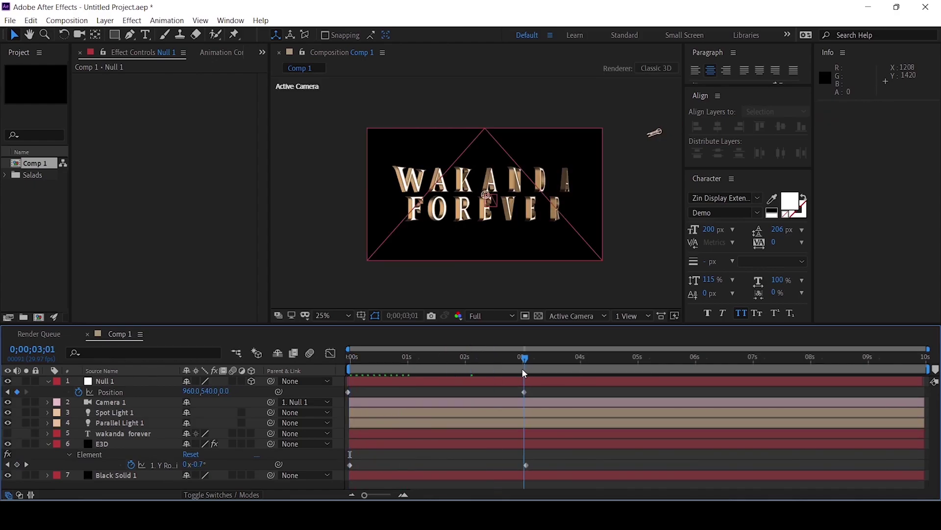
key(n)
drag(526, 359, 14, 399)
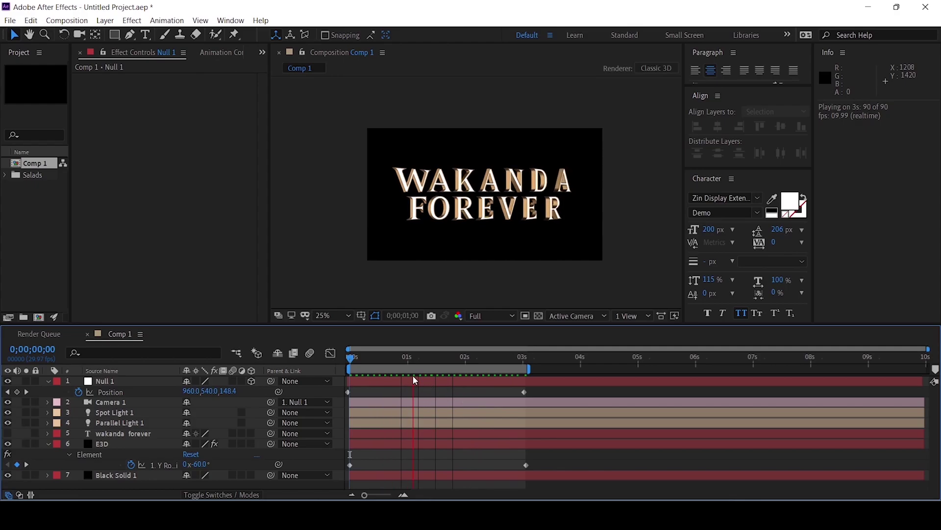
key(space)
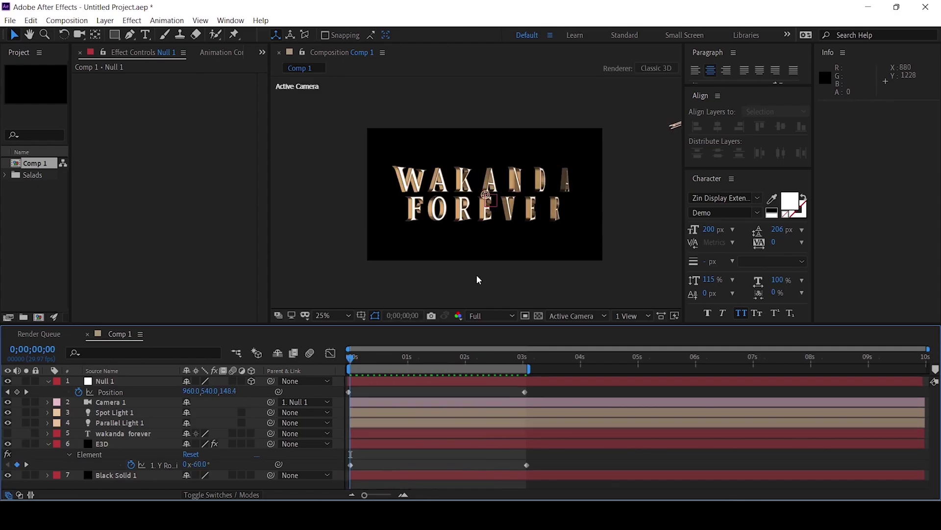
Step: Inspect the title near 0;00;02;28 and restore the work area to the full composition length
scroll(469, 245, up, 4)
scroll(510, 226, down, 2)
drag(487, 354, 520, 359)
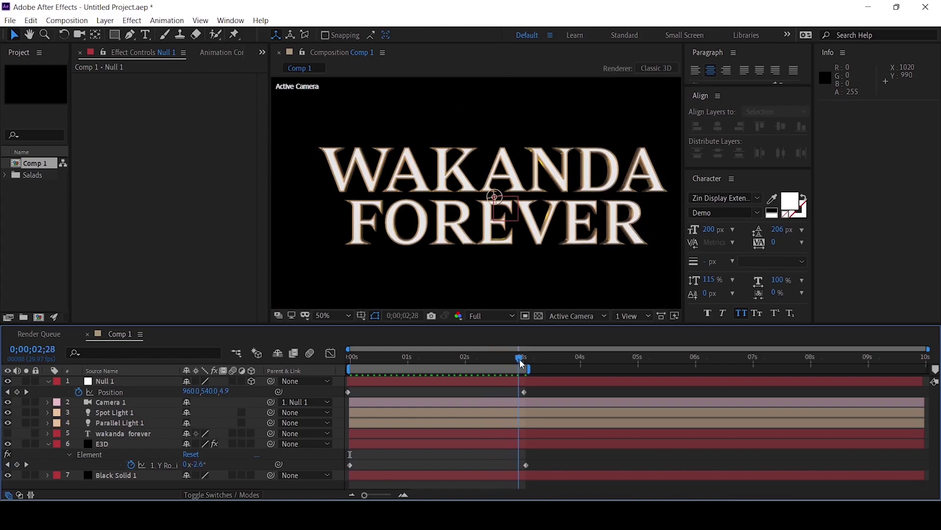
double_click(530, 371)
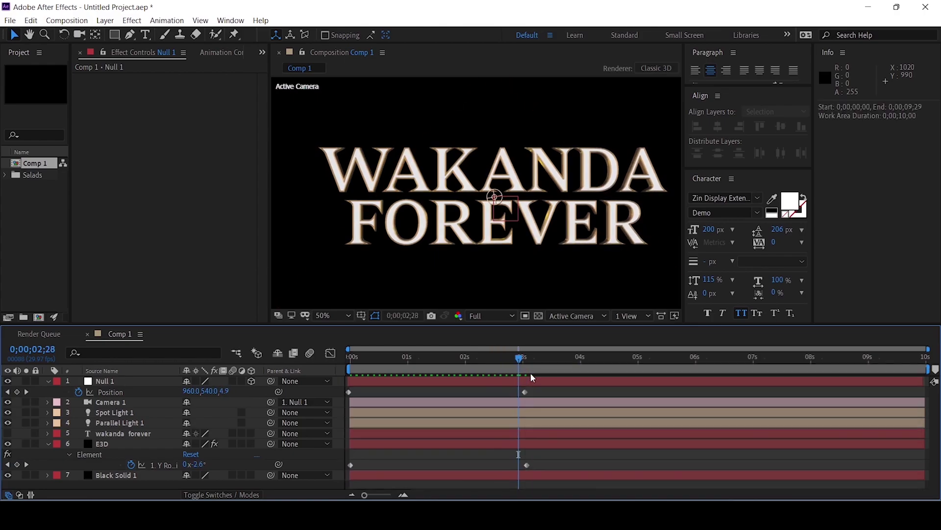
Step: Move Null 1's end Position keyframe to 0;00;05;00 and inspect the title at 0;00;03;02 and 0;00;01;00
click(637, 361)
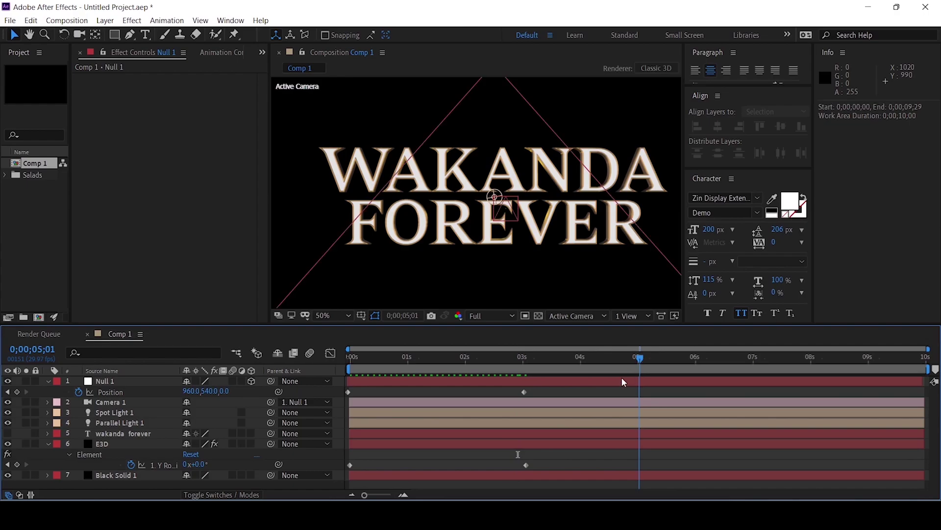
drag(524, 392, 641, 398)
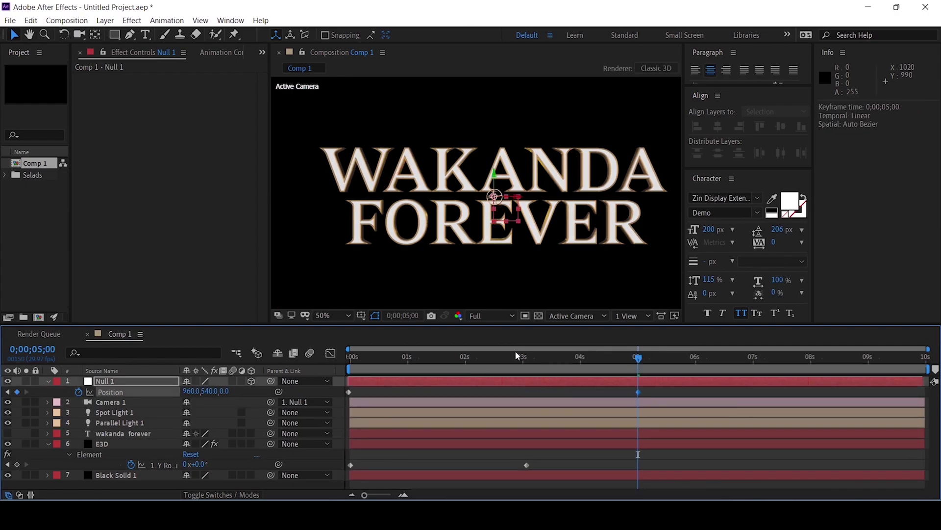
click(526, 361)
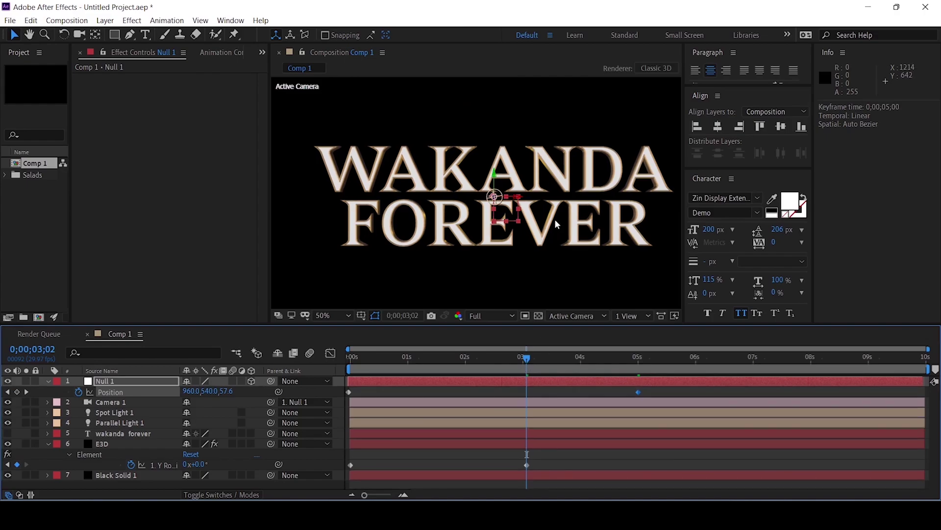
scroll(547, 201, down, 2)
drag(527, 359, 408, 365)
click(387, 474)
click(448, 278)
scroll(475, 190, up, 3)
scroll(474, 190, down, 1)
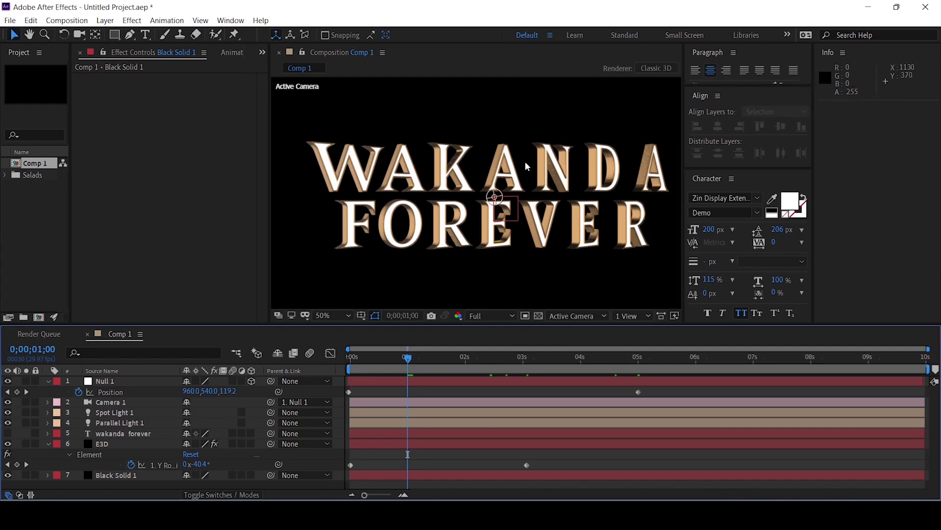
Step: Select E3D and expose Element's Rotate Environment settings under the physical environment of the render settings
click(103, 444)
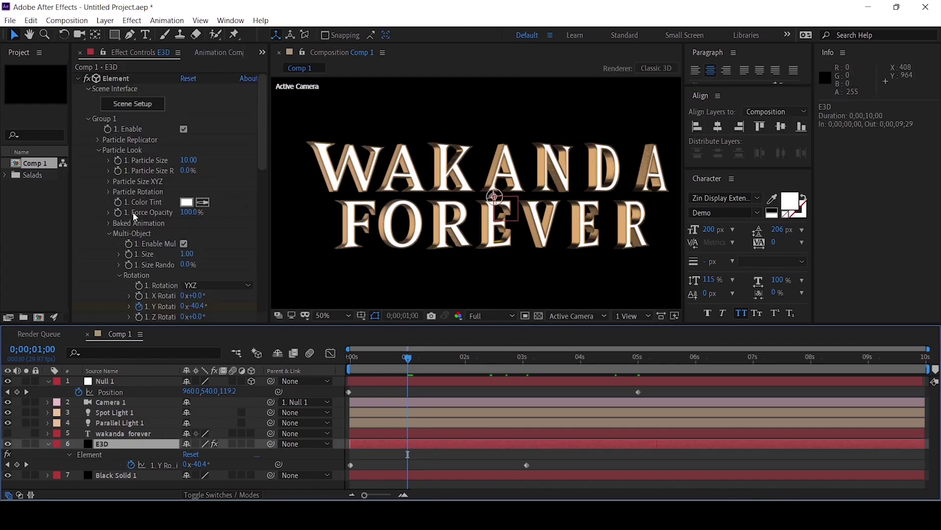
click(109, 233)
click(99, 149)
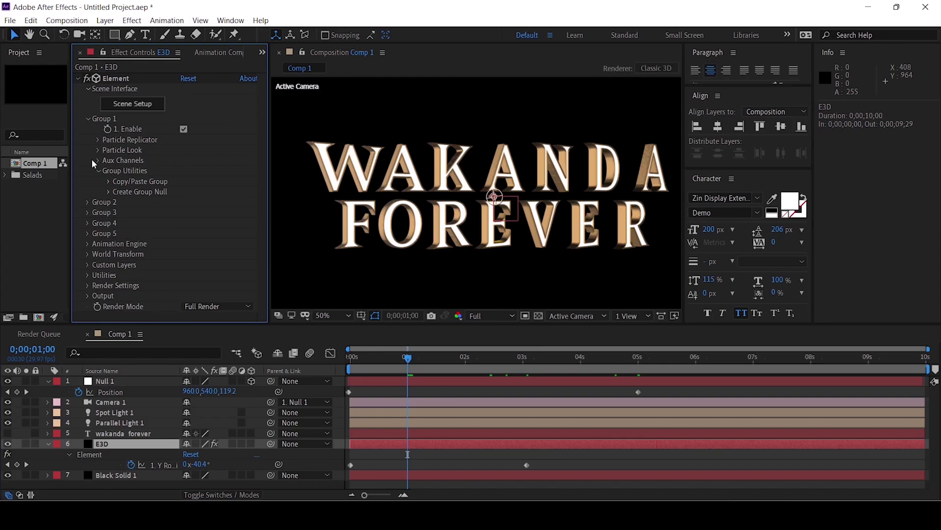
click(89, 119)
click(86, 213)
scroll(100, 201, down, 2)
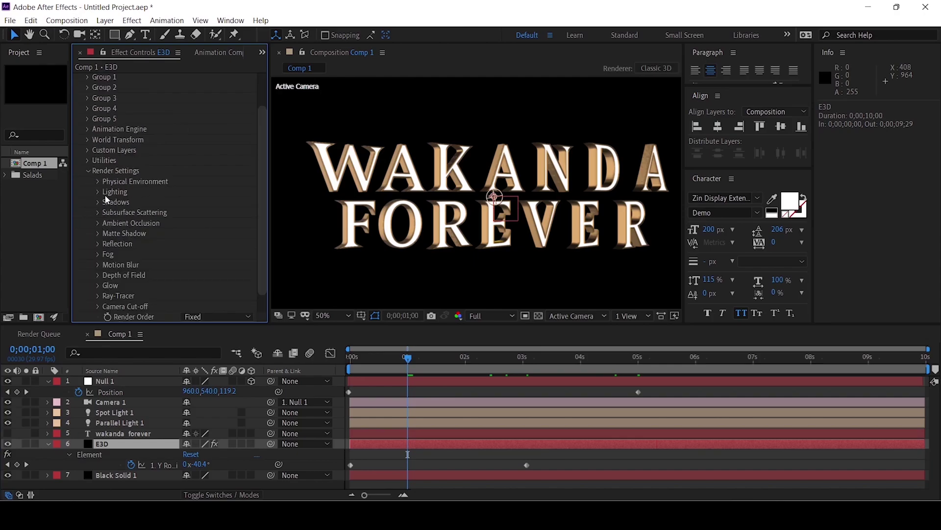
click(98, 181)
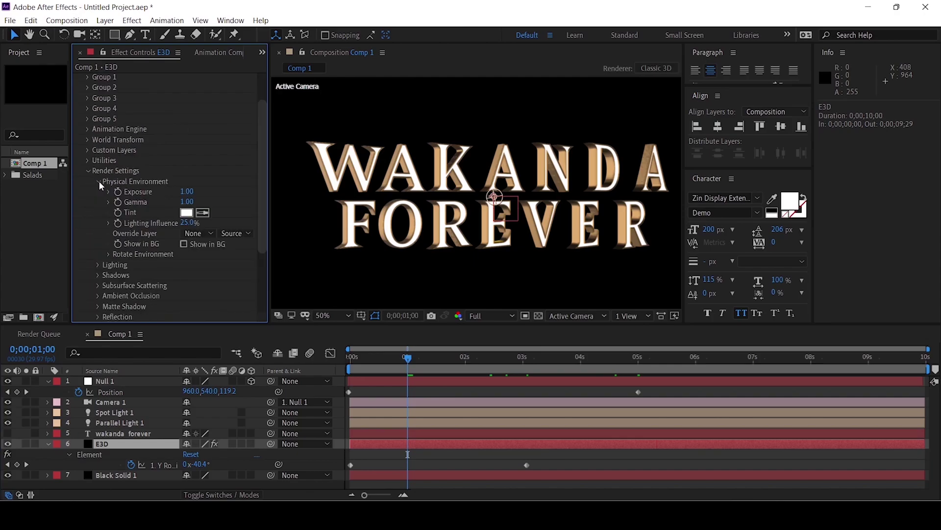
click(110, 255)
Step: Try rotating the environment 55° on Y, then 53° on Z at the composition's start, undoing each rotation
drag(200, 278, 233, 275)
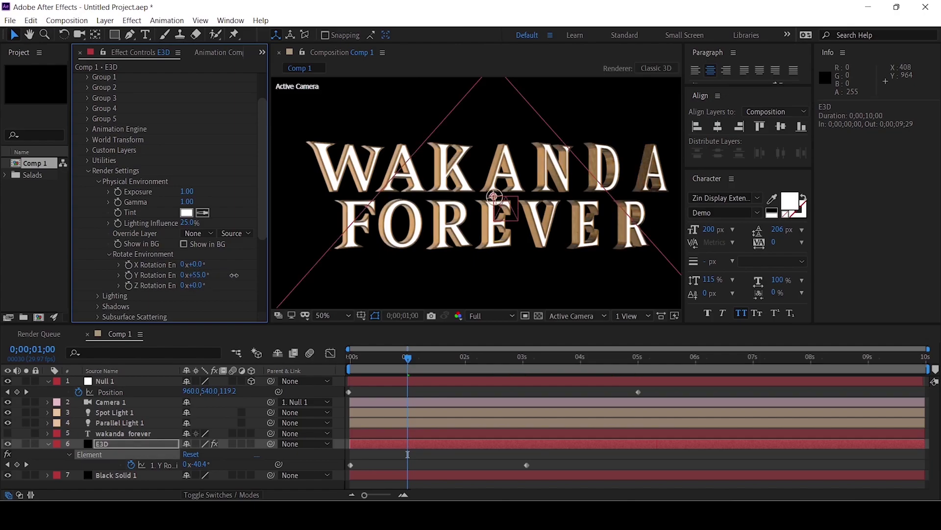
key(ctrl+z)
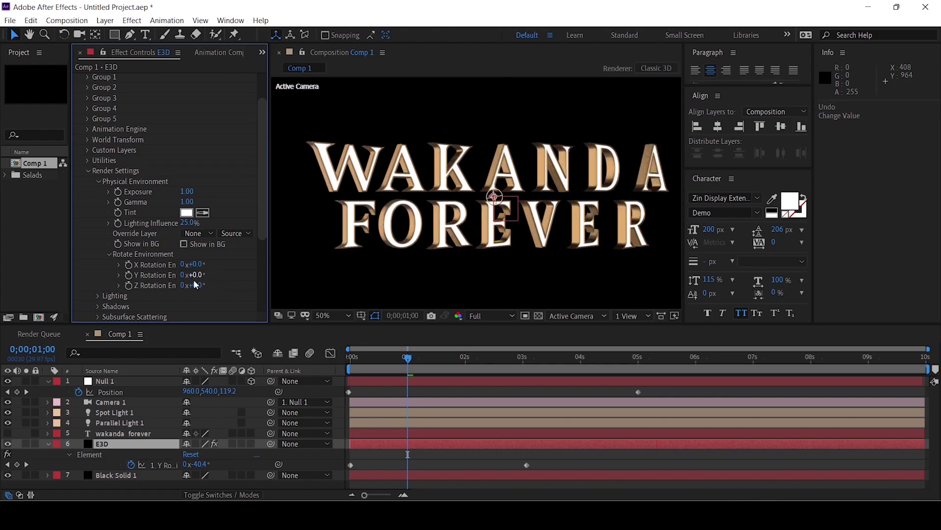
drag(408, 359, 316, 364)
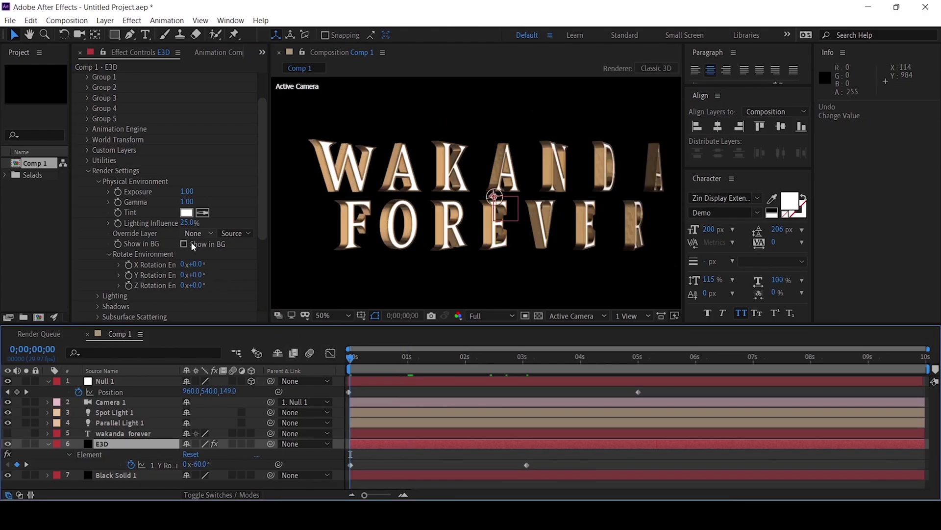
mouse_move(196, 285)
mouse_down()
mouse_move(216, 285)
mouse_move(209, 292)
mouse_up()
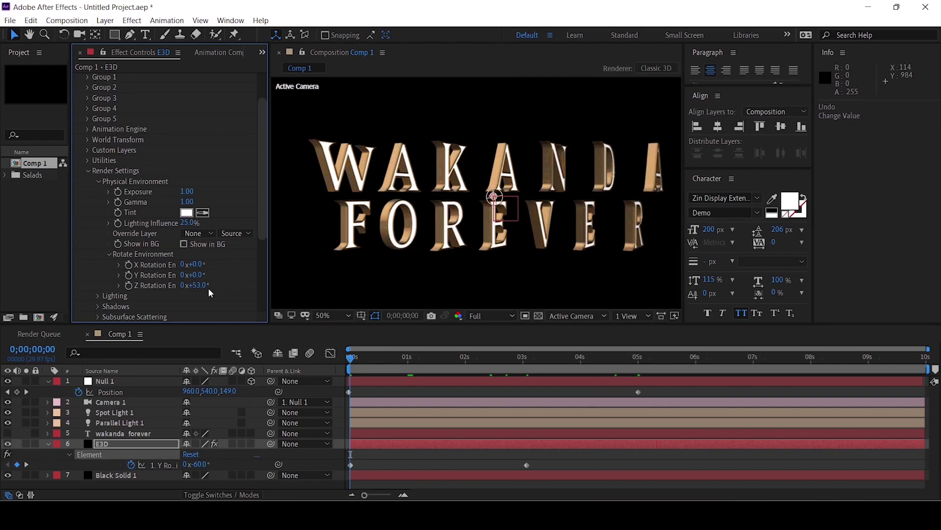
key(ctrl+z)
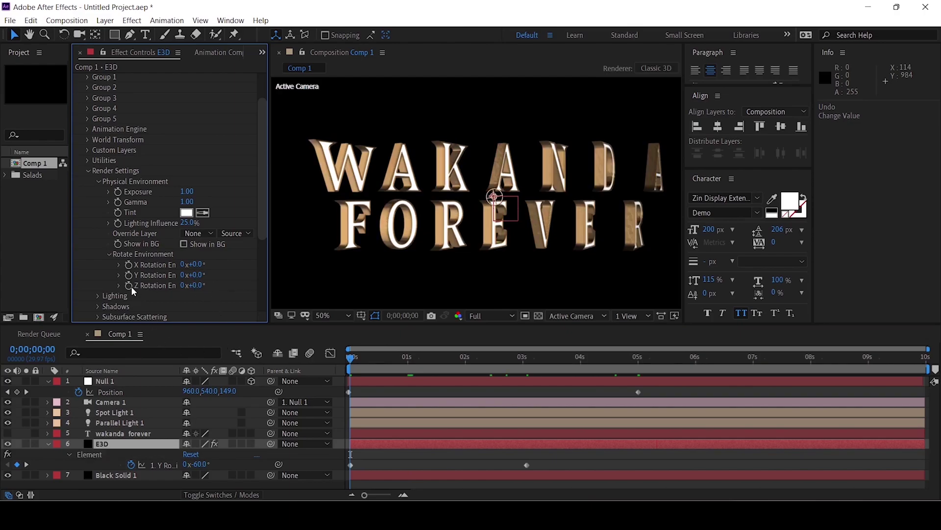
Step: Keyframe the environment's Z Rotation at 0° at the composition's start and 65° at 0;00;03;02
click(129, 285)
click(527, 368)
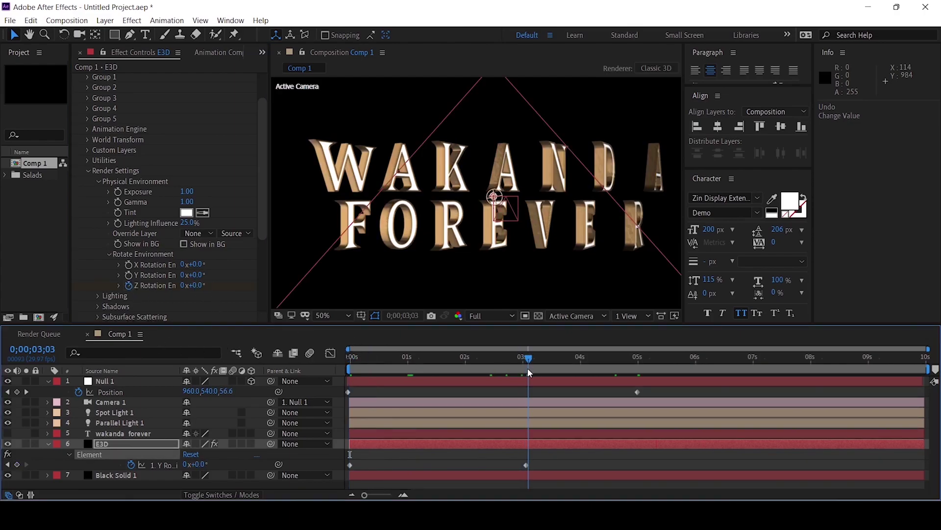
click(198, 286)
text(65)
key(Return)
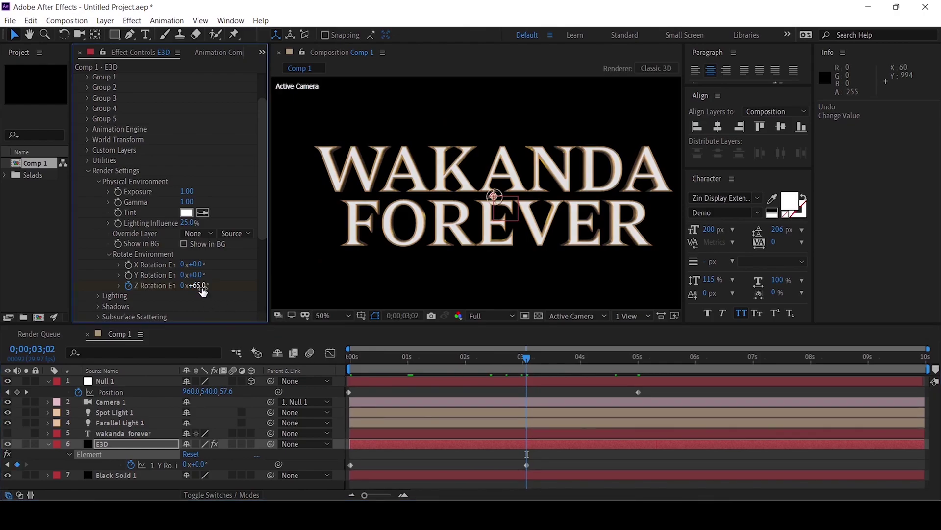
Step: Reveal E3D's keyframes and move the environment Z Rotation keyframes to about 0;00;02;00 and 0;00;05;00
click(536, 446)
key(u)
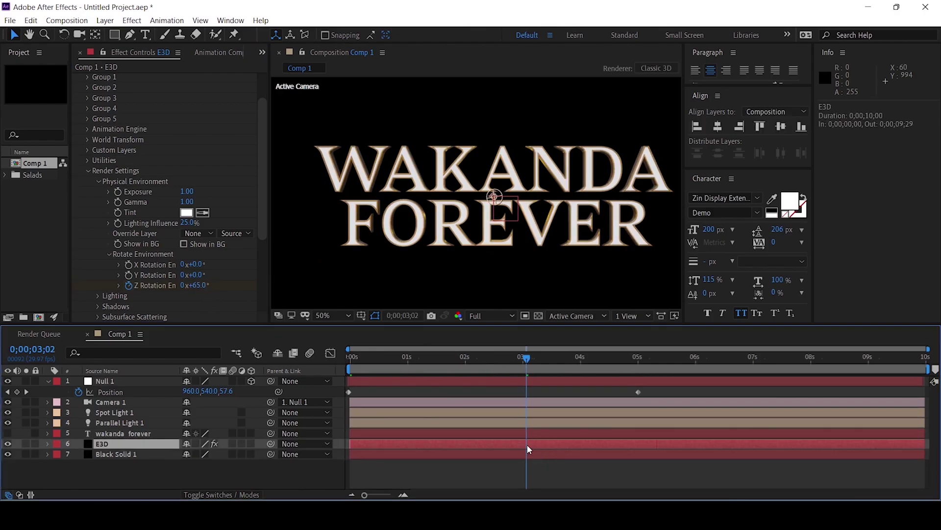
key(u)
drag(557, 455, 531, 461)
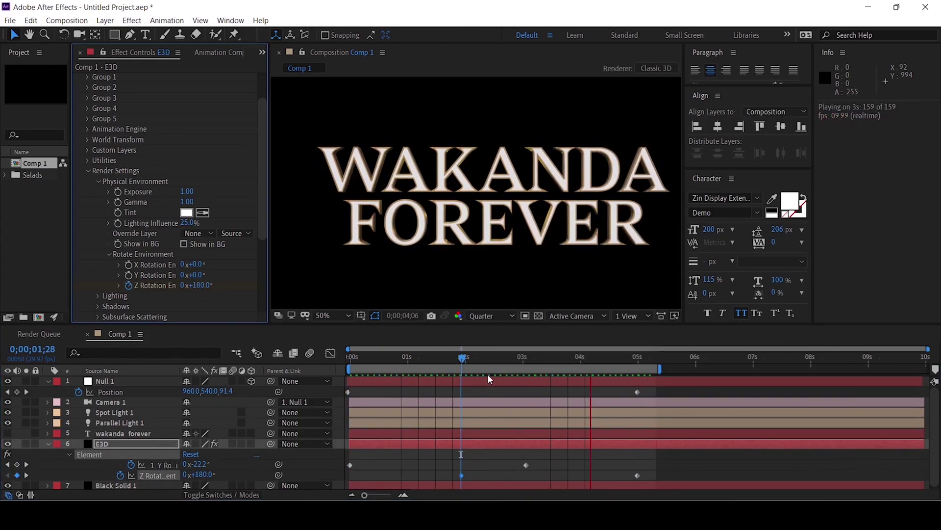
Step: Set the first environment Z Rotation keyframe to 1x+0.0°, preview from the start and inspect the title at 0;00;03;25
drag(463, 358, 339, 366)
key(space)
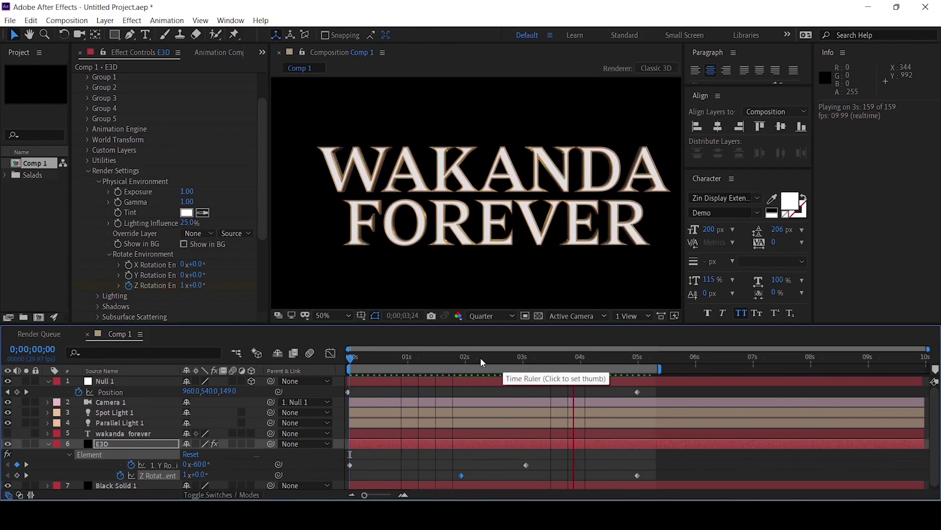
key(space)
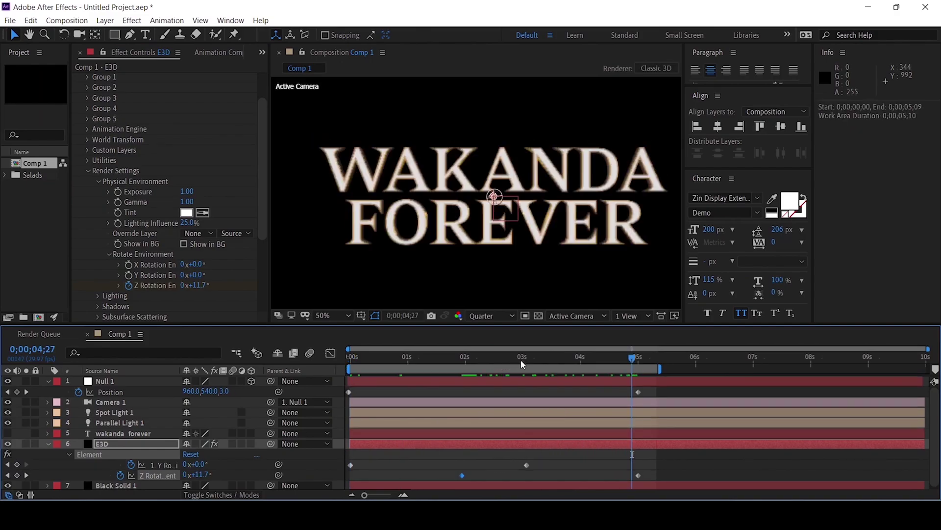
click(571, 361)
Step: Apply a Gradient Ramp effect to the Black Solid 1 background layer
click(105, 485)
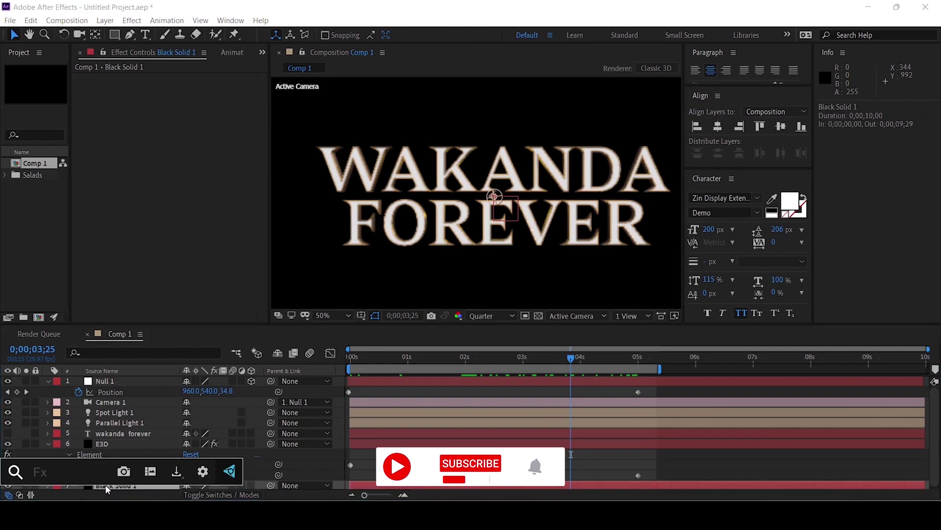
text(gra)
click(64, 395)
Step: Make the background gradient a radial ramp from dark purple to black, ending below the frame at about 496, 1236
click(189, 115)
drag(186, 112, 187, 66)
click(171, 139)
click(284, 32)
click(216, 161)
click(217, 130)
click(203, 151)
scroll(489, 160, down, 2)
drag(485, 259, 454, 271)
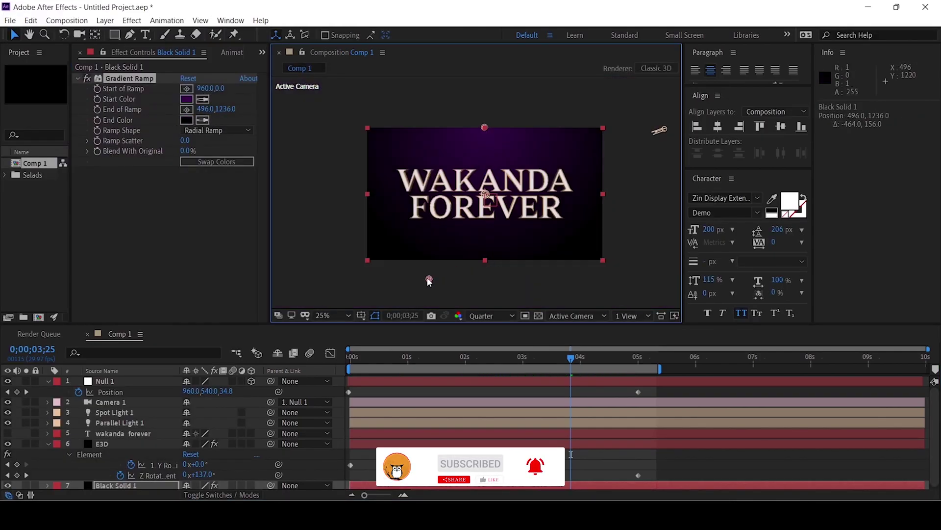
Step: Import Optical-3-psdbox.jpg into the project and add it as the top layer of Comp 1
click(585, 434)
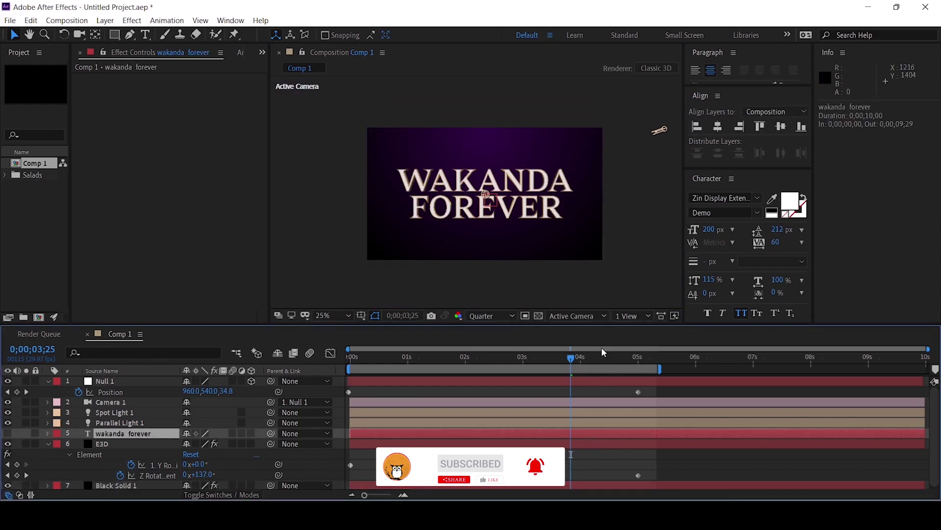
click(262, 53)
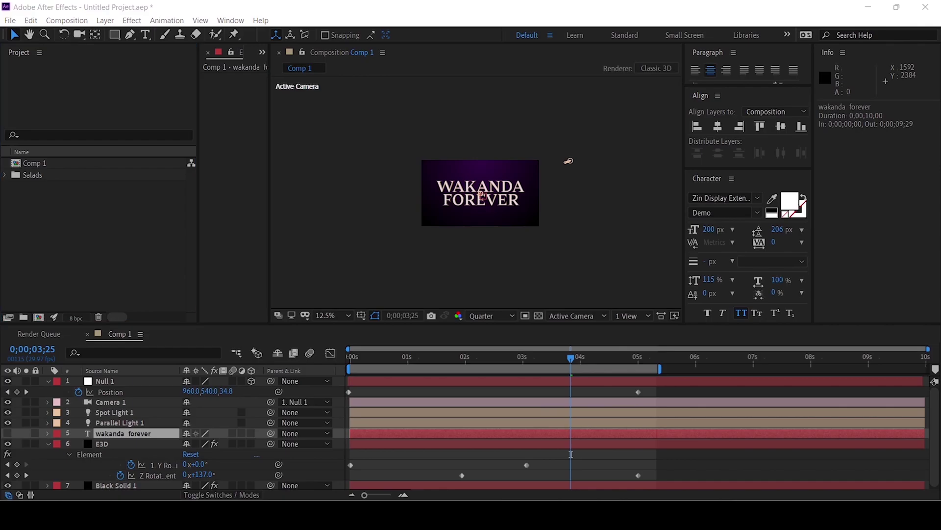
drag(451, 295, 126, 411)
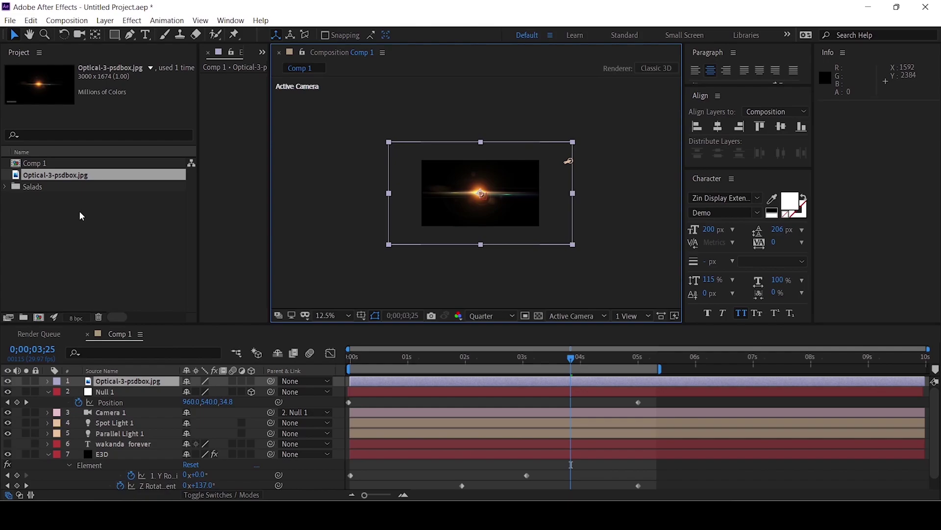
Step: Try to move Optical-3-psdbox.jpg into the Salads folder and undo the move
click(80, 178)
mouse_move(76, 179)
mouse_down()
mouse_move(93, 388)
mouse_move(74, 190)
mouse_up()
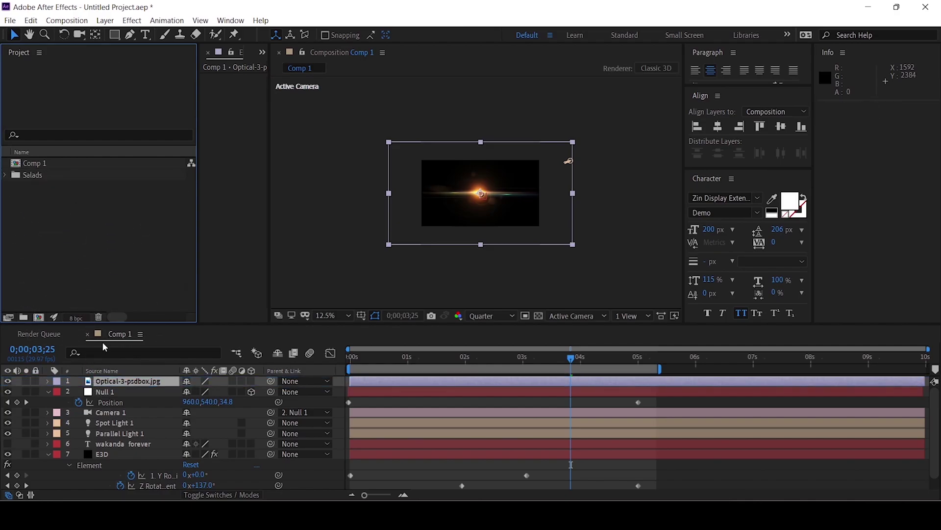
key(ctrl+z)
Step: Set the Optical-3-psdbox.jpg layer's blending mode to Add and its scale to 50%
click(124, 386)
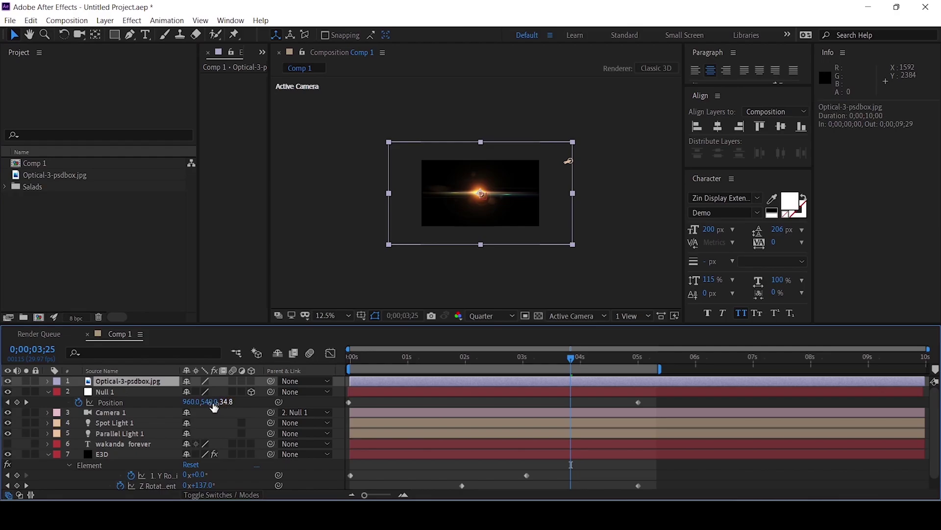
key(F4)
click(202, 382)
click(251, 177)
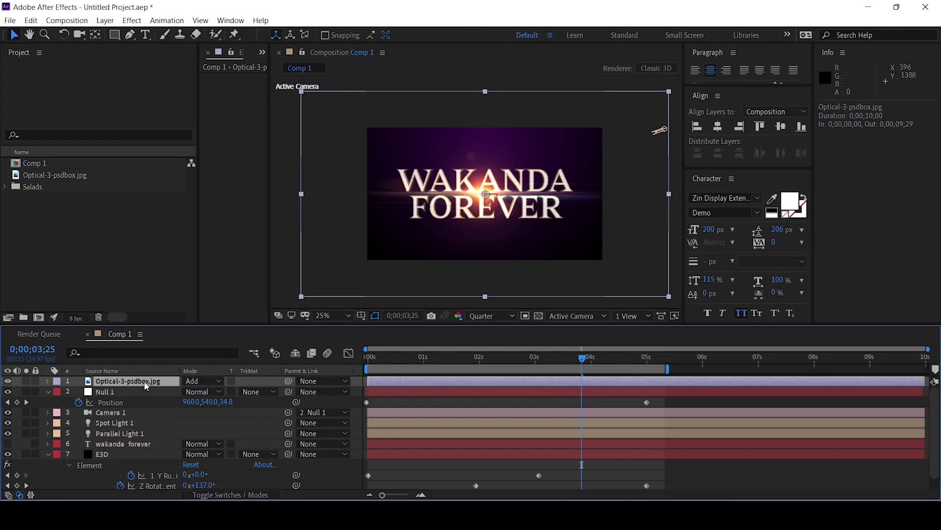
key(s)
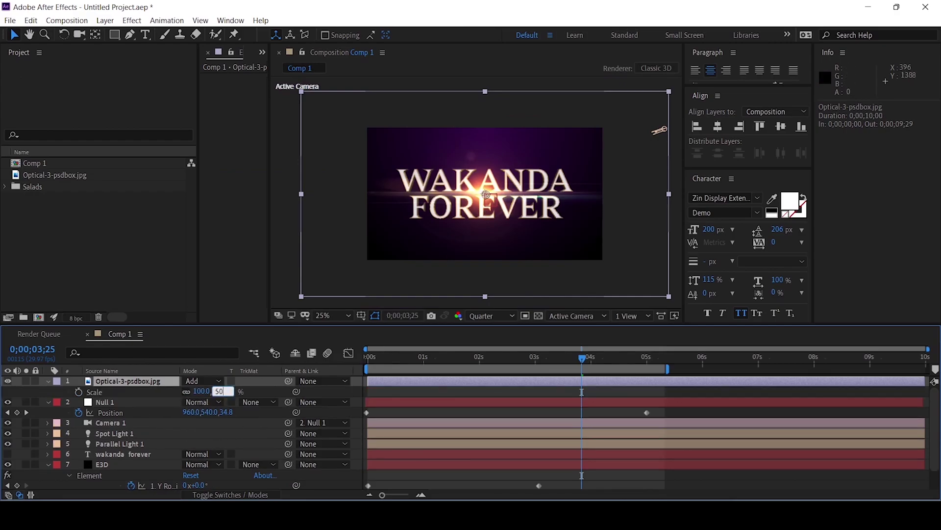
text(0)
key(Return)
Step: Place the Optical-5b-psdbox.jpg flare at 25% scale on the W's upper-left tip and position three duplicates on other letters of both words
drag(493, 219, 456, 216)
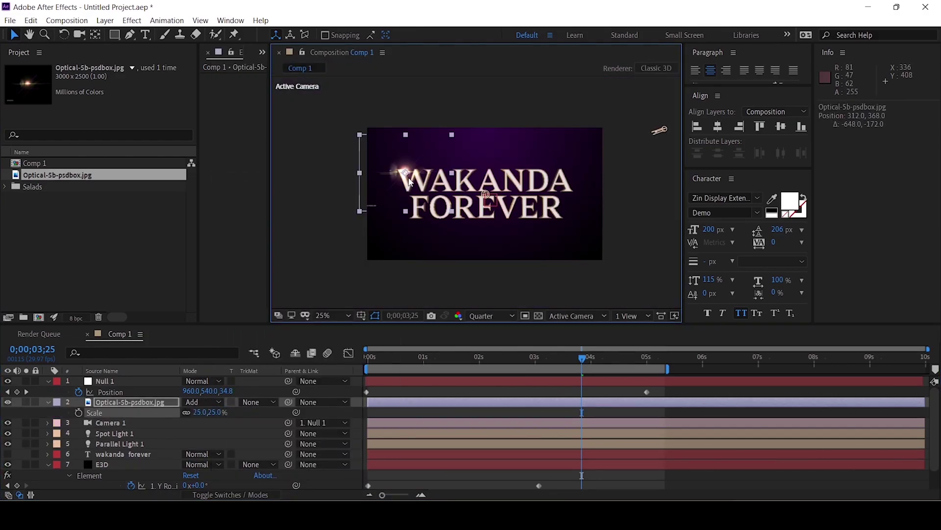
key(ctrl+d)
key(ctrl+d)
key(ctrl+d)
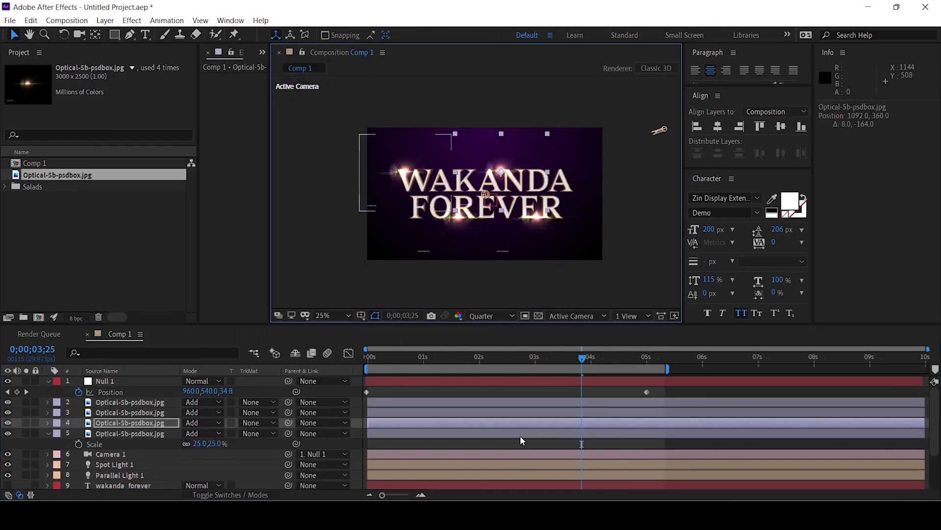
Step: Trim the start of all four Optical-5b-psdbox.jpg flare layers to 0;00;03;02
click(536, 360)
click(534, 360)
scroll(590, 406, down, 2)
key(k)
scroll(559, 397, up, 2)
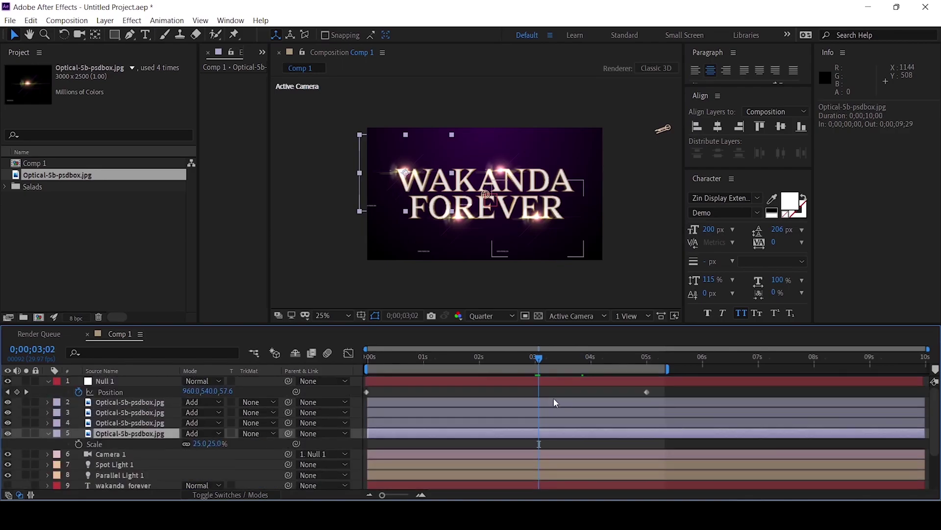
click(554, 401)
shift+click(547, 434)
key(alt+[)
key(=)
key(=)
Step: Stagger the flares ten frames apart, starting layers 4, 3 and 2 at 0;00;03;12, 0;00;03;22 and 0;00;04;02
key(shift+Page_Down)
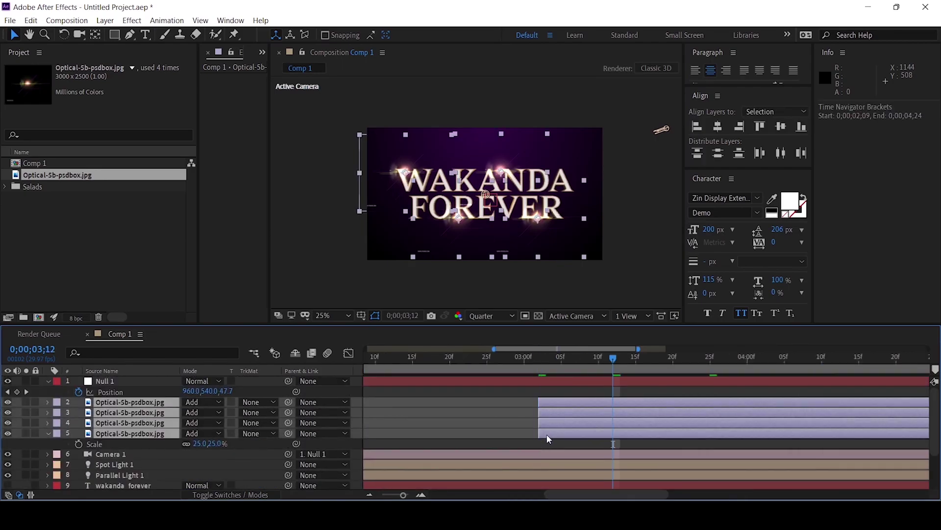
key(F2)
click(566, 404)
shift+click(563, 421)
key(alt+[)
click(598, 432)
click(624, 422)
key(shift+Page_Down)
click(637, 403)
shift+click(643, 415)
key(alt+bracketleft)
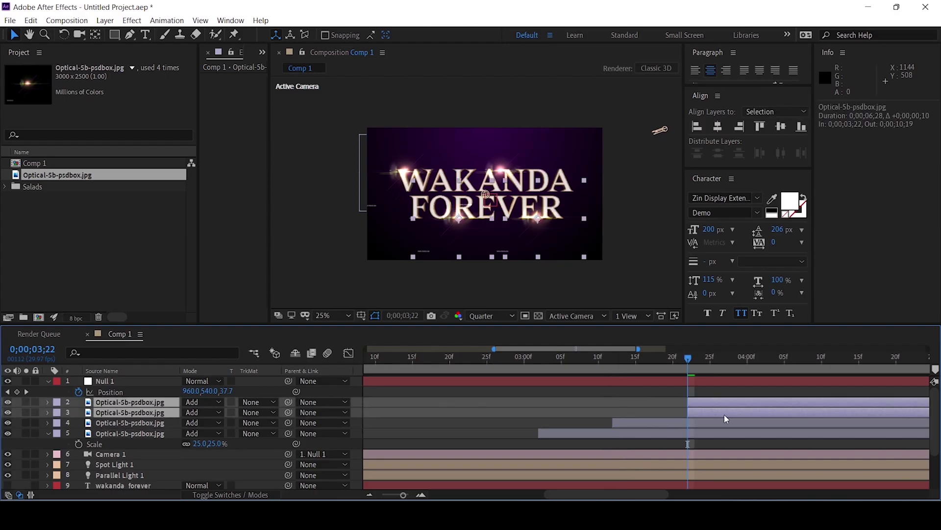
key(shift+Page_Down)
click(721, 402)
key(alt+[)
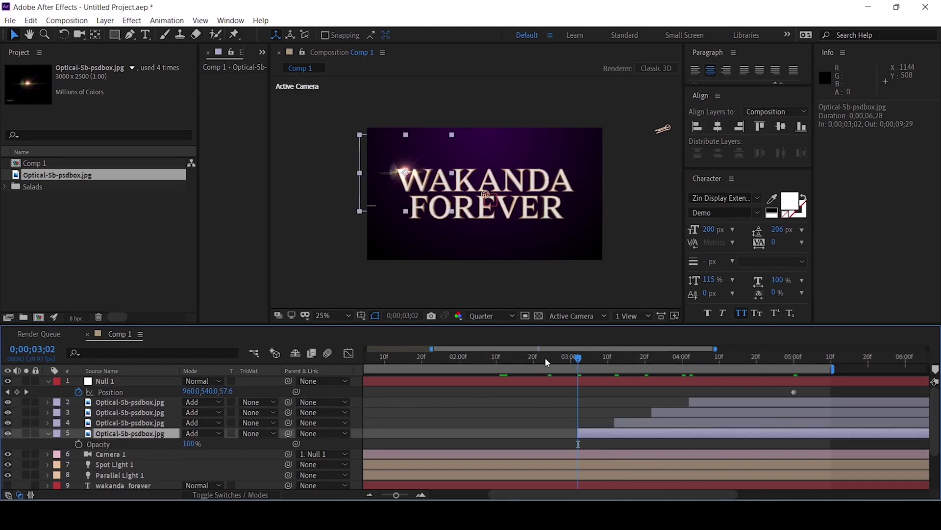
Step: Keyframe layer 5's flare opacity from 0% at 0;00;03;02 to 100% at 0;00;03;12
key(shift+Page_Down)
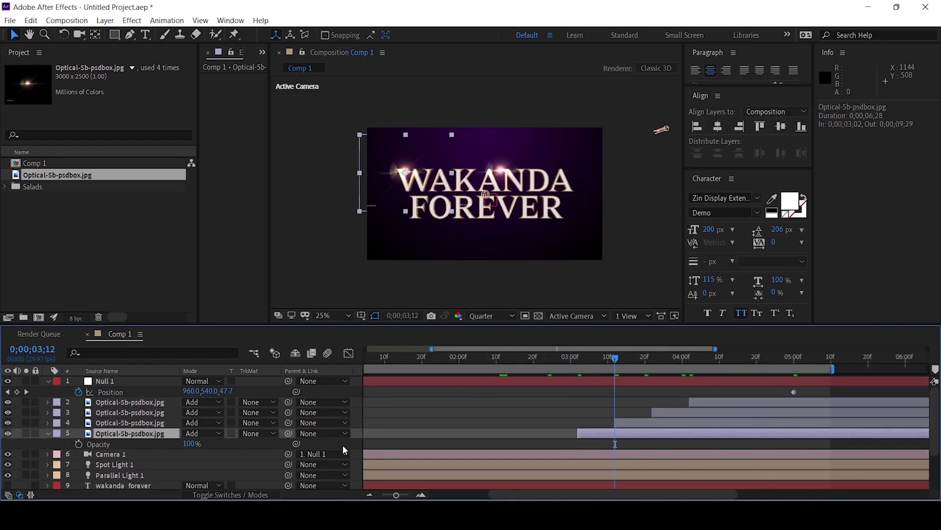
click(77, 444)
key(shift+Page_Up)
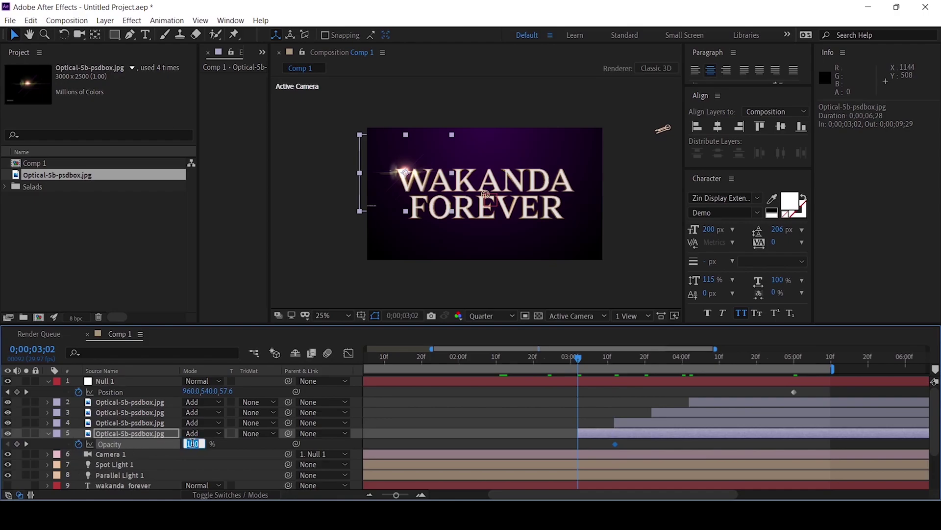
text(0)
key(Return)
Step: Copy the opacity fade-in keyframes onto the other three flare layers at their respective start times
click(638, 422)
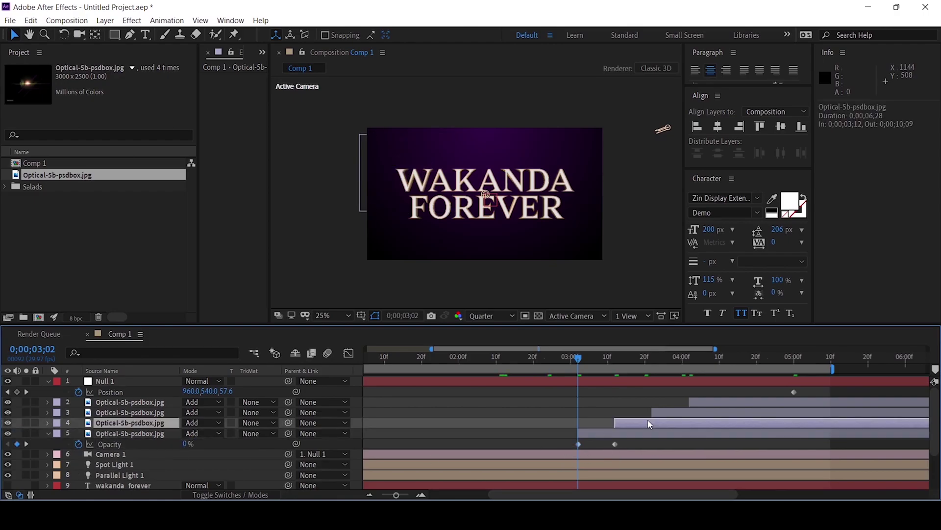
key(shift+Page_Down)
click(666, 412)
key(shift+Page_Down)
click(712, 401)
key(shift+Page_Down)
key(ctrl+v)
Step: Preview the staggered flare fade-ins over the title and inspect the frame at 0;00;04;06
drag(624, 362, 569, 362)
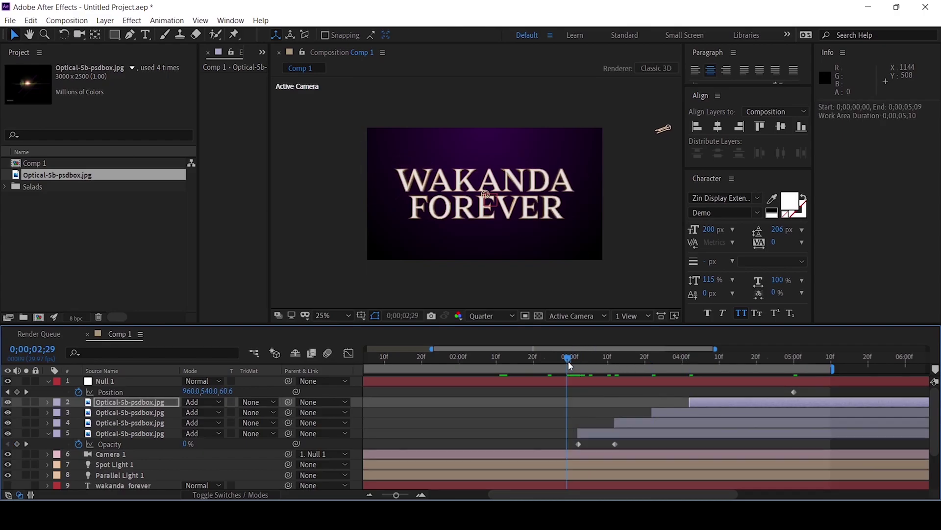
key(space)
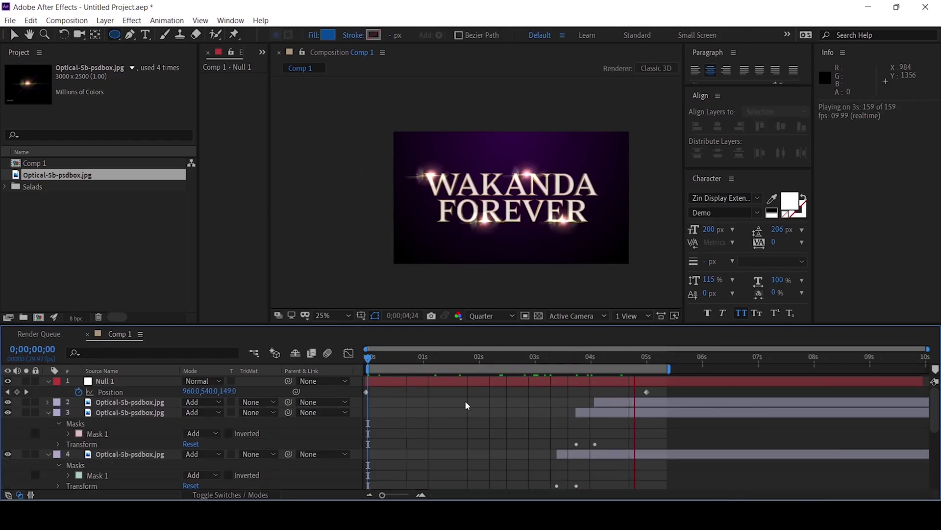
click(603, 361)
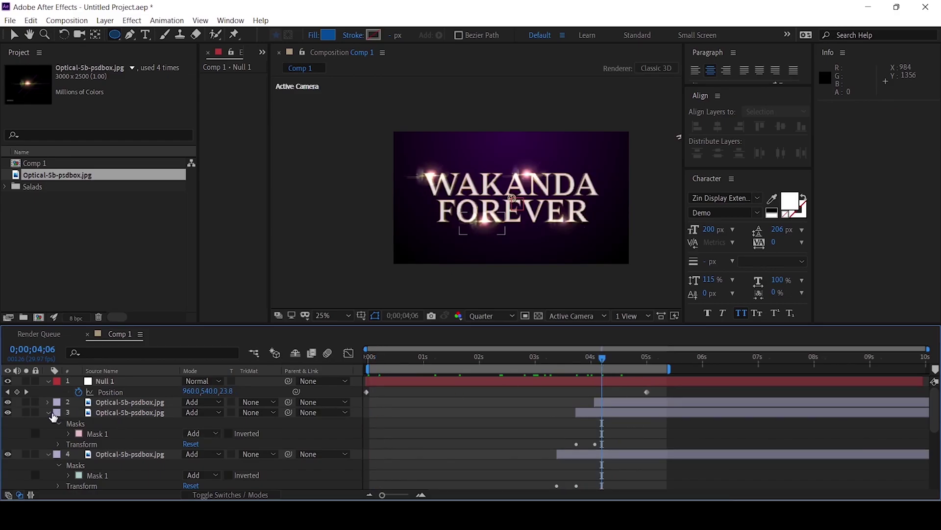
Step: Collapse the properties of flare layers 3, 4 and 5 and make all four Optical-5b-psdbox.jpg flare layers 3D
click(49, 413)
click(47, 423)
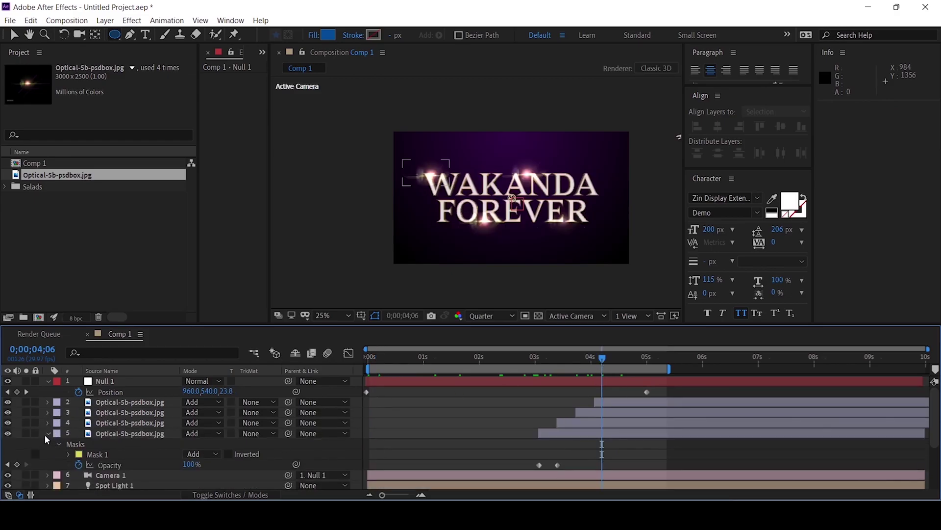
click(46, 434)
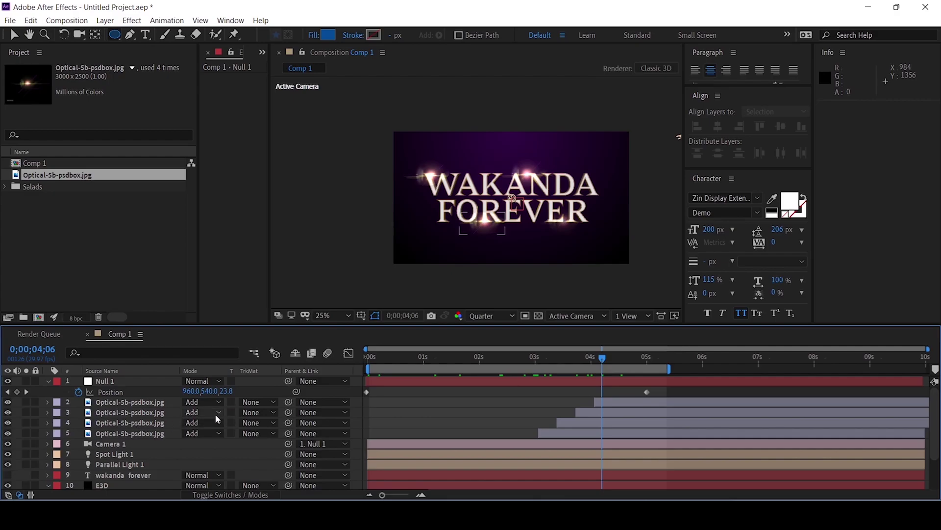
key(F4)
click(252, 402)
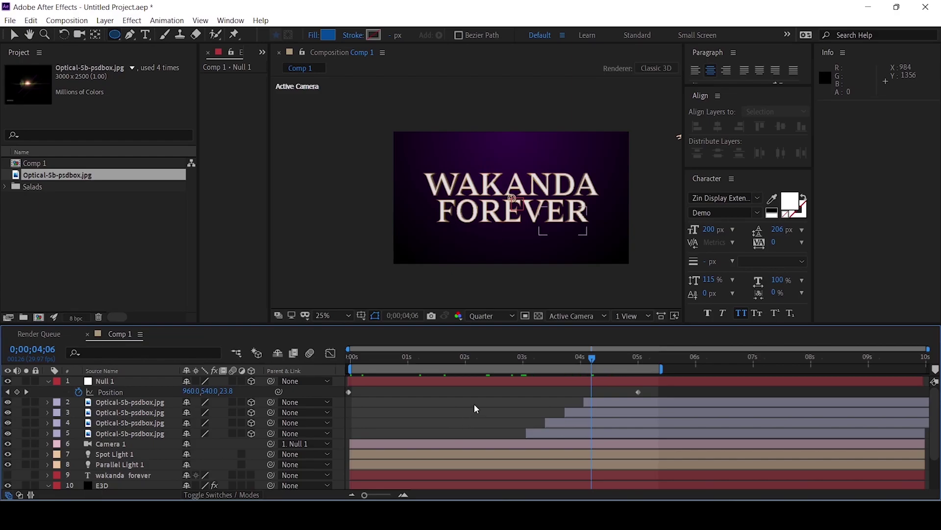
Step: Set Accepts Lights and Accepts Shadows to Off in the material options of flare layer 2
click(109, 407)
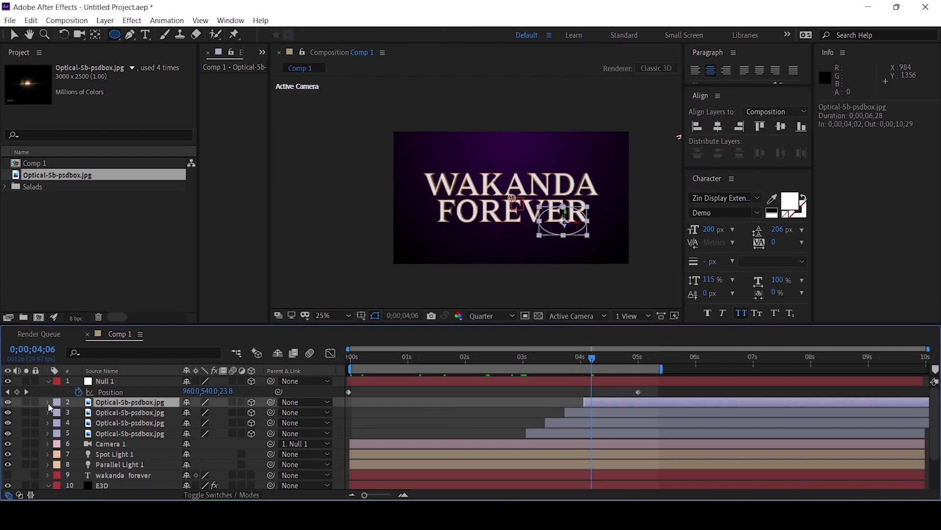
click(47, 403)
click(64, 454)
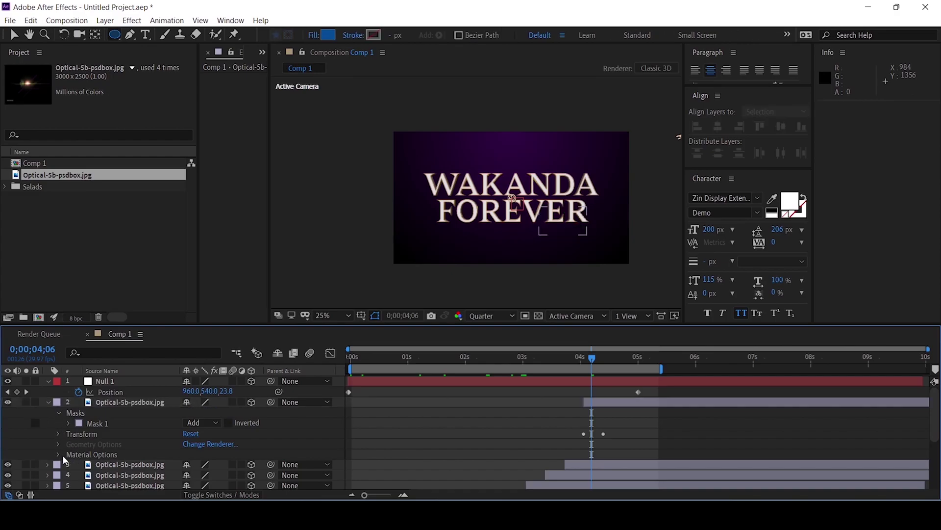
click(58, 454)
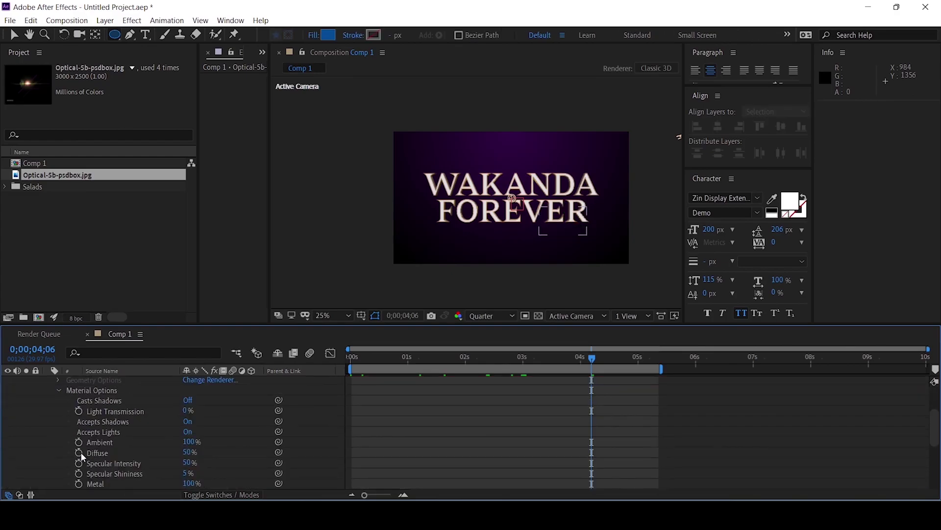
click(188, 432)
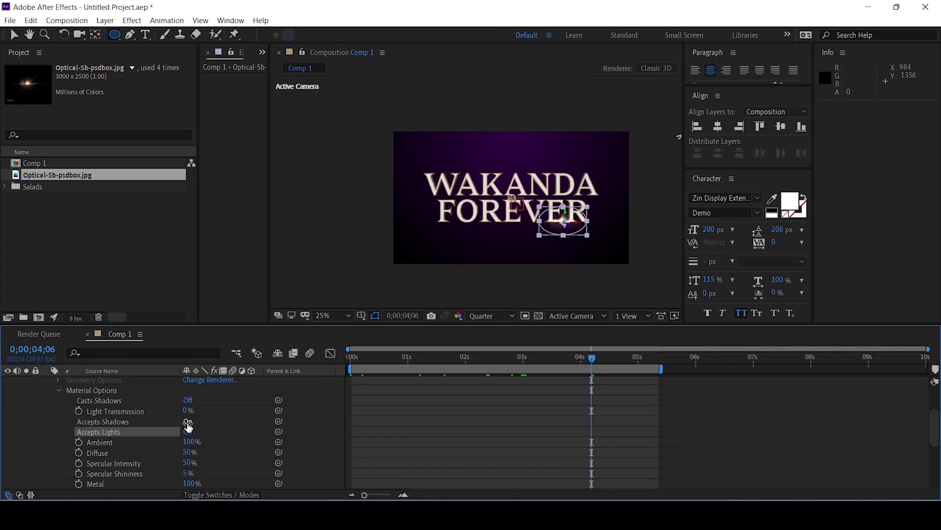
click(188, 421)
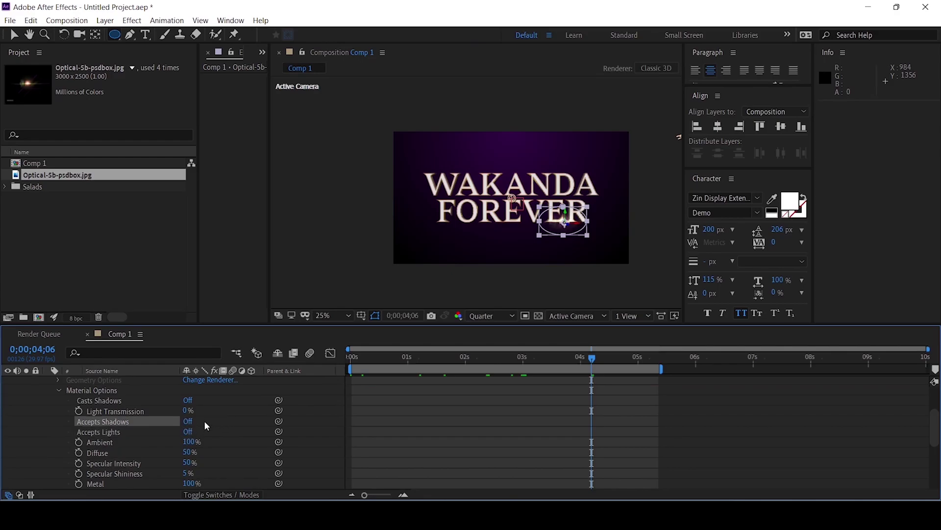
scroll(570, 227, up, 3)
scroll(557, 230, down, 1)
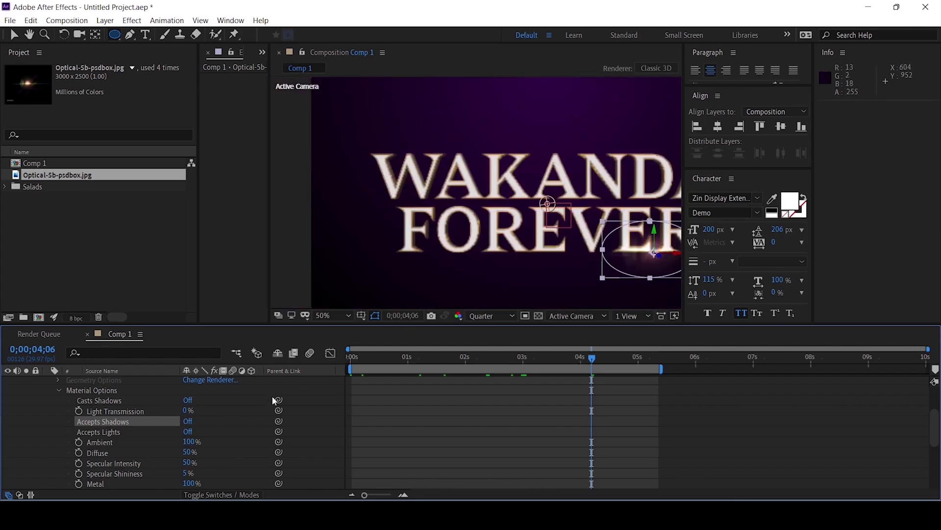
scroll(61, 403, up, 1)
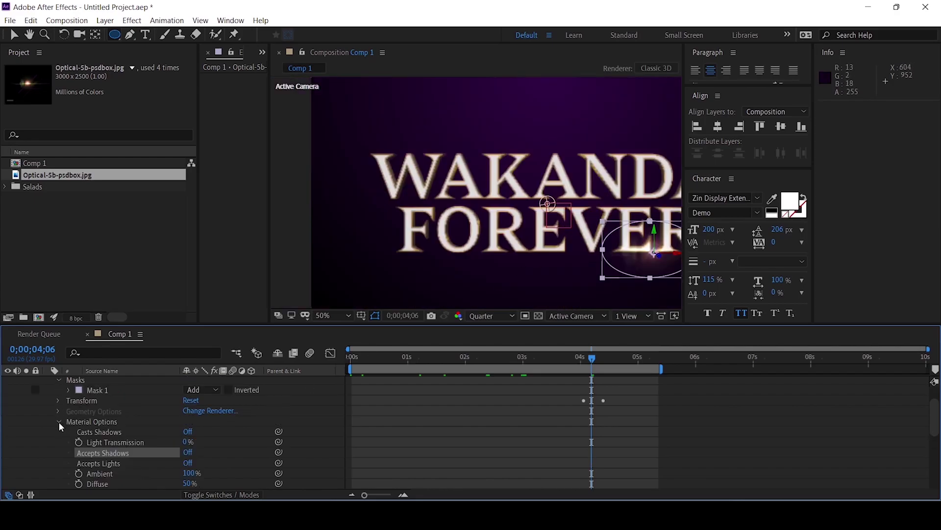
click(59, 423)
Step: Select flare layer 3 and expand its properties
click(584, 435)
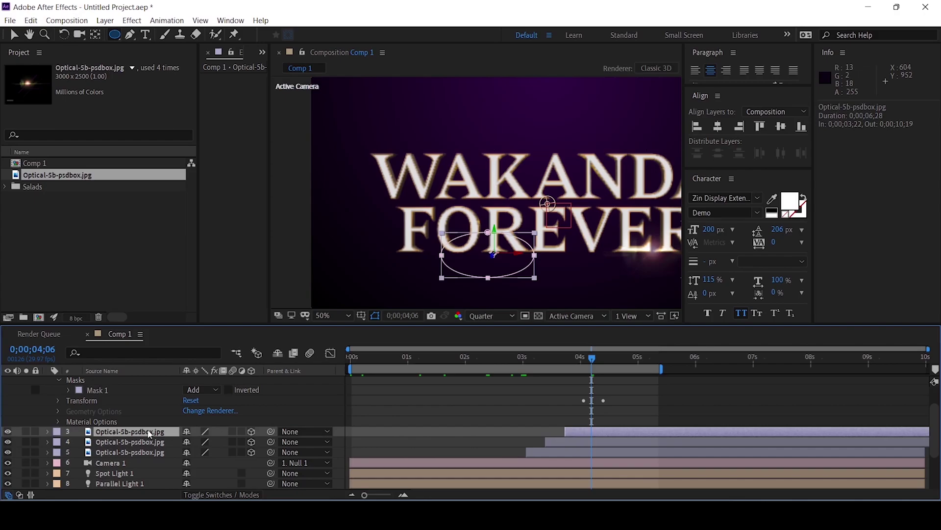
click(47, 433)
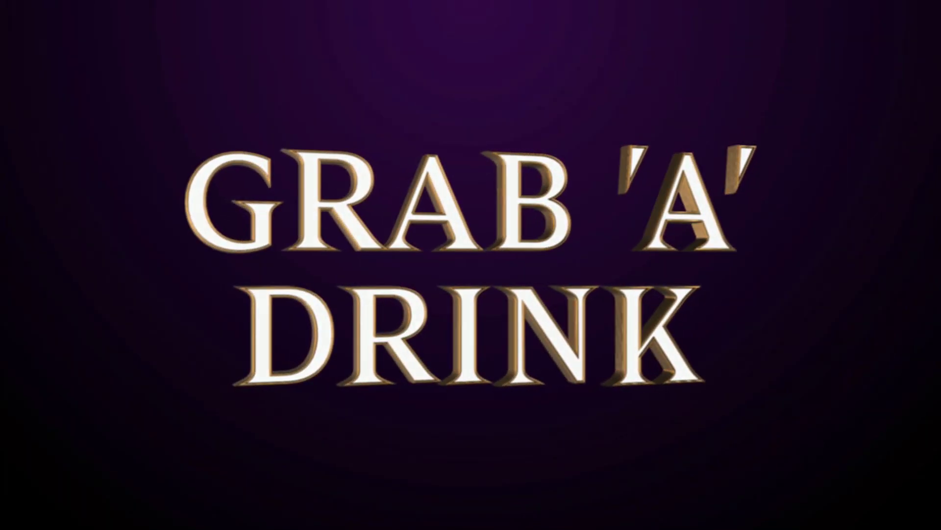